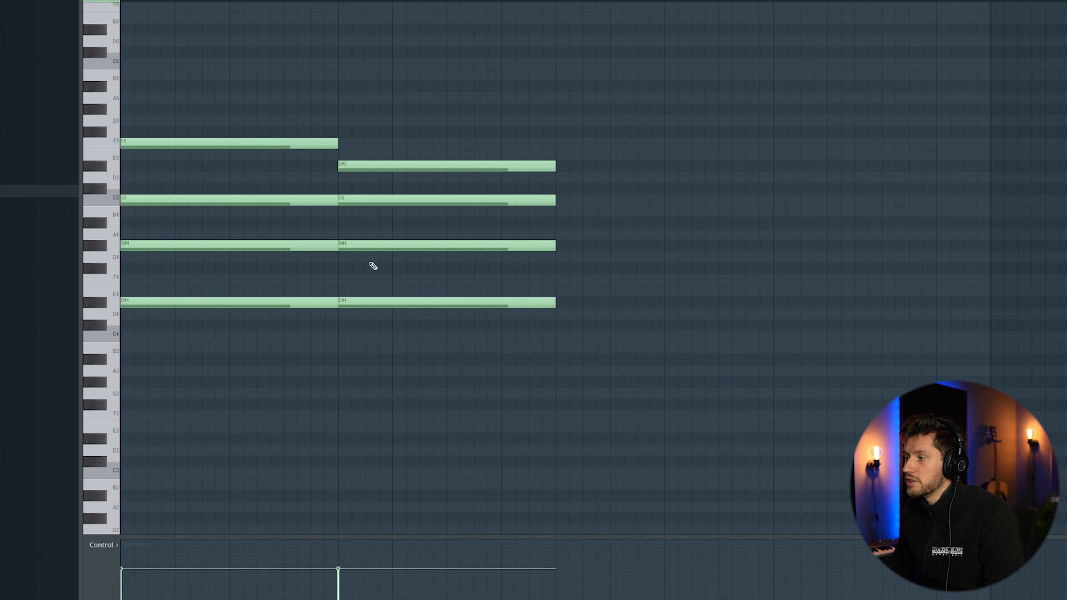
Raise the second chord's lowest note to F4 and play the two chords back
{"action": "left_click_drag", "start_coordinate": [353, 297], "coordinate": [353, 275]}
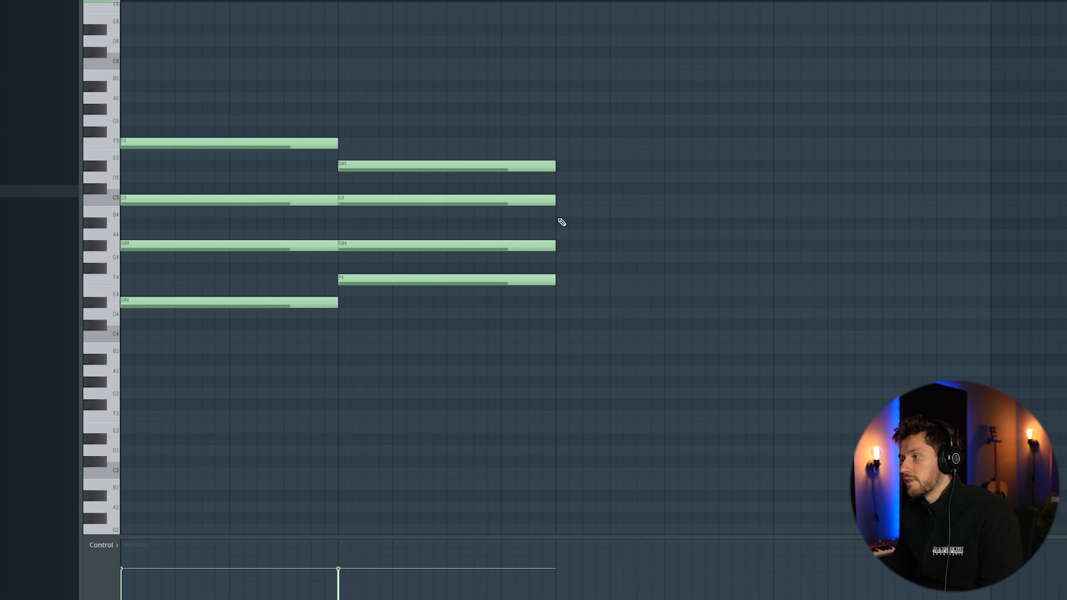
{"action": "key", "text": "space"}
{"action": "left_click", "coordinate": [671, 141]}
{"action": "right_click", "coordinate": [672, 142]}
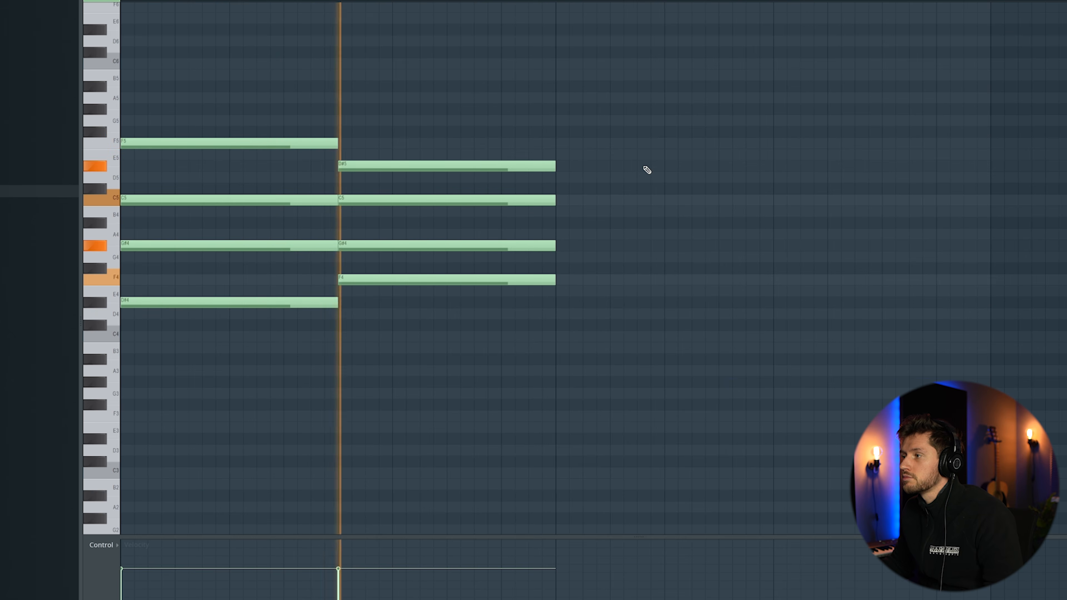
{"action": "key", "text": "space"}
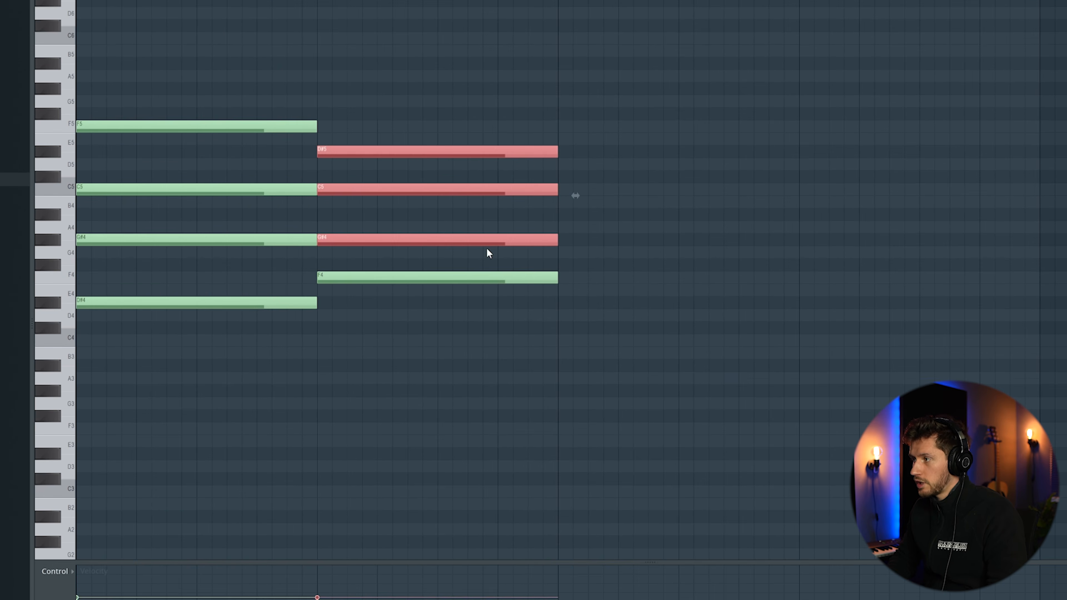
Duplicate the second chord's upper three notes into bar 3 and lower them to D5, A#4 and G4
{"action": "key", "text": "ctrl+b"}
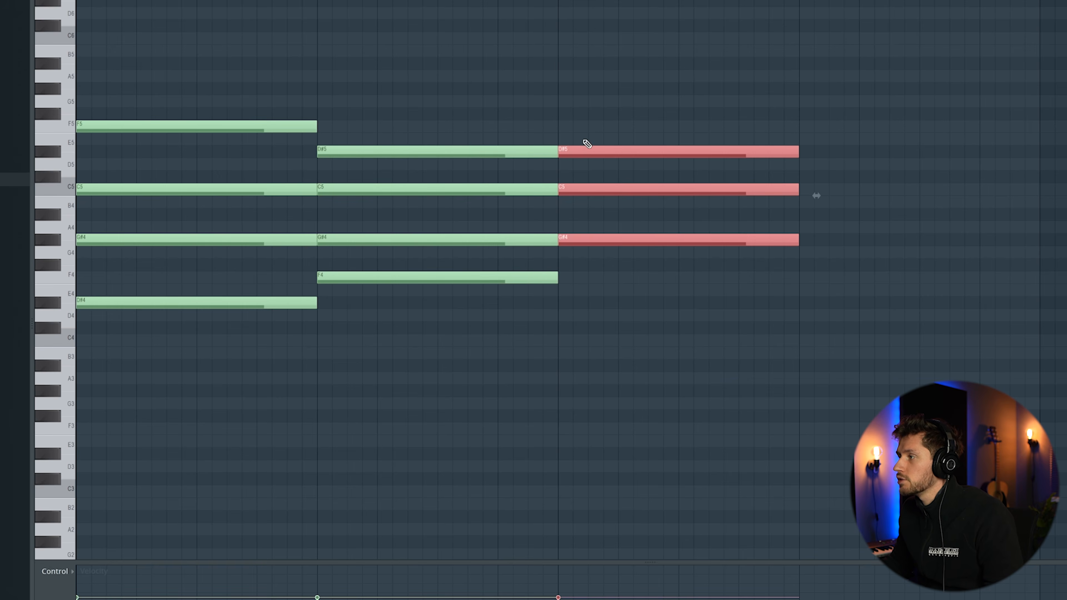
{"action": "left_click_drag", "start_coordinate": [585, 149], "coordinate": [583, 164]}
{"action": "key", "text": "ctrl+d"}
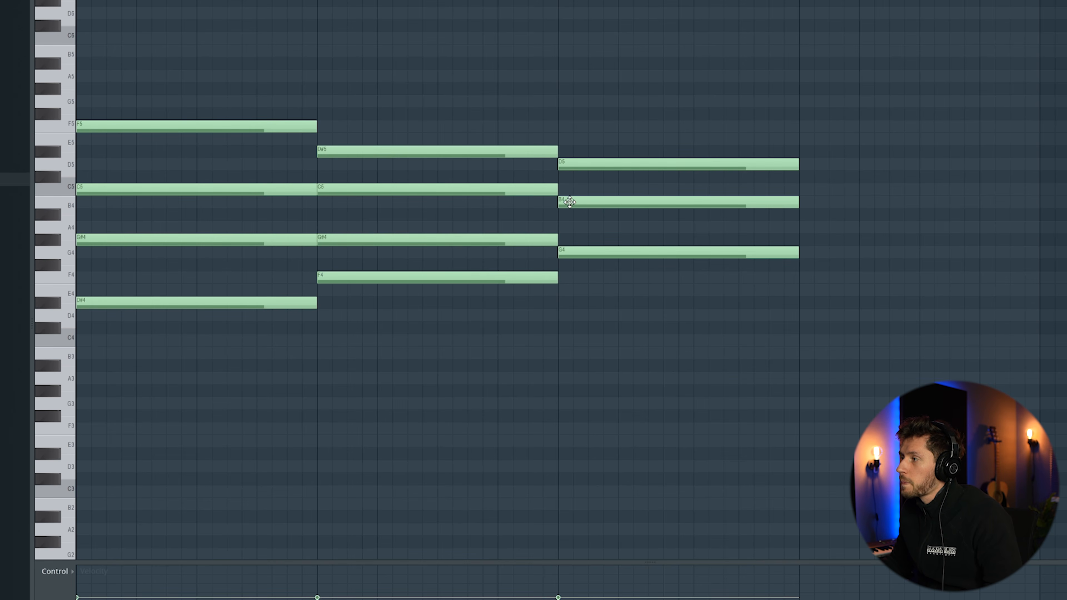
{"action": "left_click_drag", "start_coordinate": [604, 207], "coordinate": [597, 218]}
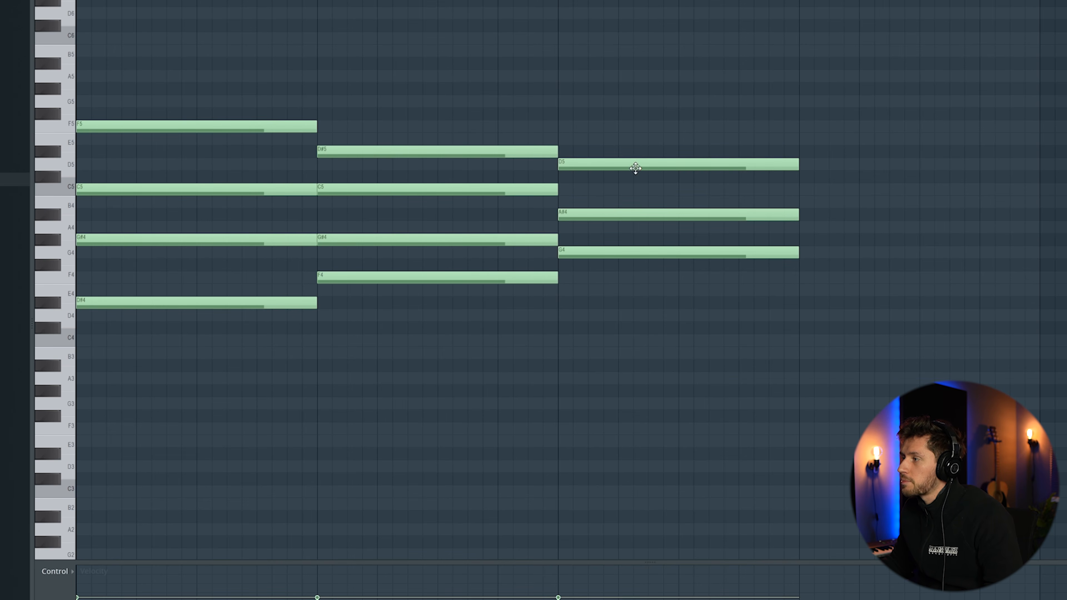
Duplicate the third chord into bar 4 and play the four-bar progression back
{"action": "left_click_drag", "start_coordinate": [615, 150], "coordinate": [665, 300]}
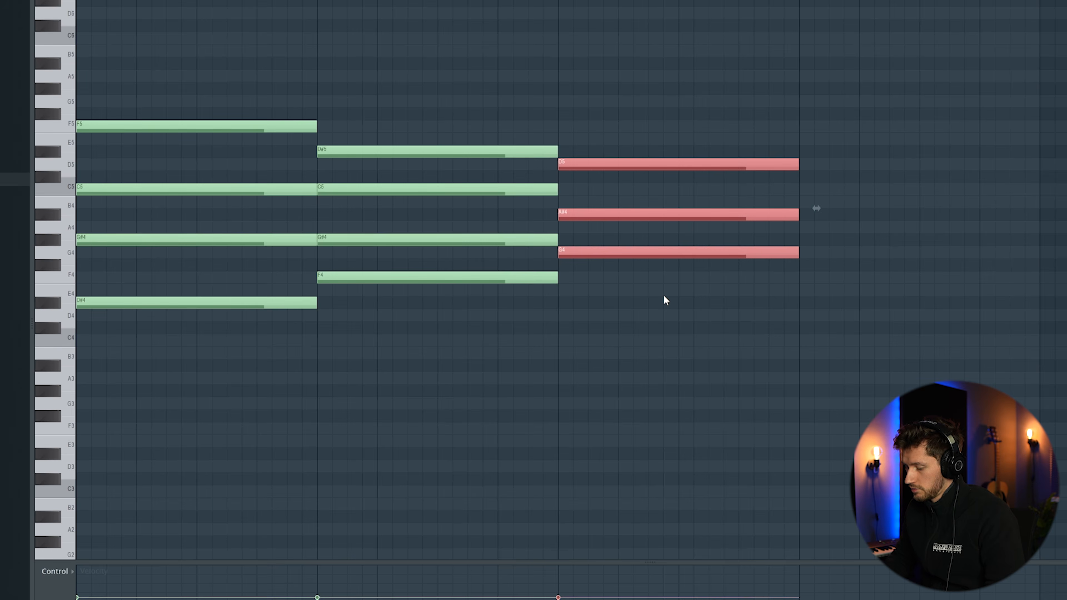
{"action": "key", "text": "ctrl+b"}
{"action": "key", "text": "space"}
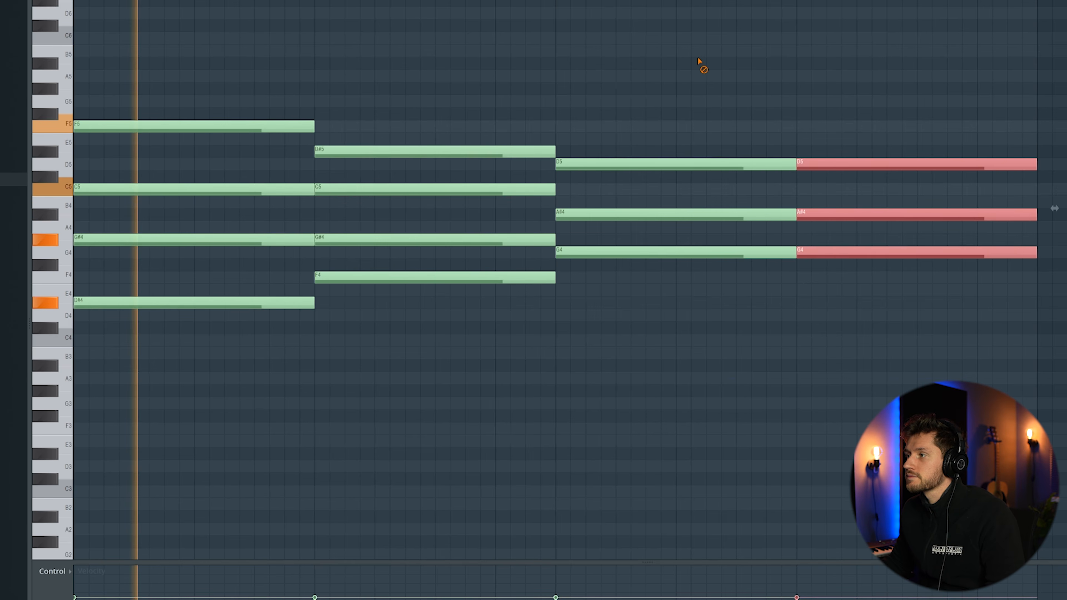
{"action": "right_click", "coordinate": [699, 59]}
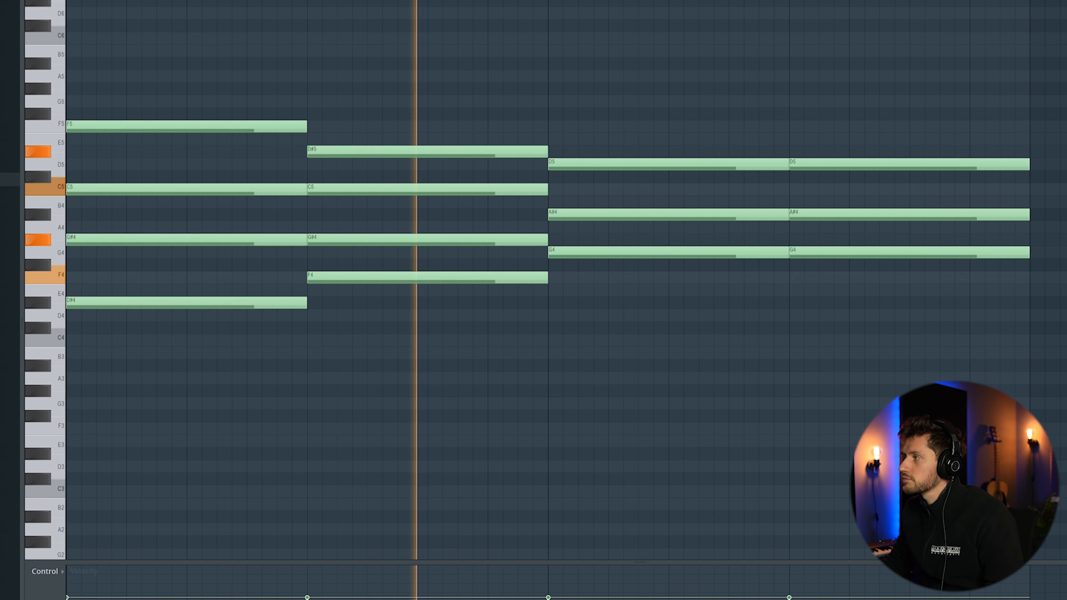
{"action": "scroll", "coordinate": [694, 61], "scroll_direction": "down", "scroll_amount": 1}
{"action": "scroll", "coordinate": [851, 59], "scroll_direction": "down", "scroll_amount": 1}
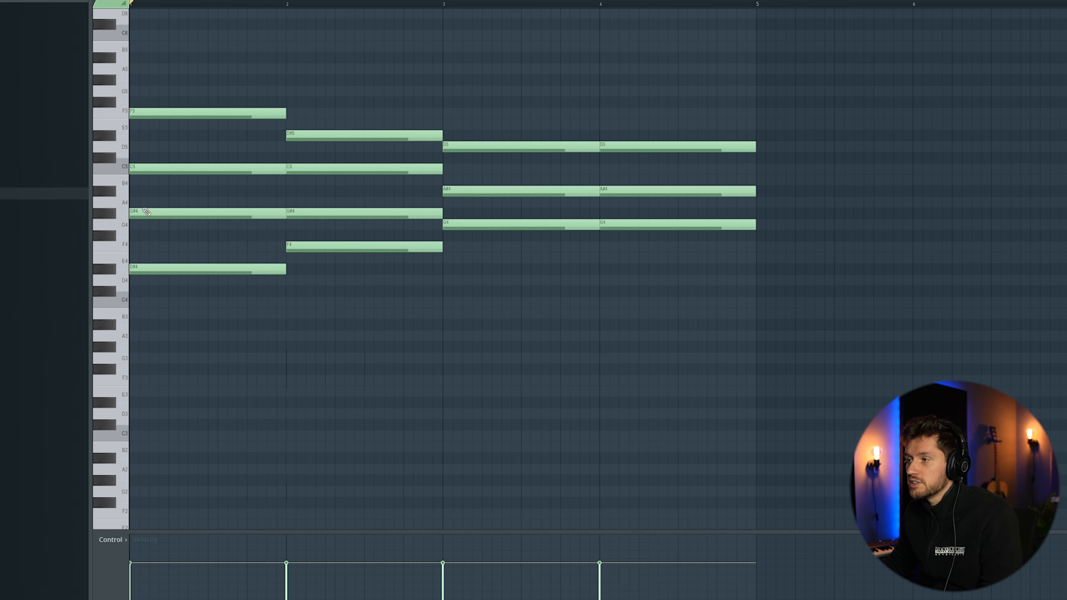
Add full-bar bass notes G#2, F3, G3 and G3 under the four chords and play the result
{"action": "left_click", "coordinate": [137, 481]}
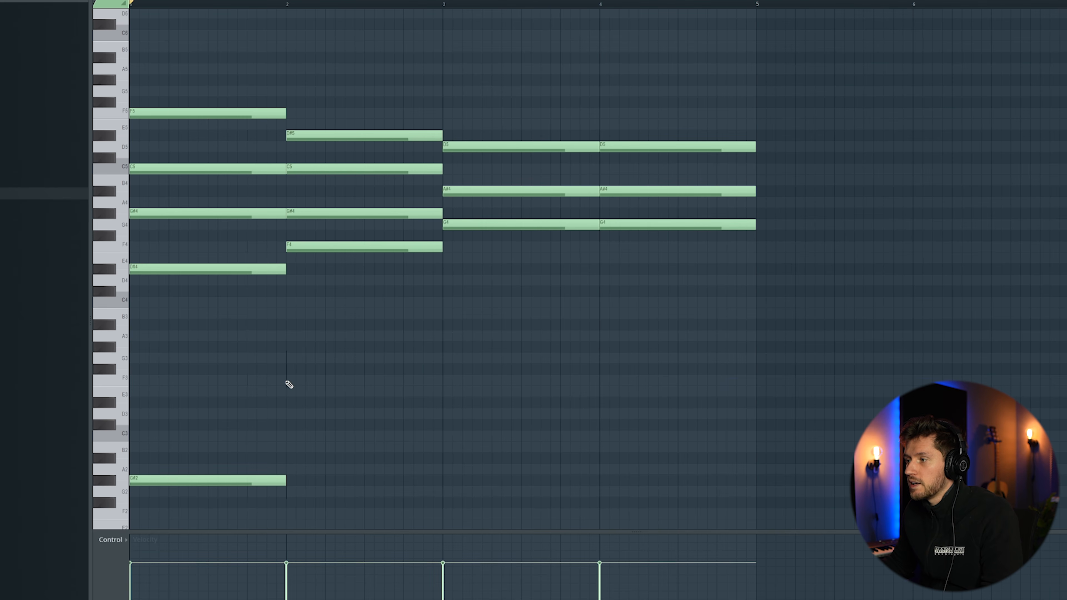
{"action": "left_click", "coordinate": [299, 381]}
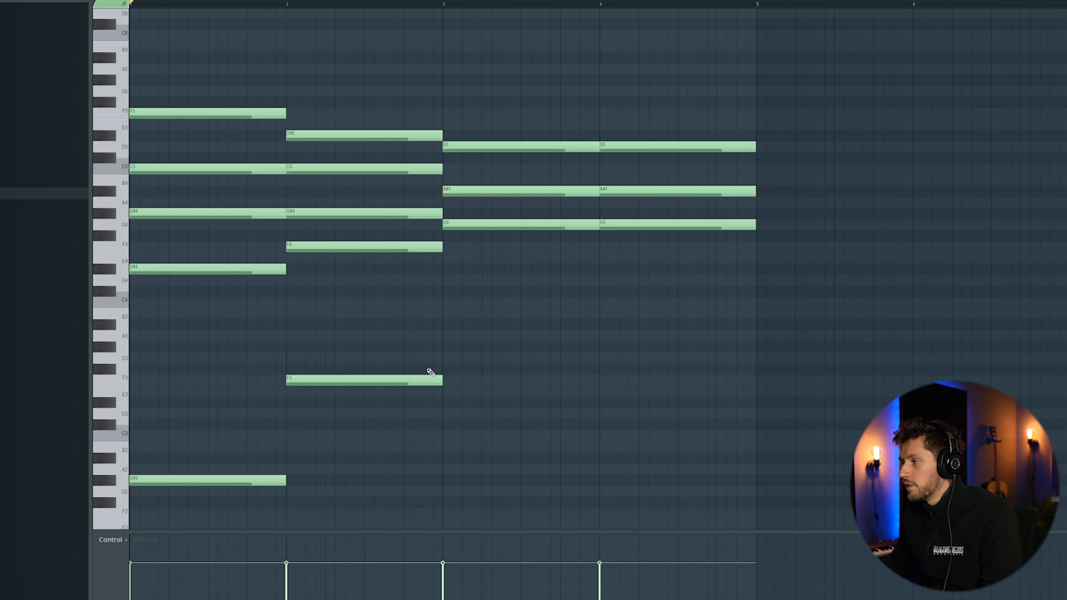
{"action": "left_click", "coordinate": [446, 357]}
{"action": "left_click_drag", "start_coordinate": [607, 347], "coordinate": [600, 356]}
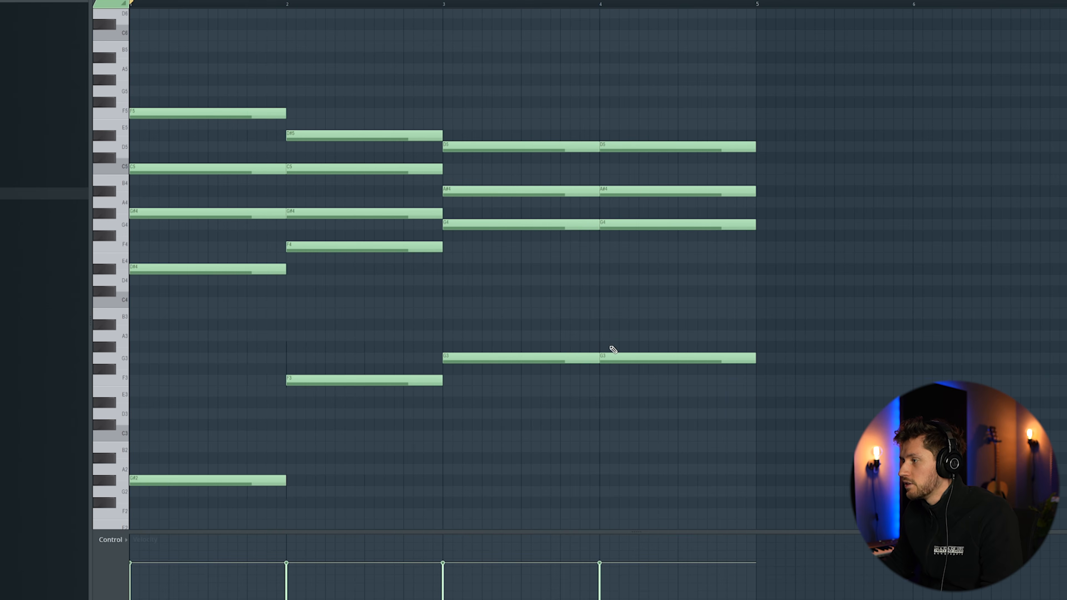
{"action": "key", "text": "space"}
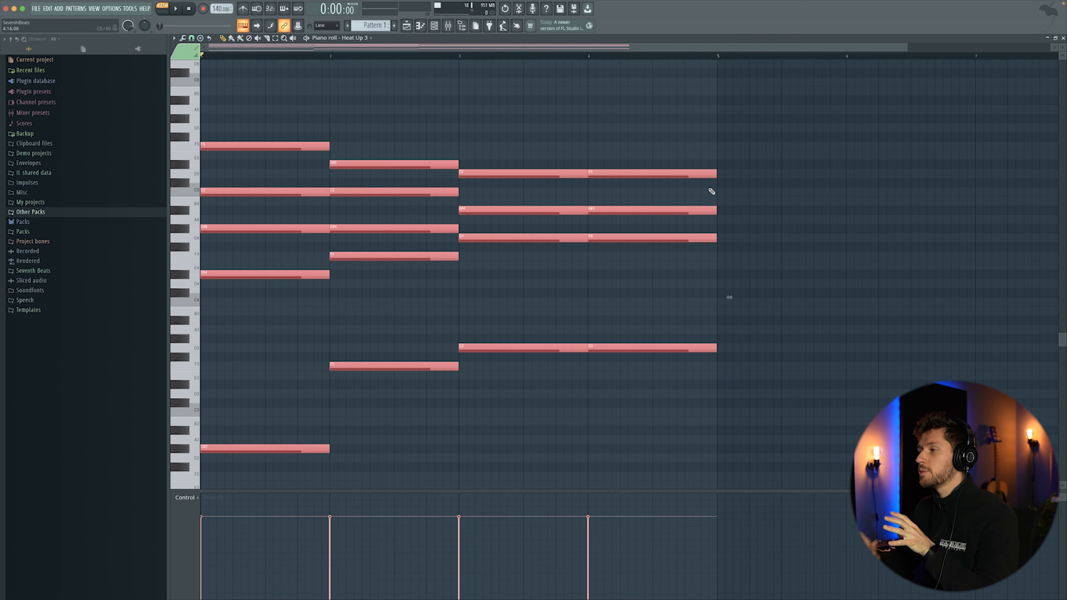
Shorten all notes to about an eighth note and duplicate each one directly behind itself
{"action": "left_click_drag", "start_coordinate": [713, 176], "coordinate": [601, 178]}
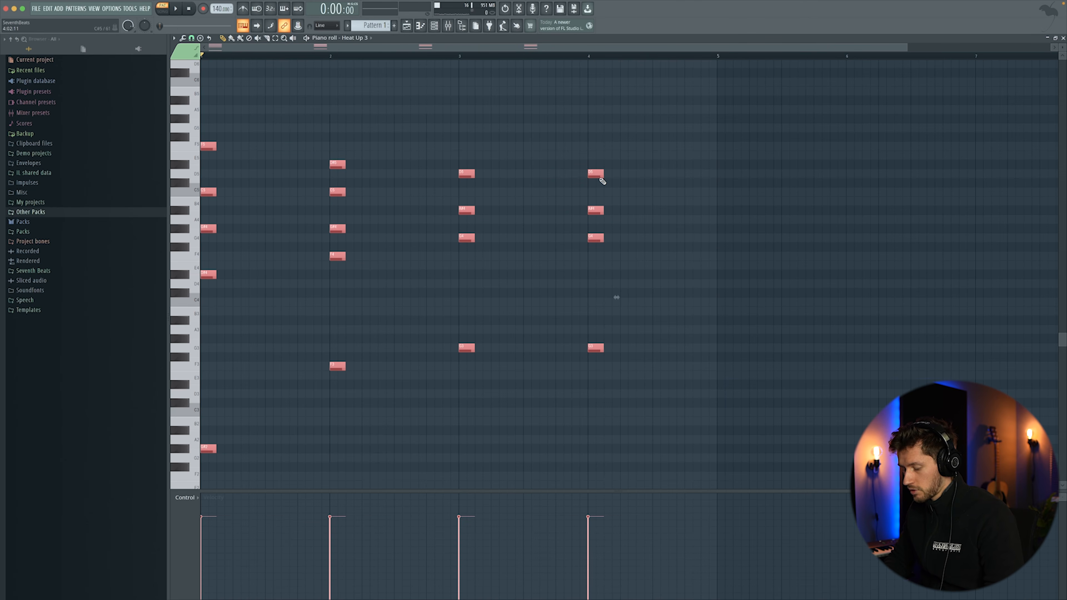
{"action": "key", "text": "ctrl+b"}
{"action": "left_click", "coordinate": [248, 341]}
Delete the second, duplicated bass note in each of the four bars
{"action": "right_click", "coordinate": [225, 448]}
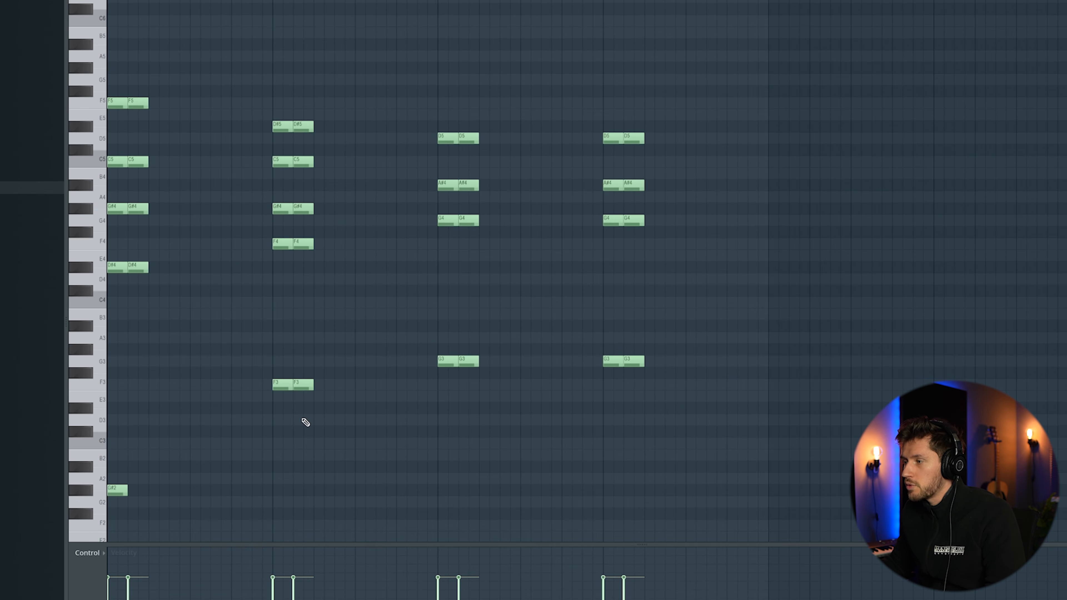
{"action": "right_click", "coordinate": [311, 385]}
{"action": "right_click", "coordinate": [469, 361]}
{"action": "right_click", "coordinate": [634, 361]}
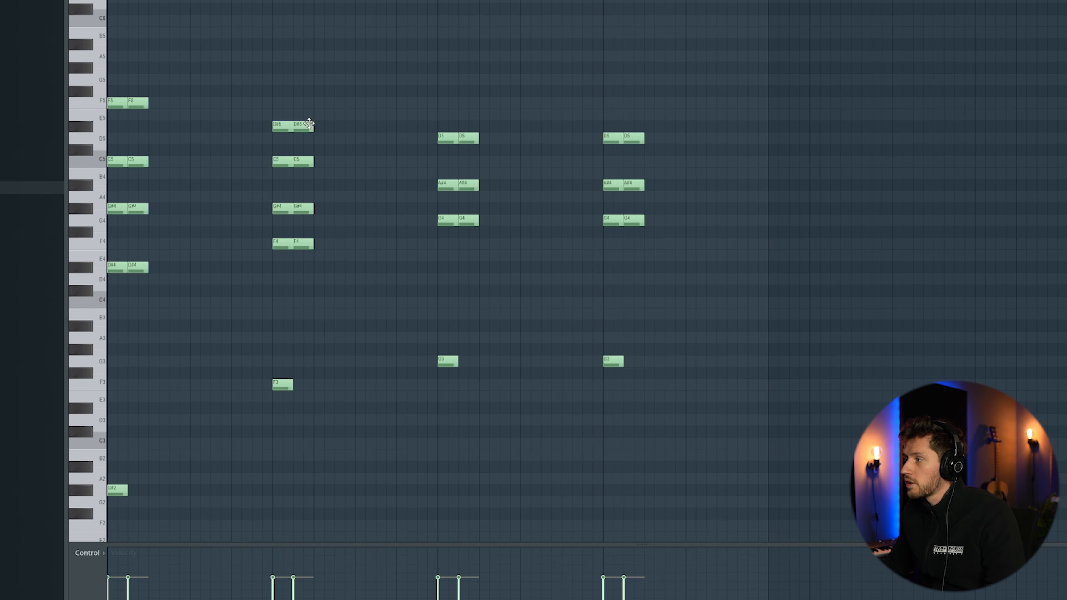
Shift all upper chord notes about a sixteenth note later, keeping the bass notes in place, and play the pattern
{"action": "left_click_drag", "start_coordinate": [70, 58], "coordinate": [94, 268]}
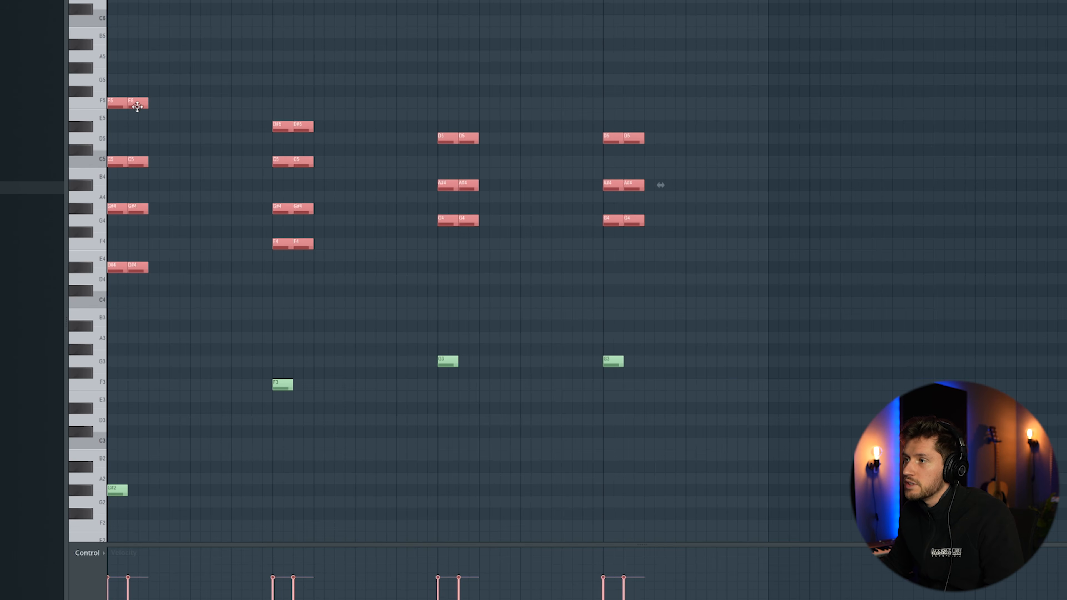
{"action": "left_click_drag", "start_coordinate": [137, 108], "coordinate": [142, 102]}
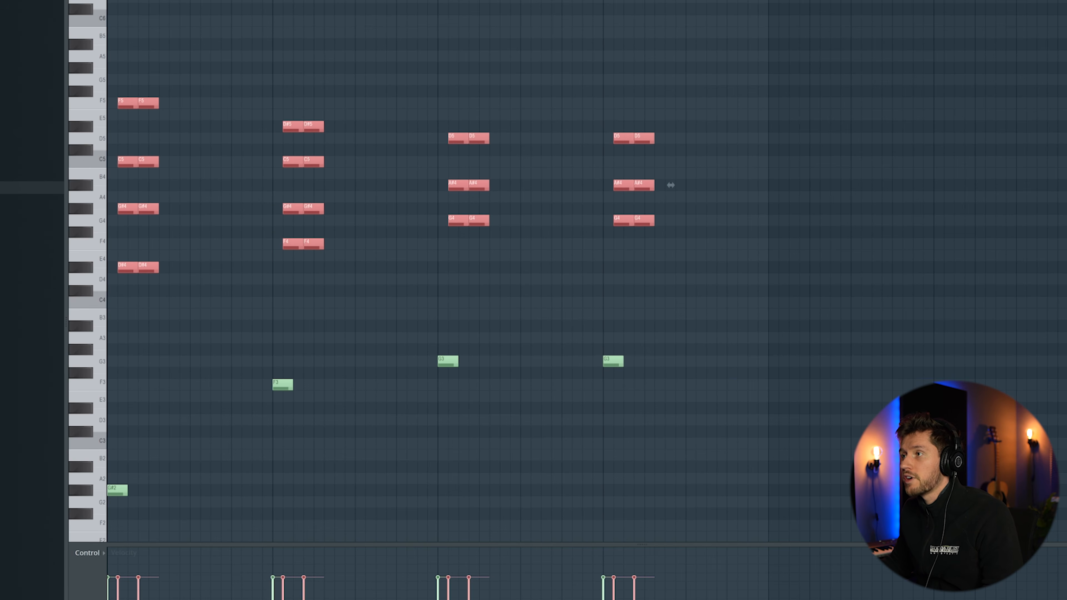
{"action": "left_click", "coordinate": [219, 47]}
{"action": "key", "text": "space"}
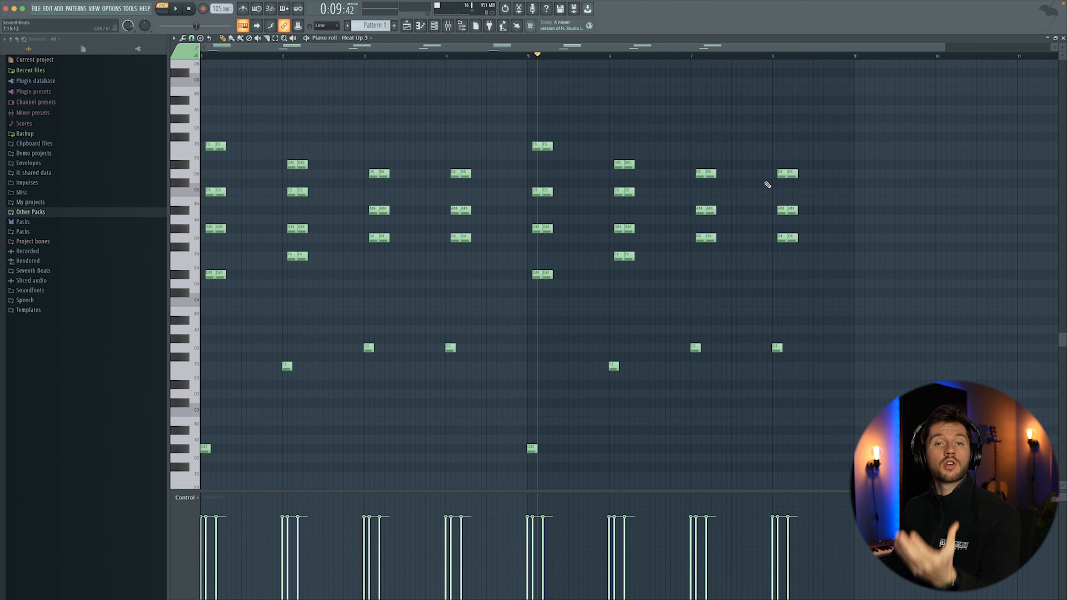
Replace the Sampler channel with the Wurli V2 instrument
{"action": "left_click_drag", "start_coordinate": [206, 123], "coordinate": [495, 289]}
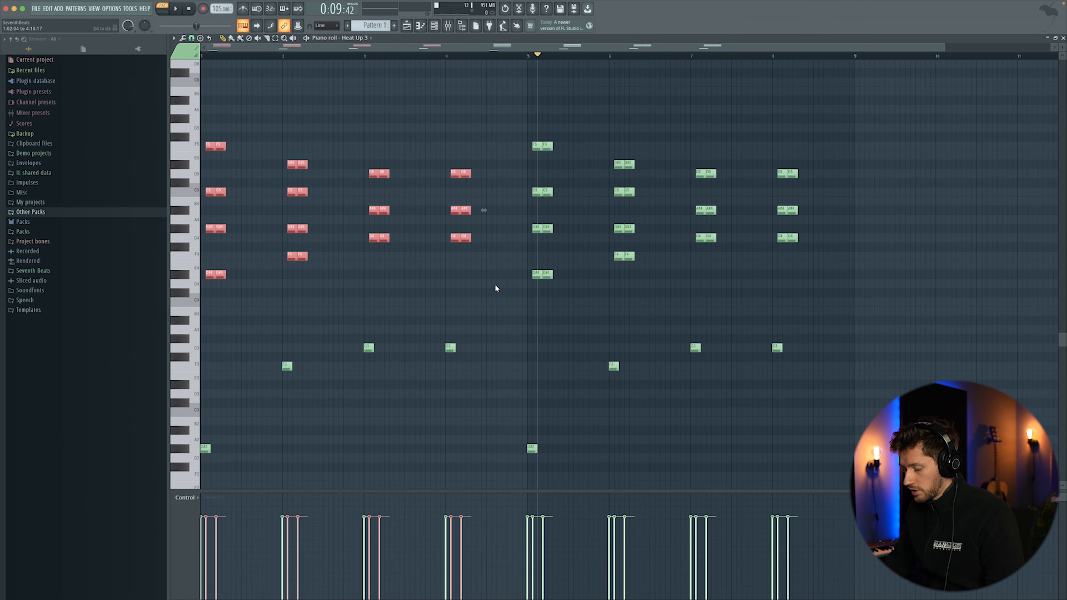
{"action": "left_click", "coordinate": [434, 25]}
{"action": "right_click", "coordinate": [383, 219]}
{"action": "mouse_move", "coordinate": [420, 295]}
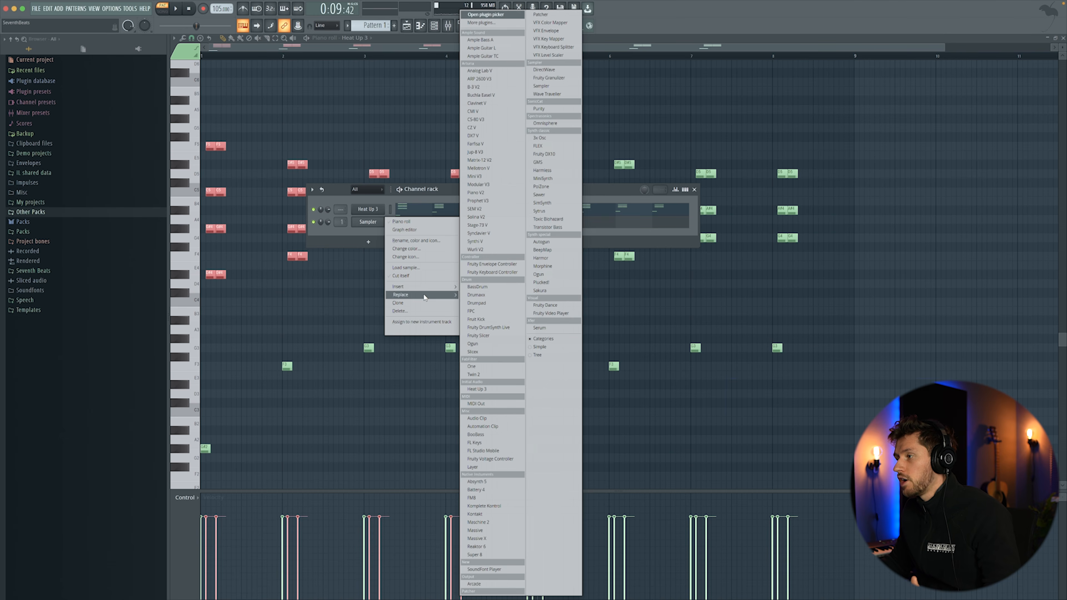
{"action": "left_click", "coordinate": [483, 250]}
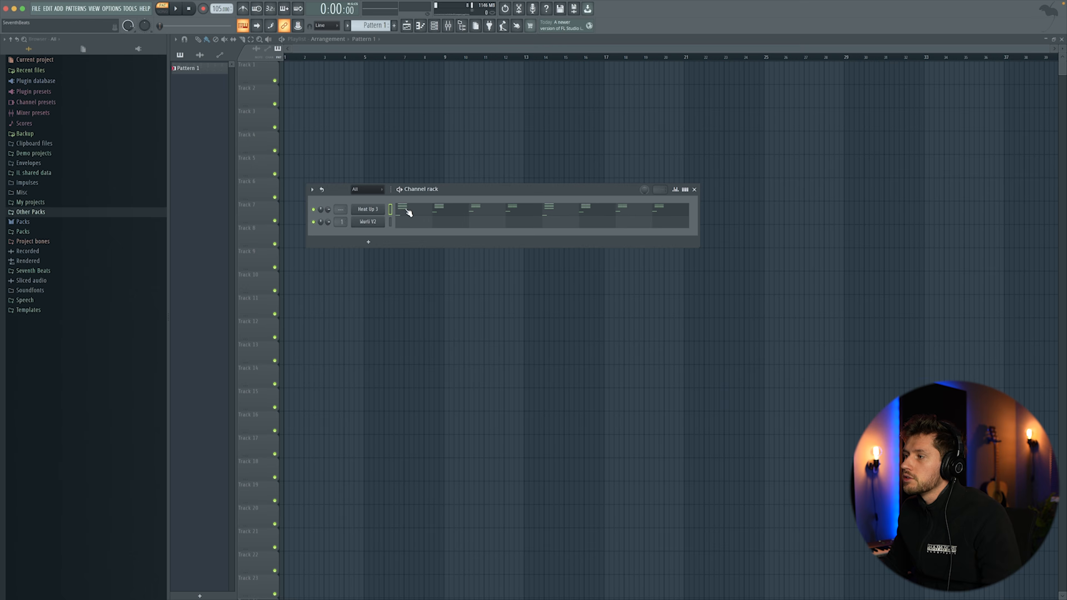
Copy the upper chord notes of bars 1 to 4 from Heat Up 3 and paste them into the Wurli V2 piano roll
{"action": "left_click", "coordinate": [405, 210]}
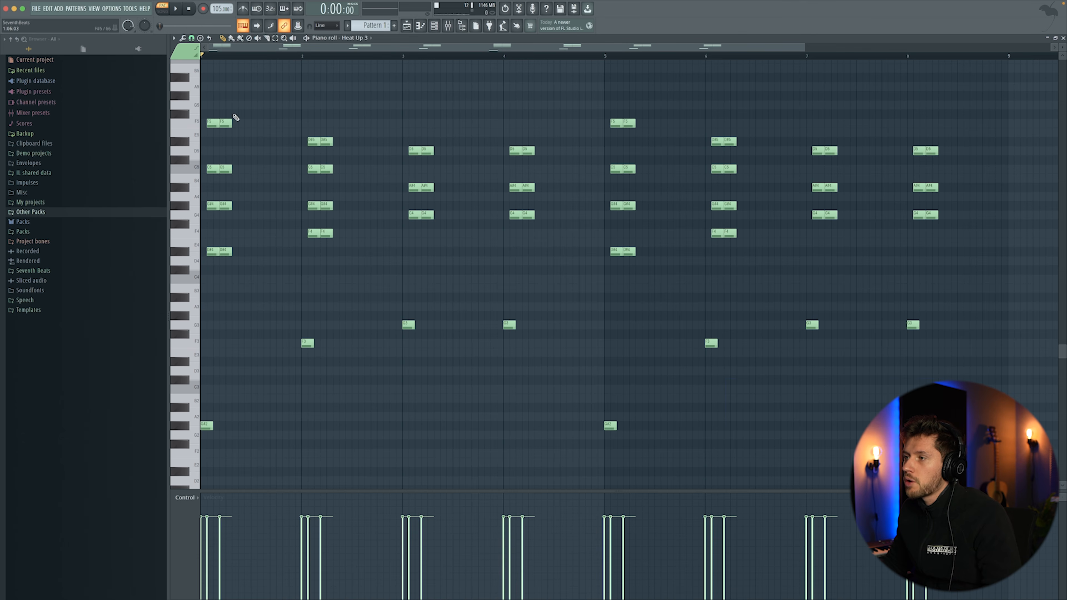
{"action": "left_click_drag", "start_coordinate": [217, 109], "coordinate": [542, 272]}
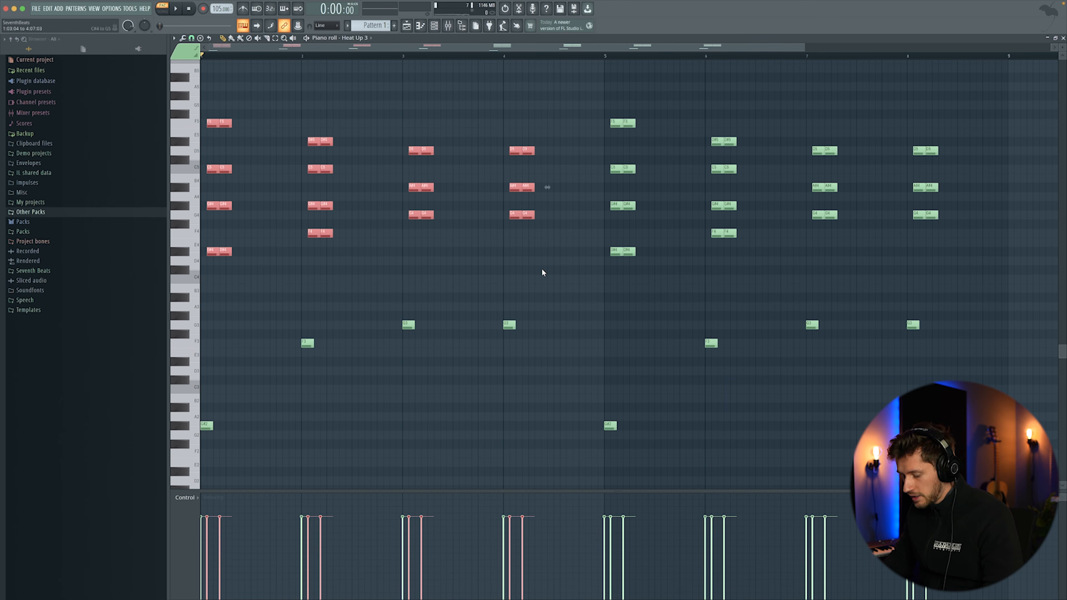
{"action": "left_click", "coordinate": [434, 26]}
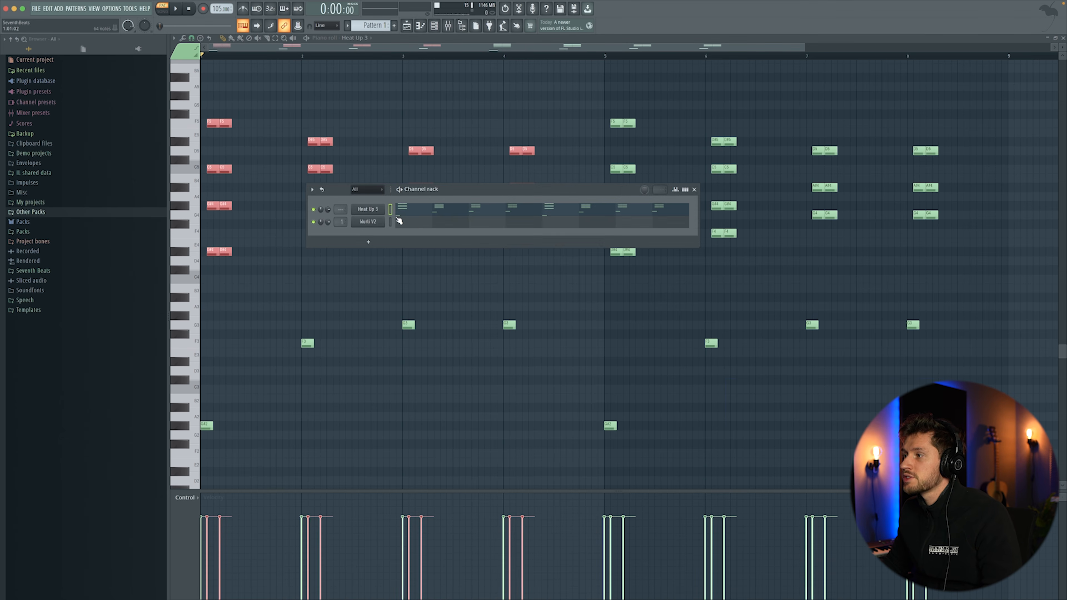
{"action": "left_click", "coordinate": [416, 227]}
{"action": "key", "text": "ctrl+v"}
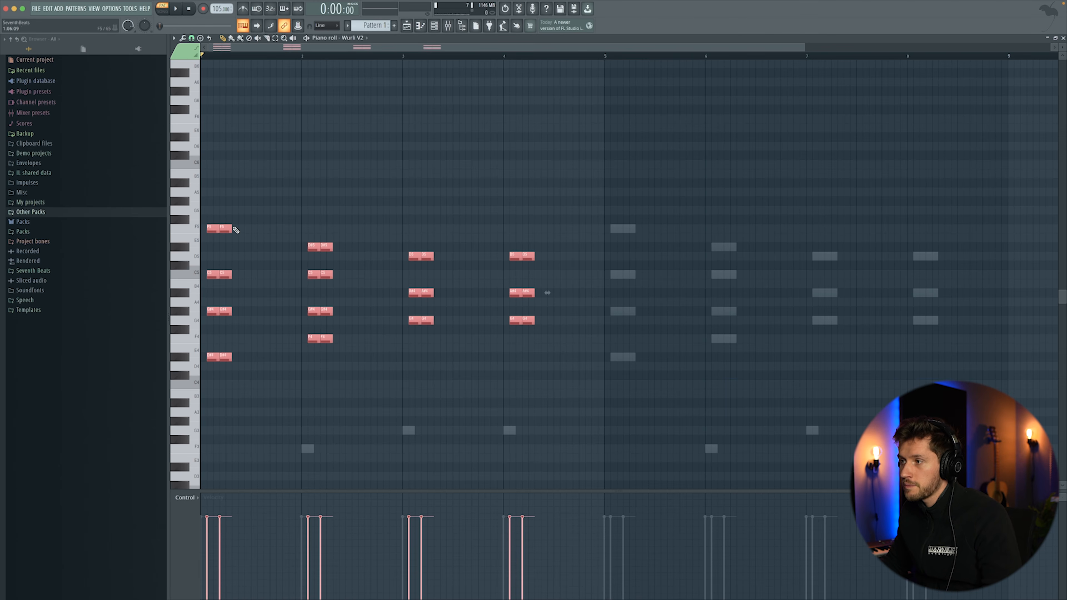
Turn the pasted Wurli V2 chords into single sustained notes that each fill a full bar
{"action": "left_click_drag", "start_coordinate": [223, 228], "coordinate": [223, 388]}
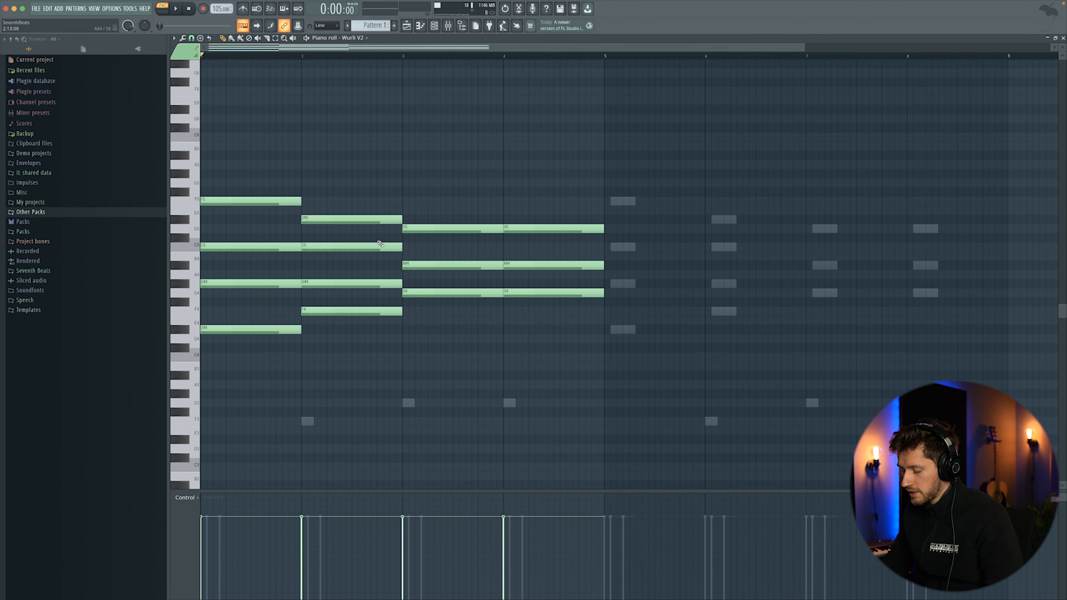
{"action": "scroll", "coordinate": [381, 244], "scroll_direction": "up", "scroll_amount": 3}
Randomize the velocities of the Wurli V2 chords and repeat the four-bar progression over bars 5 to 8
{"action": "key", "text": "alt+r"}
{"action": "mouse_move", "coordinate": [516, 342]}
{"action": "left_mouse_down"}
{"action": "mouse_move", "coordinate": [517, 355]}
{"action": "mouse_move", "coordinate": [517, 346]}
{"action": "left_mouse_up"}
{"action": "left_click", "coordinate": [500, 366]}
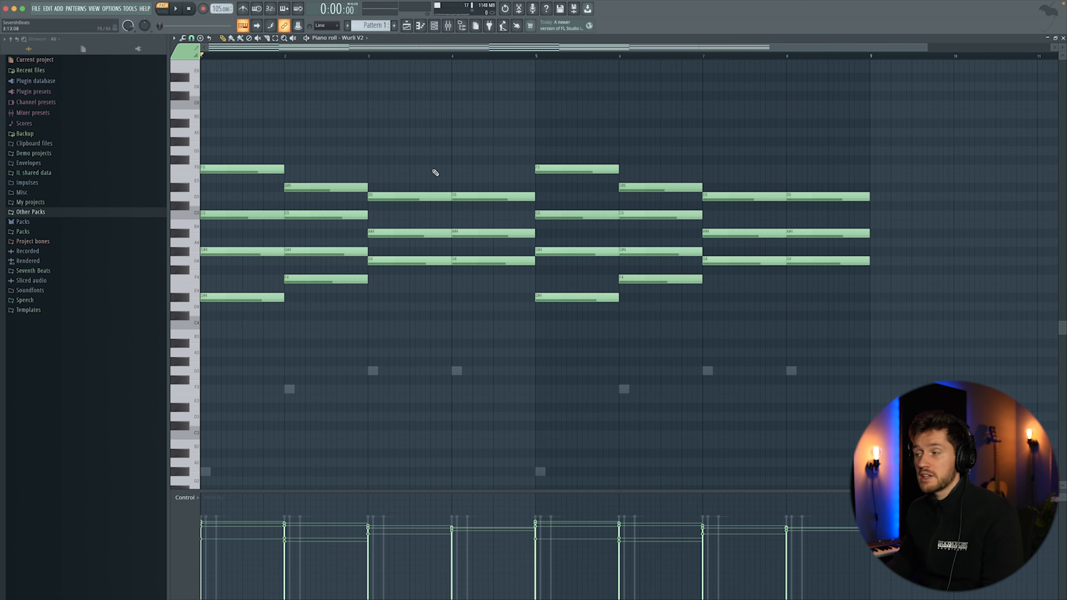
Play back the sustained Wurli V2 chords layered with the Heat Up 3 pattern
{"action": "key", "text": "space"}
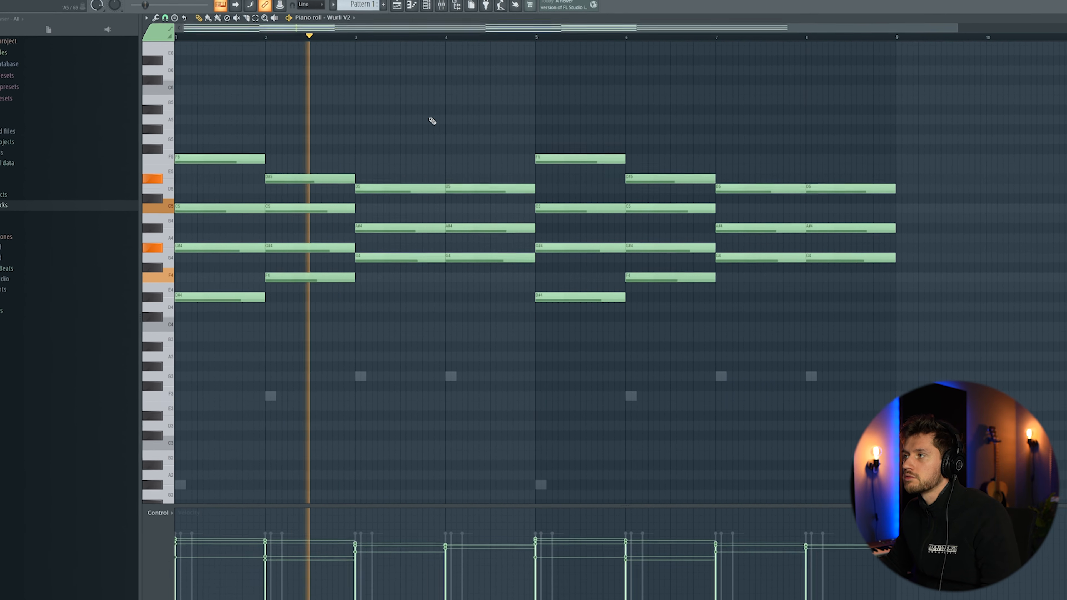
{"action": "key", "text": "F6"}
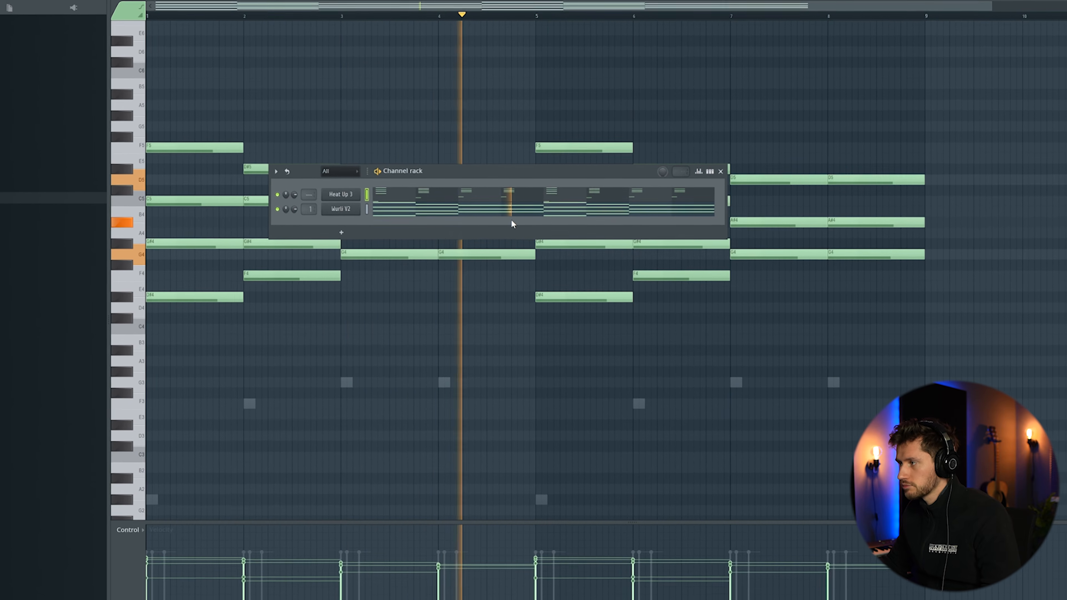
{"action": "key", "text": "space"}
Insert an Analog Lab V channel above Heat Up 3 with the Double Lute preset and close its window
{"action": "right_click", "coordinate": [343, 195]}
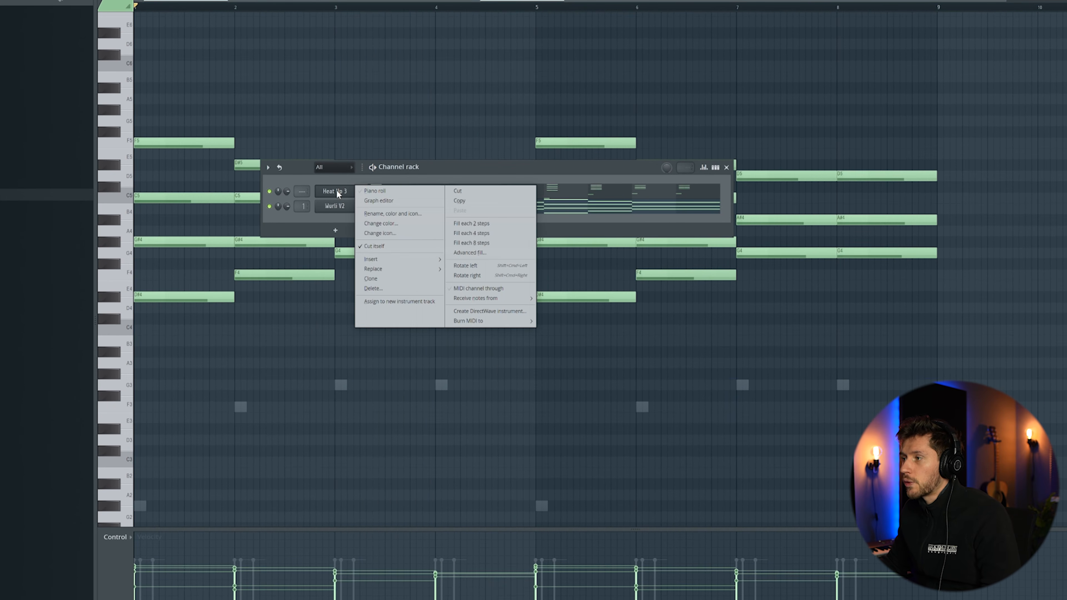
{"action": "mouse_move", "coordinate": [384, 260]}
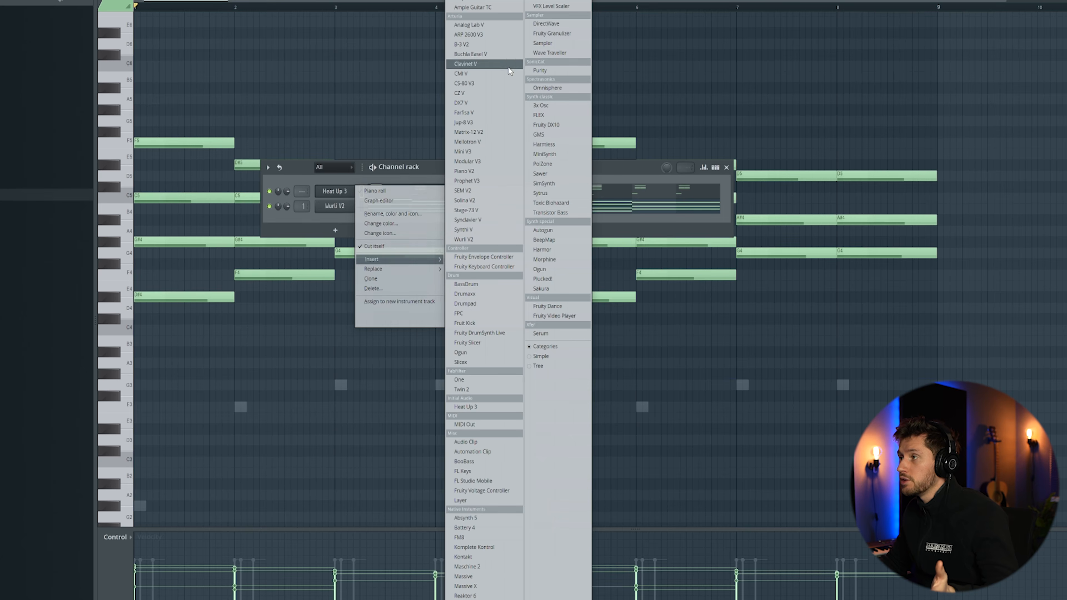
{"action": "left_click", "coordinate": [469, 25]}
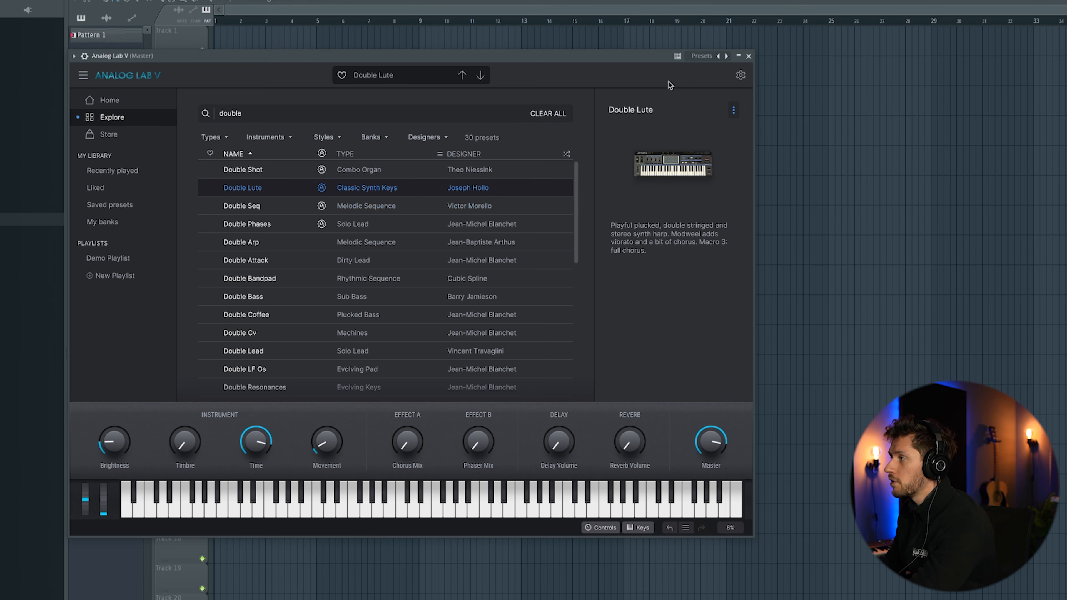
{"action": "left_click", "coordinate": [748, 56]}
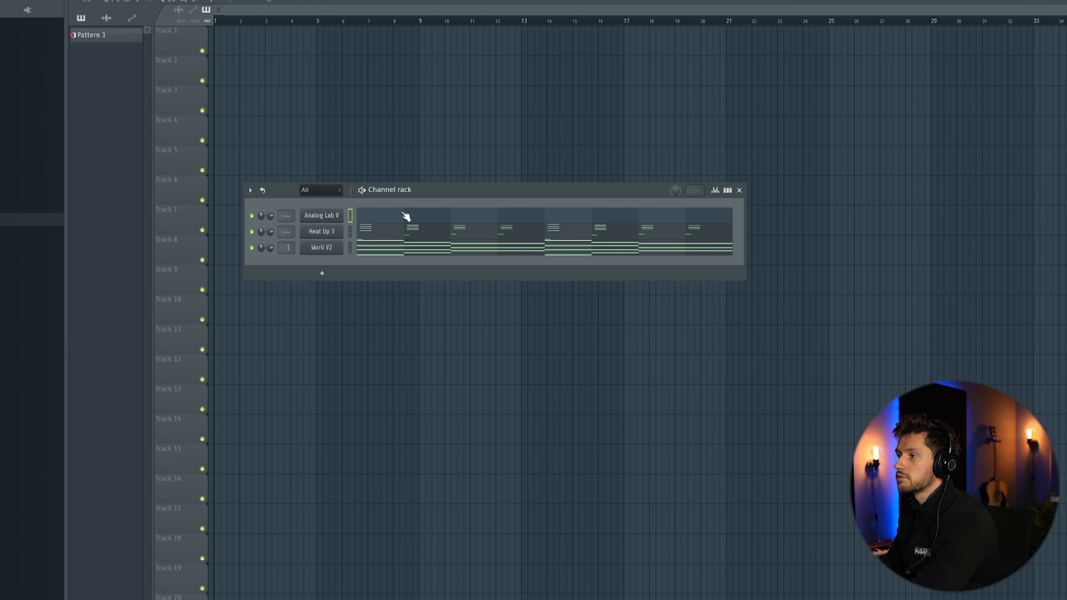
Copy the Wurli V2 chords into Analog Lab V as short stabs at the start of each bar and play them back
{"action": "left_click", "coordinate": [351, 248]}
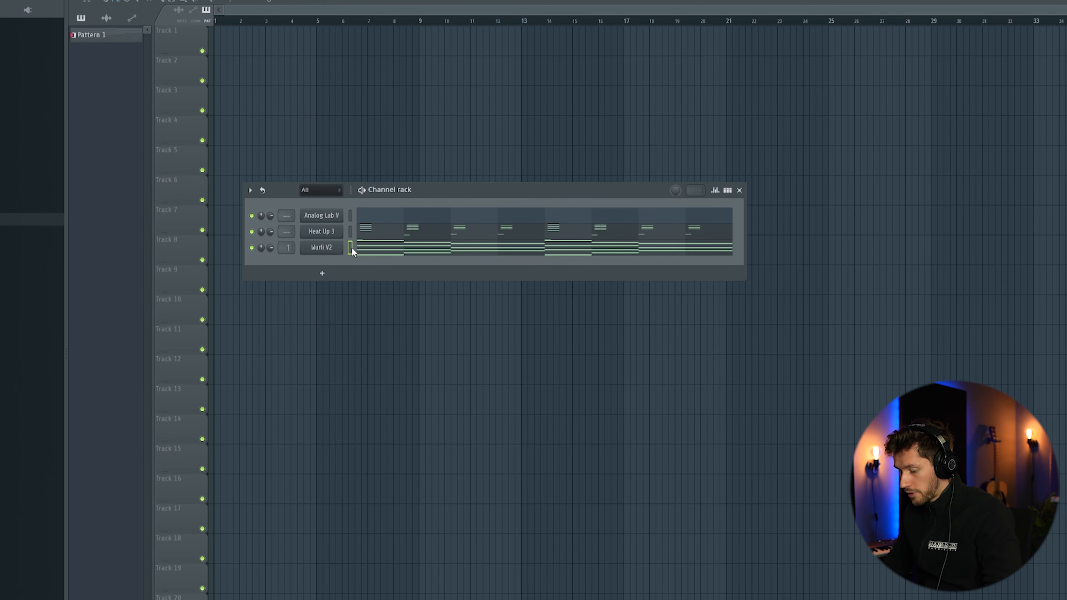
{"action": "left_click", "coordinate": [355, 216]}
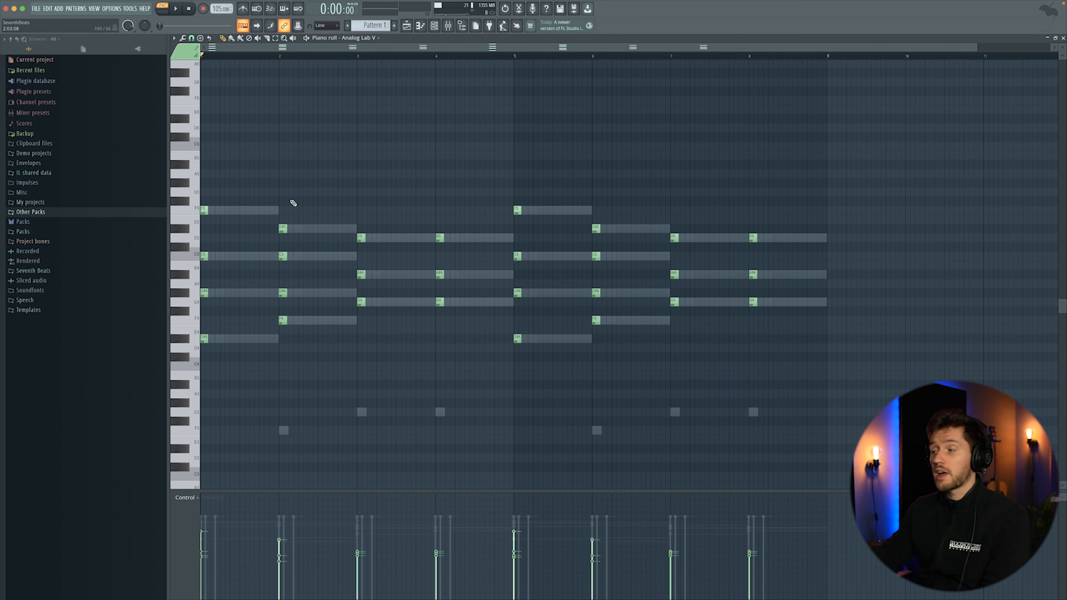
{"action": "key", "text": "space"}
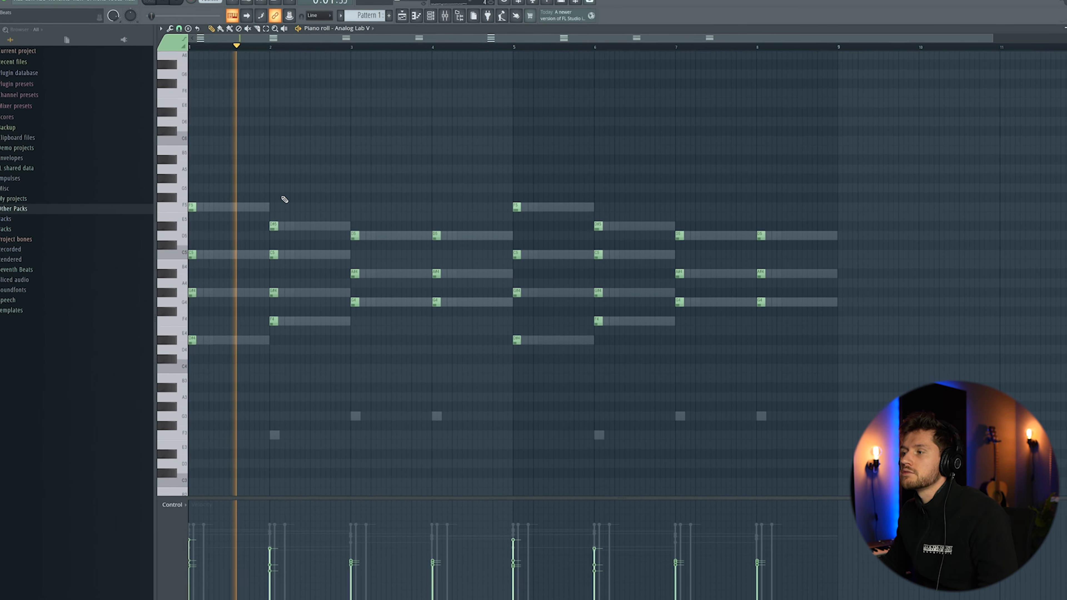
{"action": "key", "text": "F6"}
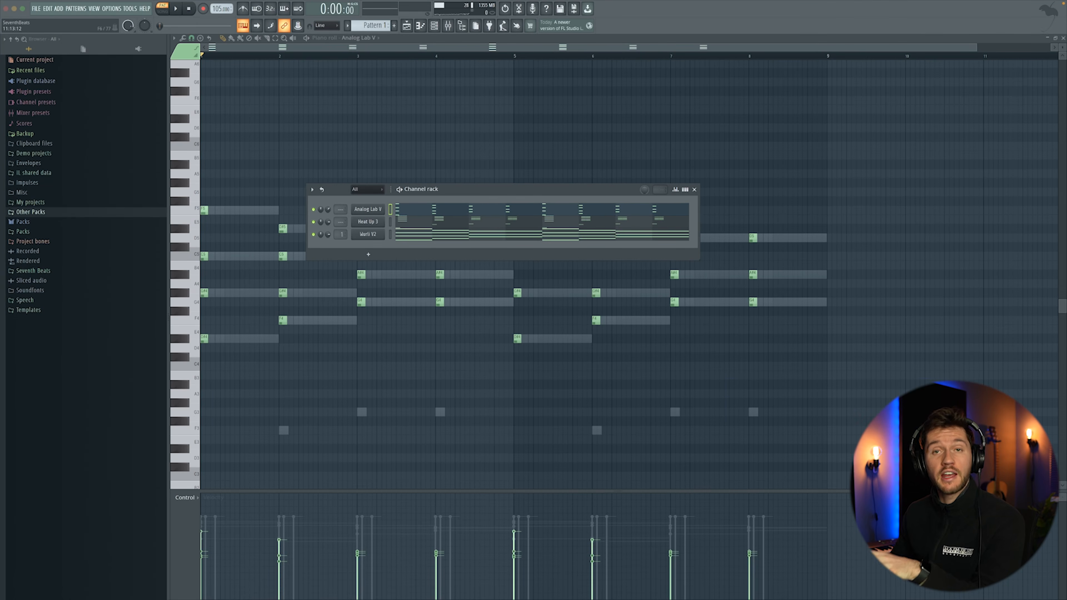
Insert a second Analog Lab V channel above the first and load an organ sound by searching its presets for "organ"
{"action": "right_click", "coordinate": [364, 210]}
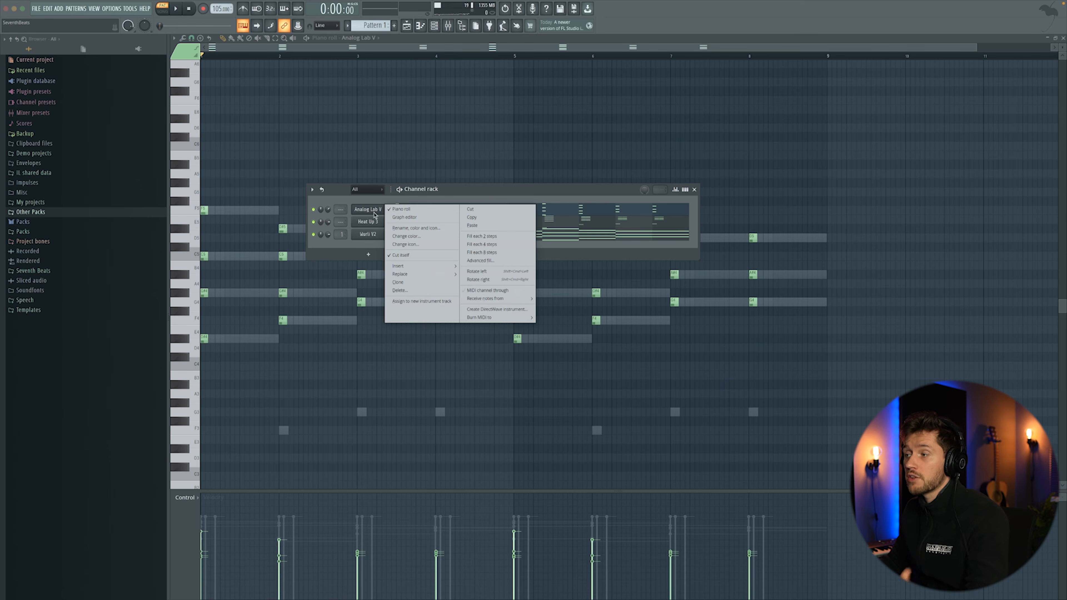
{"action": "mouse_move", "coordinate": [420, 266]}
{"action": "left_click", "coordinate": [501, 72]}
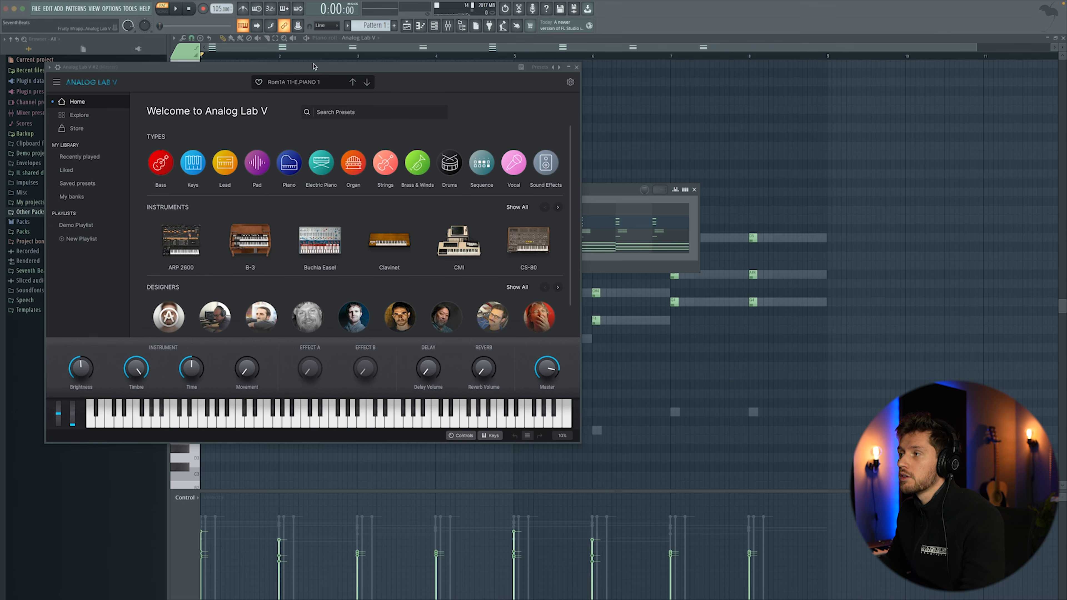
{"action": "left_click_drag", "start_coordinate": [313, 66], "coordinate": [462, 104]}
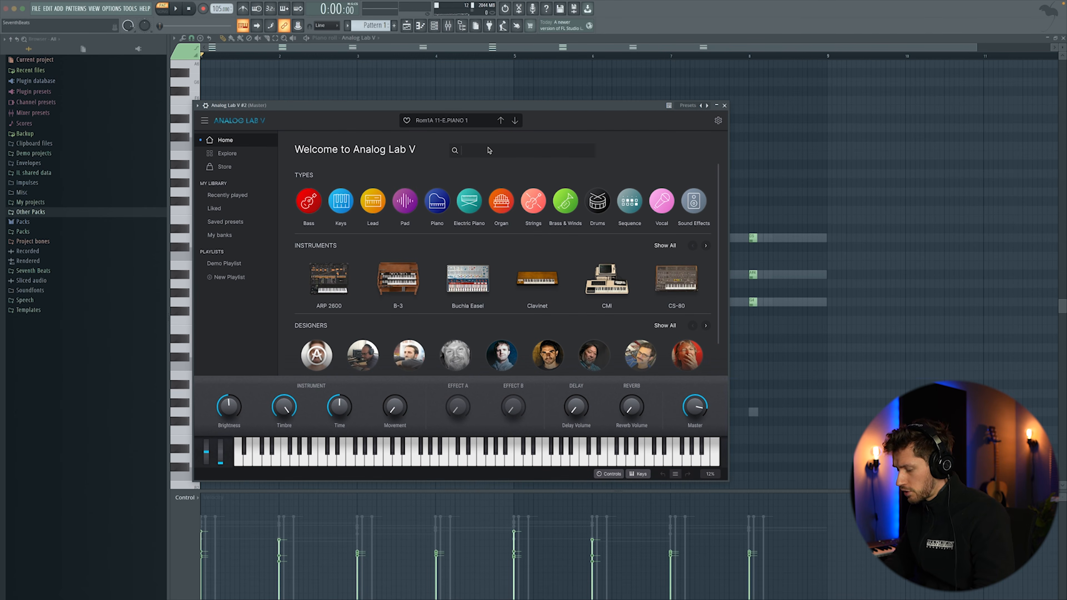
{"action": "key", "text": "Return"}
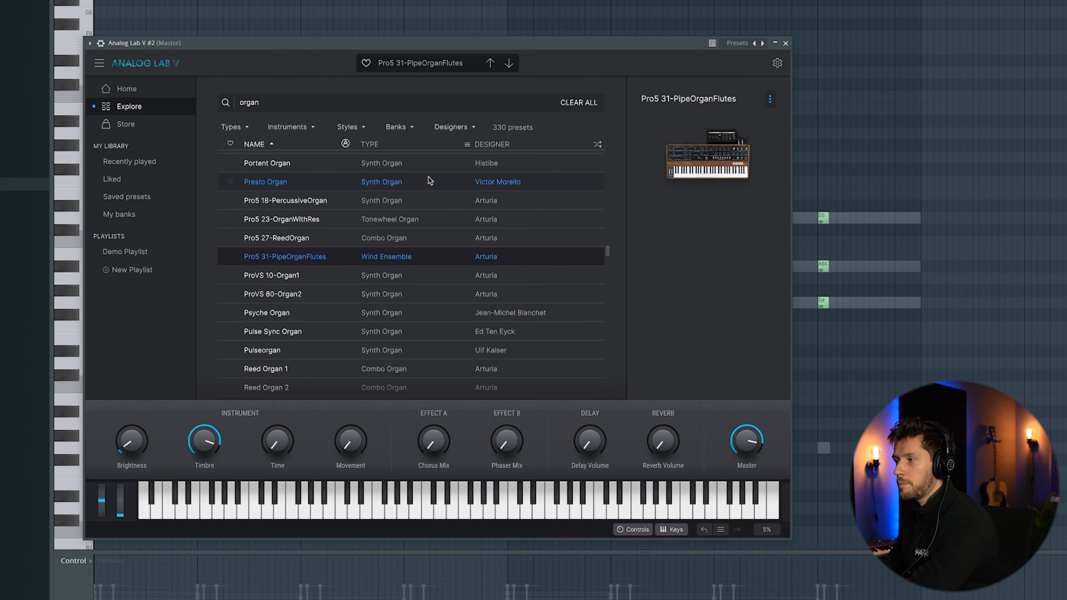
{"action": "left_click", "coordinate": [431, 238]}
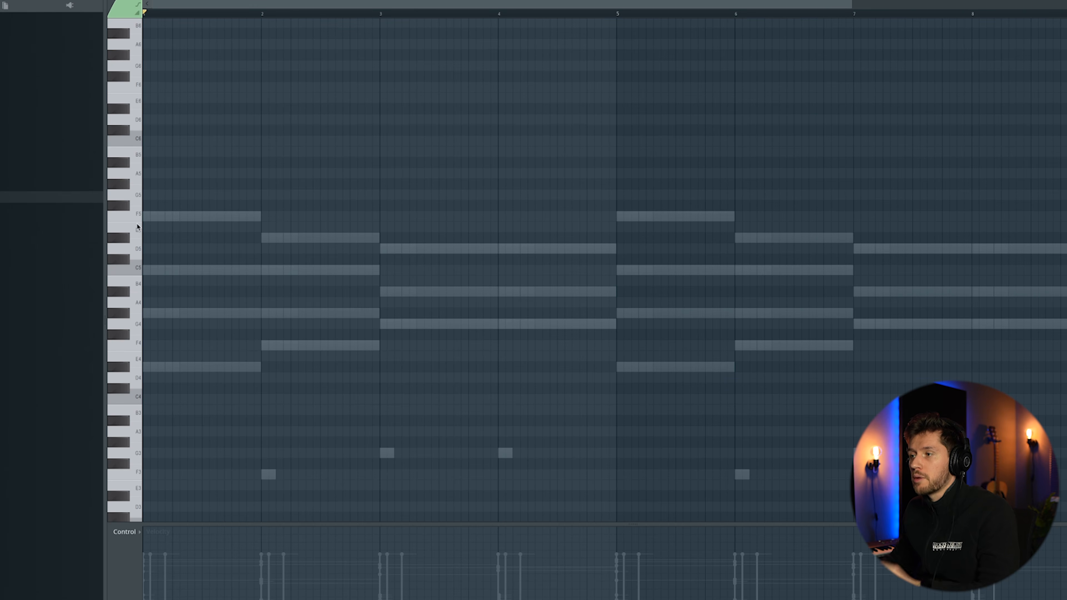
Draw three short F5 melody notes on the first three beats of bar 1 for the new channel and play them
{"action": "left_click", "coordinate": [201, 217]}
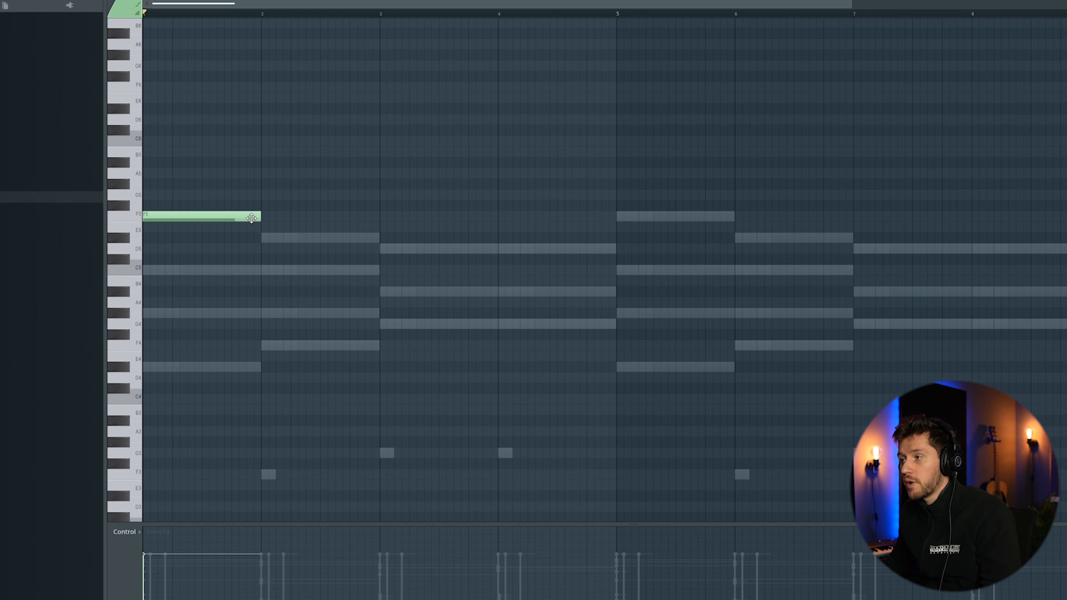
{"action": "left_click_drag", "start_coordinate": [258, 218], "coordinate": [153, 226]}
{"action": "left_click", "coordinate": [176, 217]}
{"action": "left_click", "coordinate": [206, 219]}
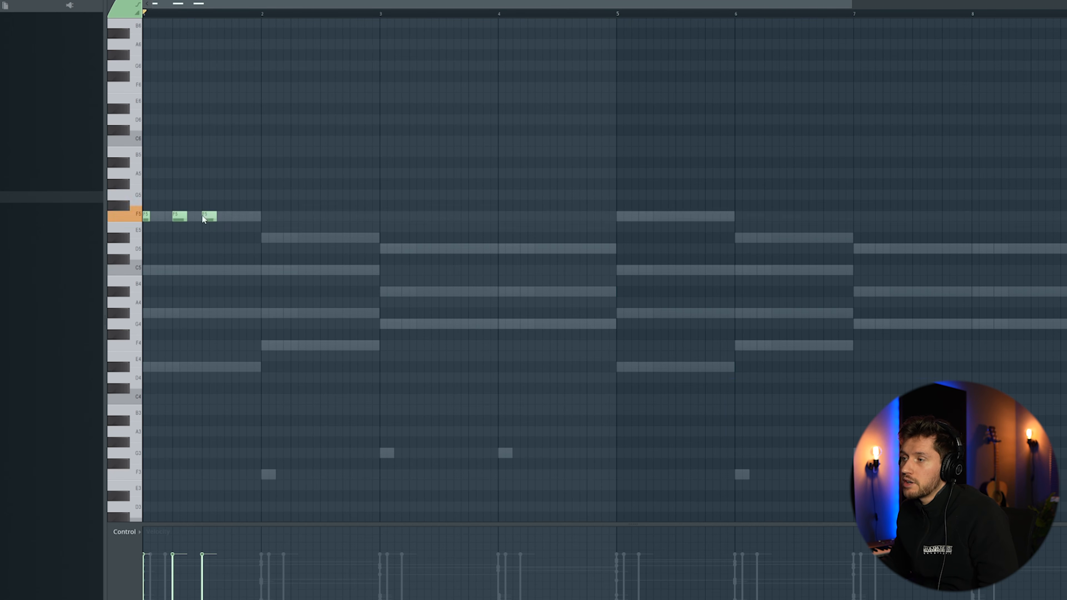
{"action": "key", "text": "space"}
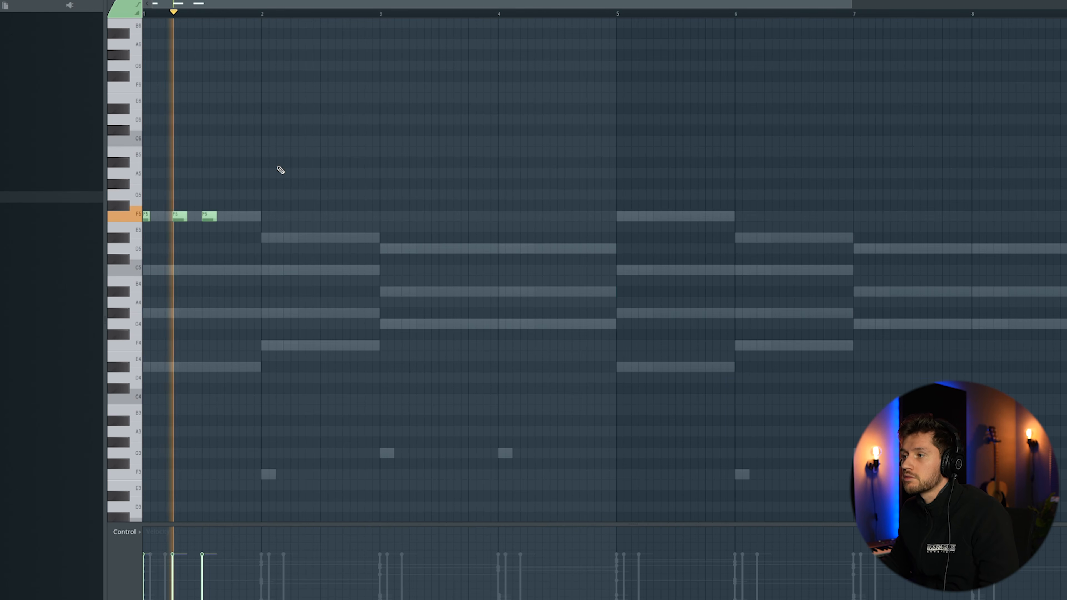
{"action": "key", "text": "space"}
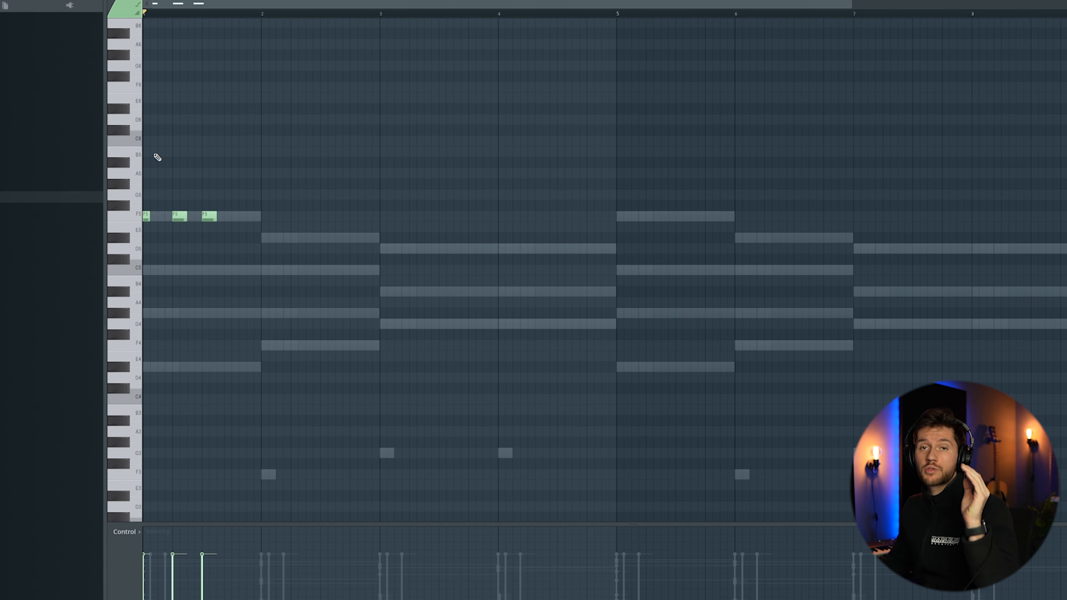
Add short A#5 and G5 notes between the first two F5 notes in bar 1 and play the melody
{"action": "left_click", "coordinate": [158, 162]}
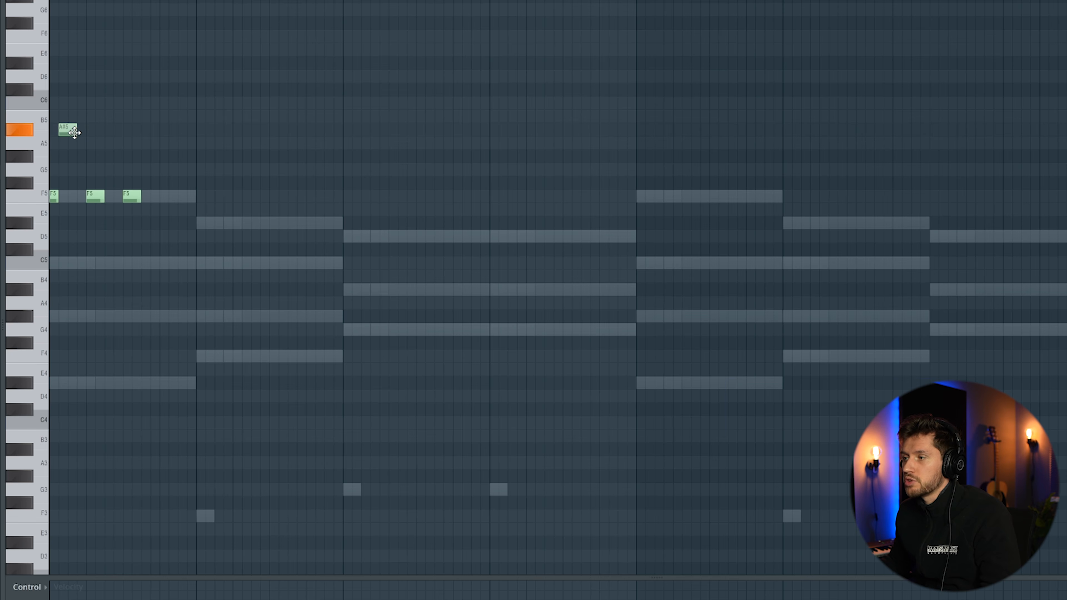
{"action": "left_click", "coordinate": [77, 157]}
{"action": "mouse_move", "coordinate": [79, 157]}
{"action": "left_mouse_down"}
{"action": "mouse_move", "coordinate": [89, 171]}
{"action": "mouse_move", "coordinate": [71, 169]}
{"action": "left_mouse_up"}
{"action": "right_click", "coordinate": [79, 174]}
{"action": "left_click", "coordinate": [70, 156]}
{"action": "key", "text": "space"}
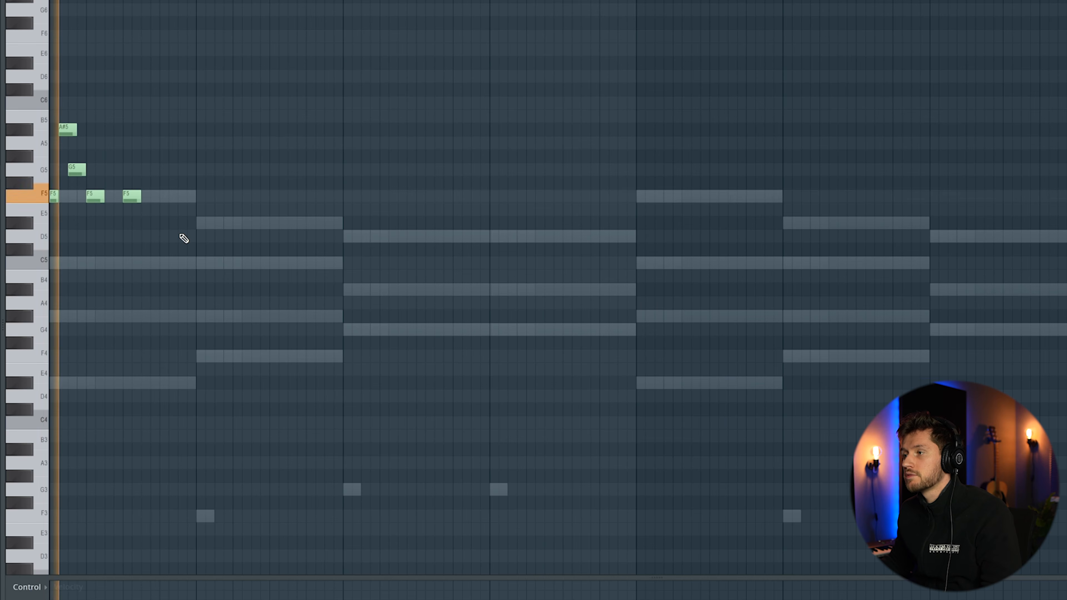
{"action": "key", "text": "space"}
Complete the bar 1 melody with a D#5 before the third F5 and descending C5 and A#4 notes after it, checking by playback
{"action": "left_click", "coordinate": [111, 228]}
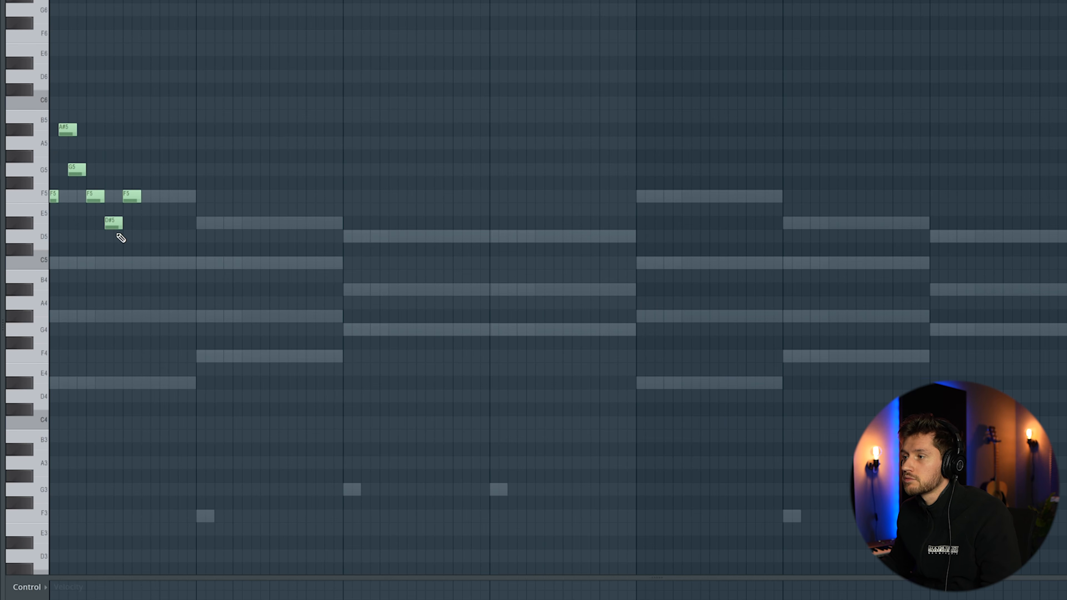
{"action": "left_click_drag", "start_coordinate": [116, 237], "coordinate": [113, 227]}
{"action": "key", "text": "space"}
{"action": "key", "text": "space"}
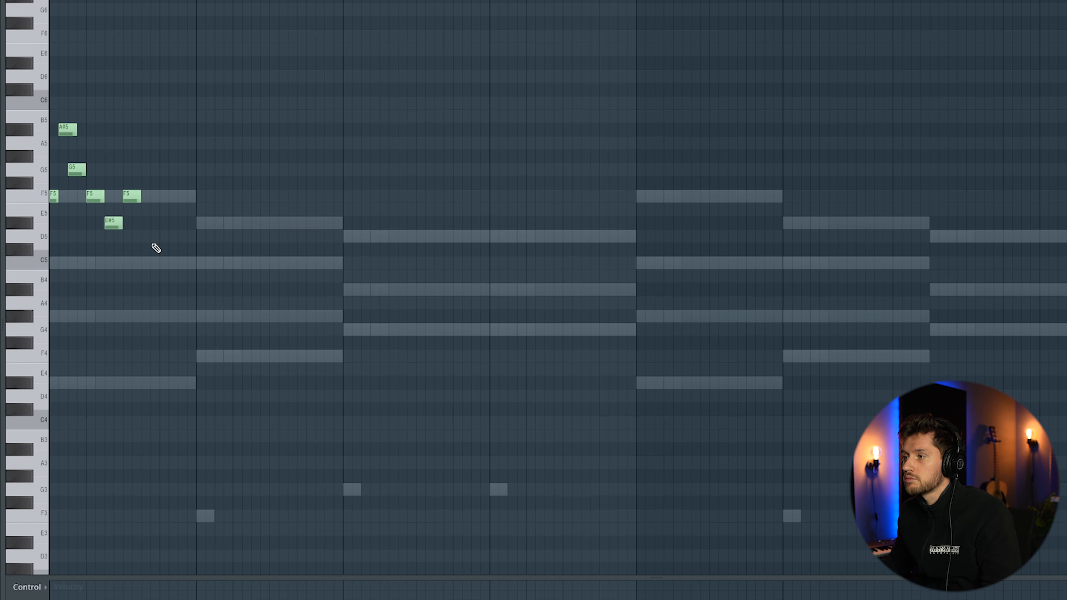
{"action": "left_click", "coordinate": [145, 268]}
{"action": "left_click", "coordinate": [169, 291]}
{"action": "key", "text": "space"}
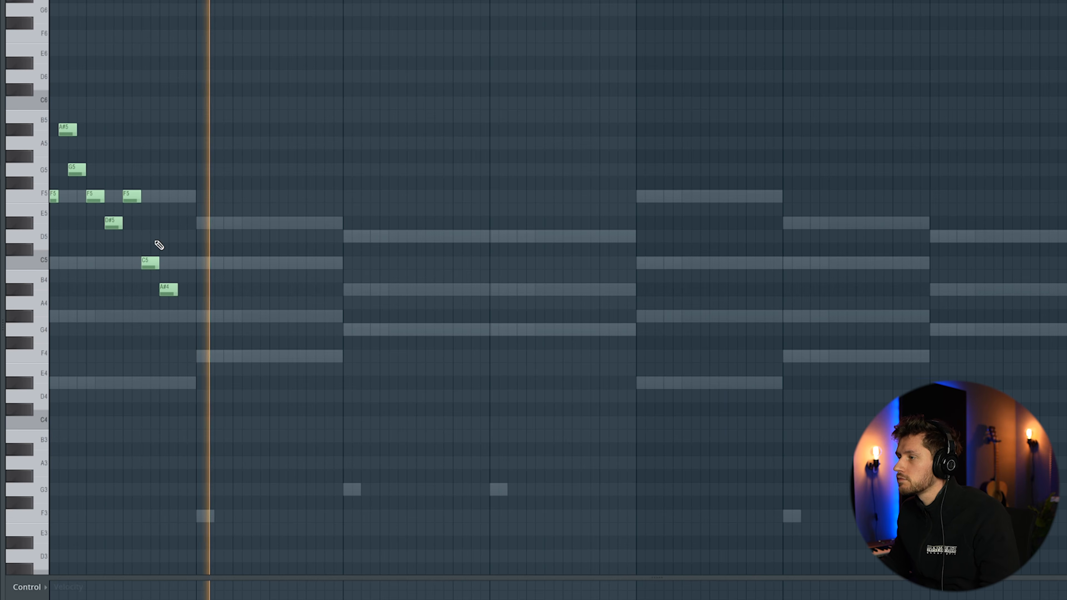
{"action": "key", "text": "space"}
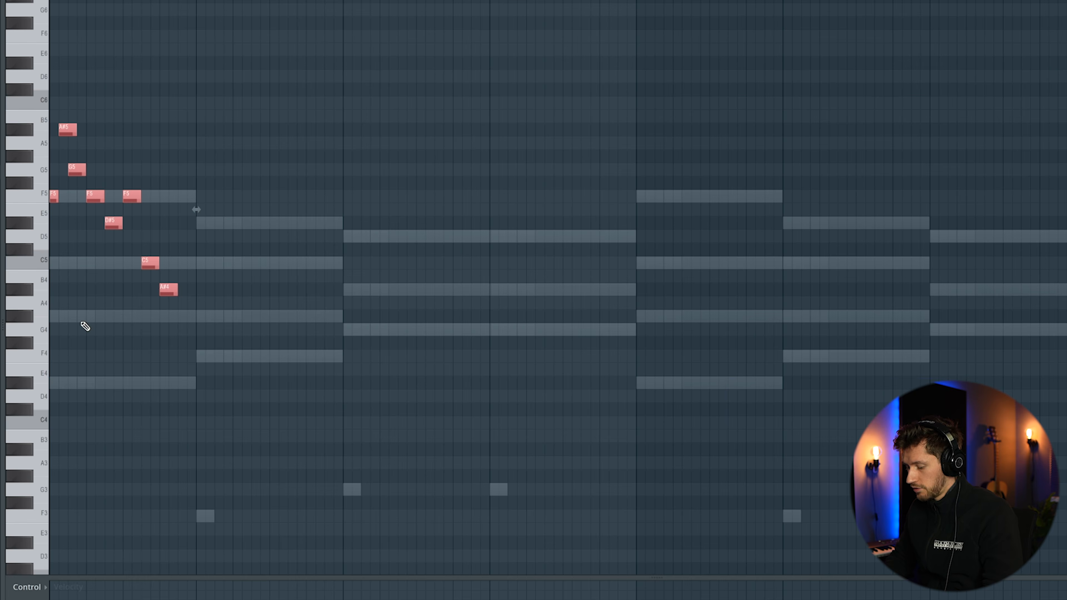
Repeat the bar 1 melody at bar 3, add A#4 and C5 notes in the second half of bar 2, and play it
{"action": "key", "text": "ctrl+b"}
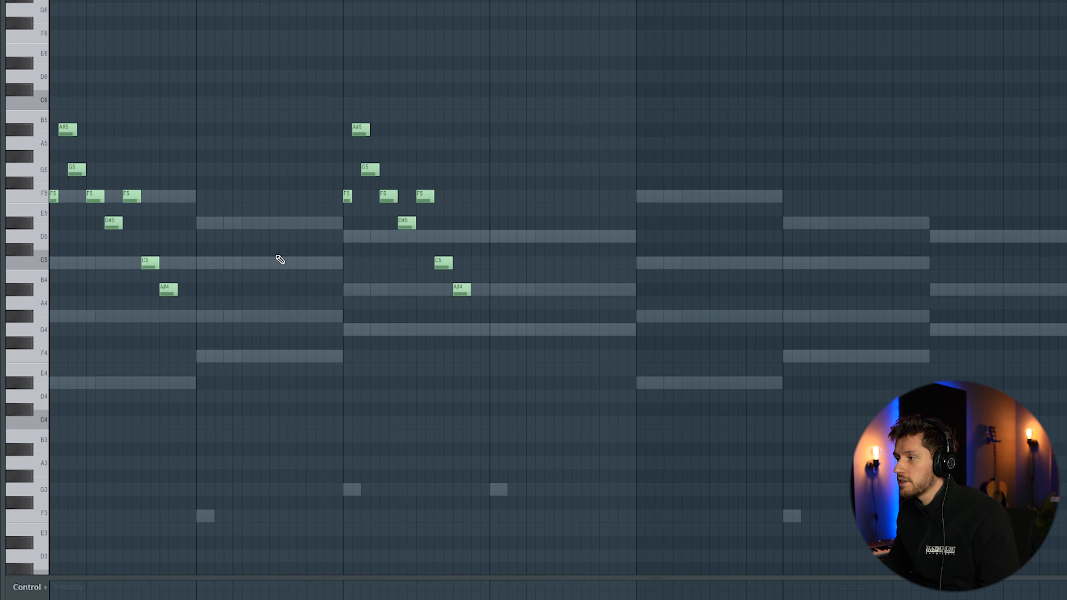
{"action": "left_click", "coordinate": [277, 227]}
{"action": "left_click_drag", "start_coordinate": [279, 223], "coordinate": [277, 290]}
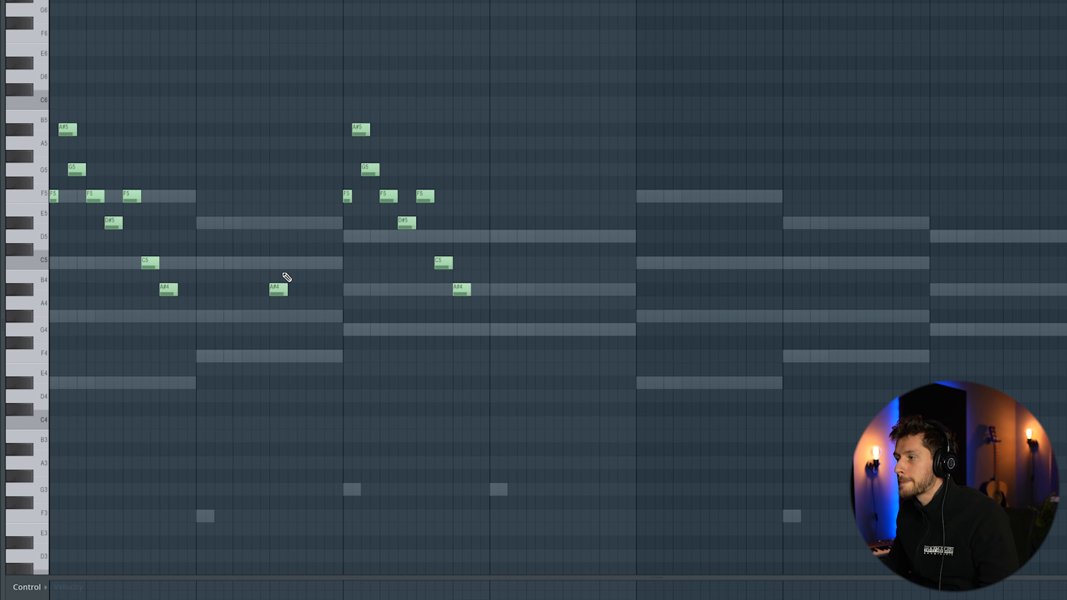
{"action": "left_click", "coordinate": [290, 263]}
{"action": "key", "text": "space"}
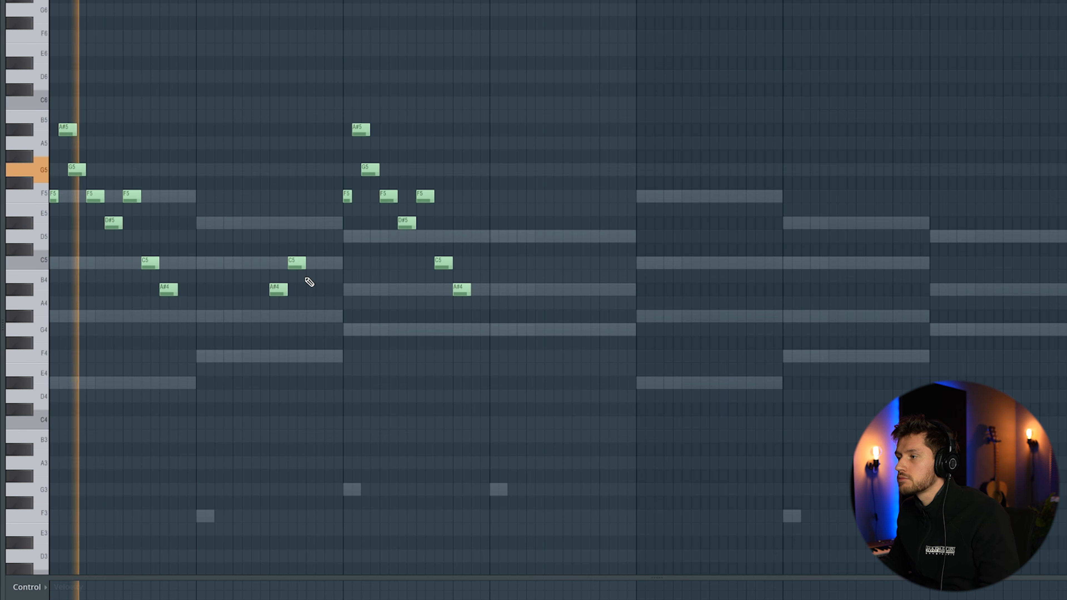
Finish bar 2 with A#4 and D#5 notes, lengthen its C5 slightly and listen to the melody
{"action": "left_click", "coordinate": [309, 289]}
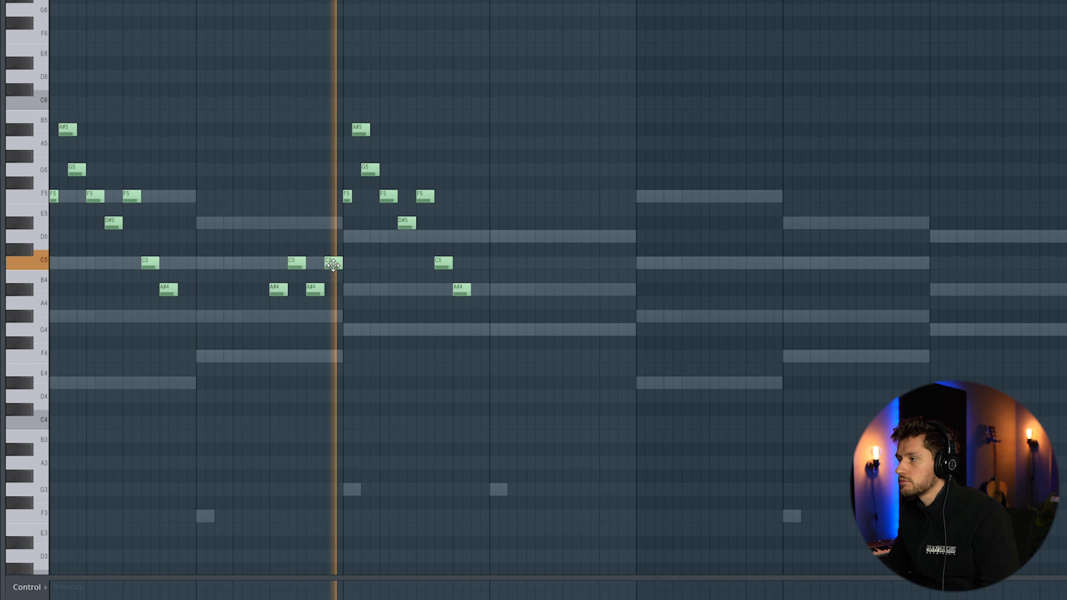
{"action": "left_click", "coordinate": [333, 223]}
{"action": "key", "text": "space"}
{"action": "left_click_drag", "start_coordinate": [305, 264], "coordinate": [314, 265]}
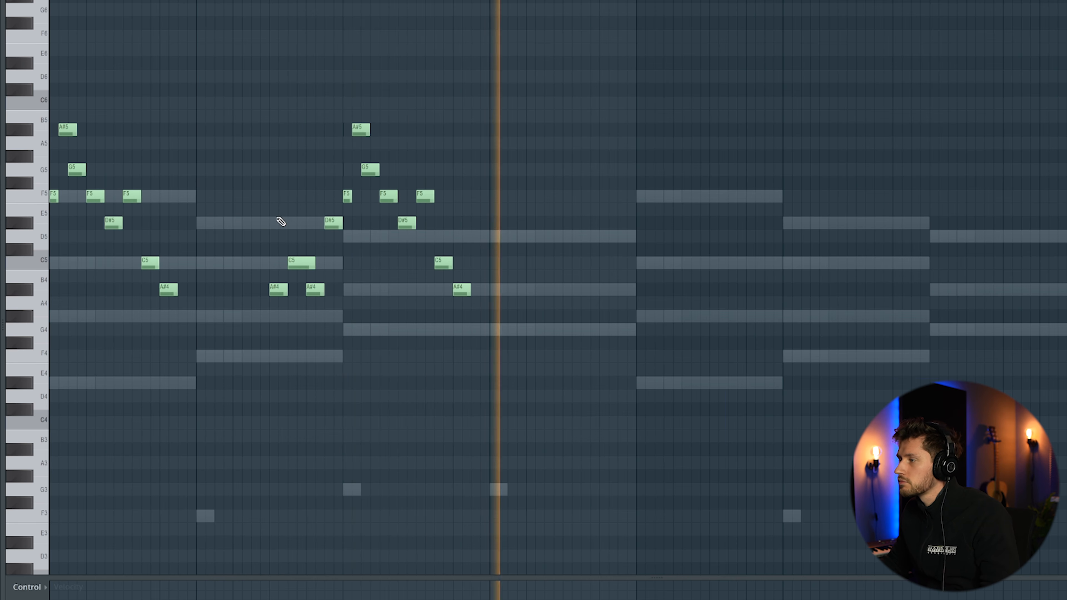
{"action": "key", "text": "space"}
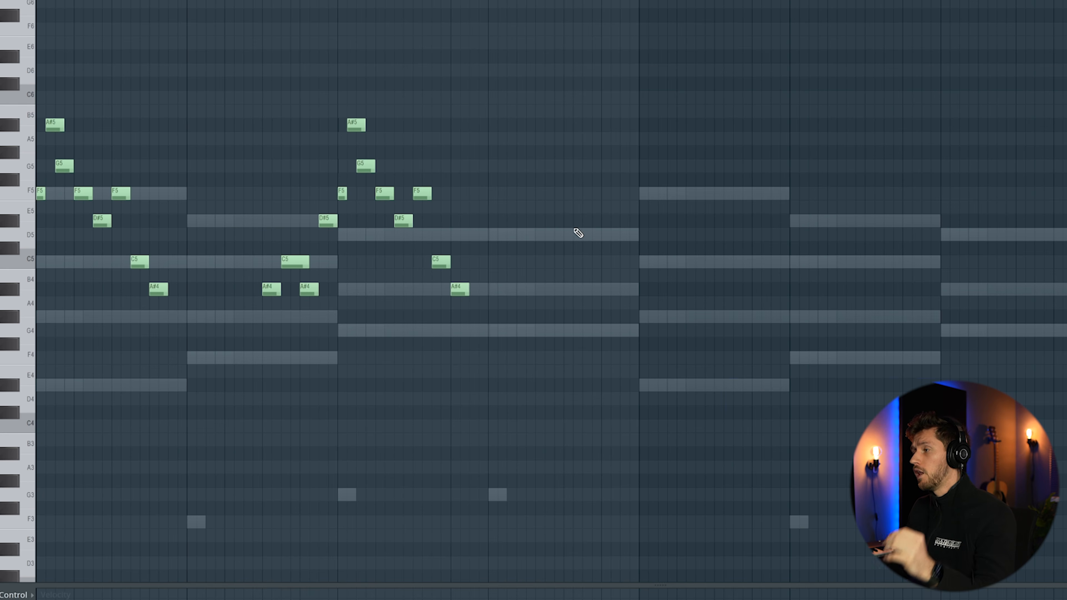
End bar 4 with A#4, C5, G5, A#4 and D#5 notes and repeat the four-bar melody over bars 5 to 8
{"action": "left_click", "coordinate": [566, 290]}
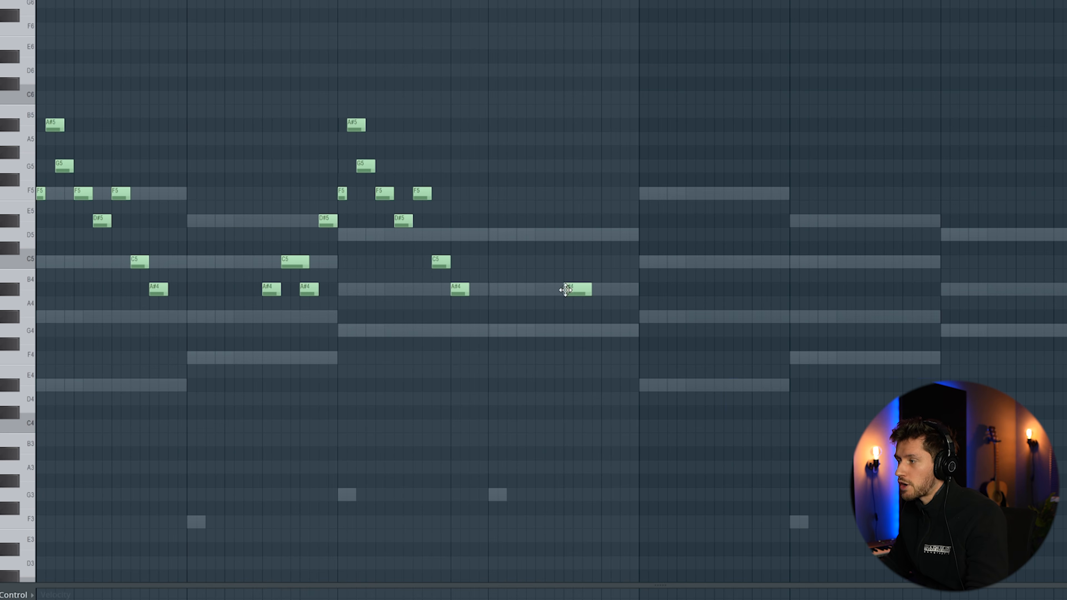
{"action": "left_click", "coordinate": [588, 263]}
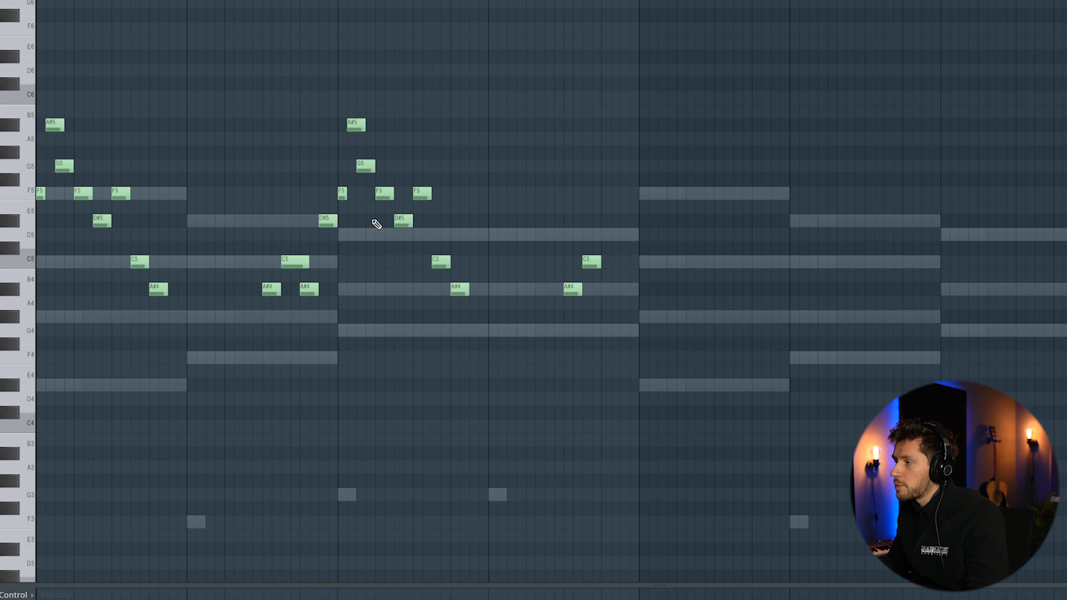
{"action": "left_click", "coordinate": [621, 221]}
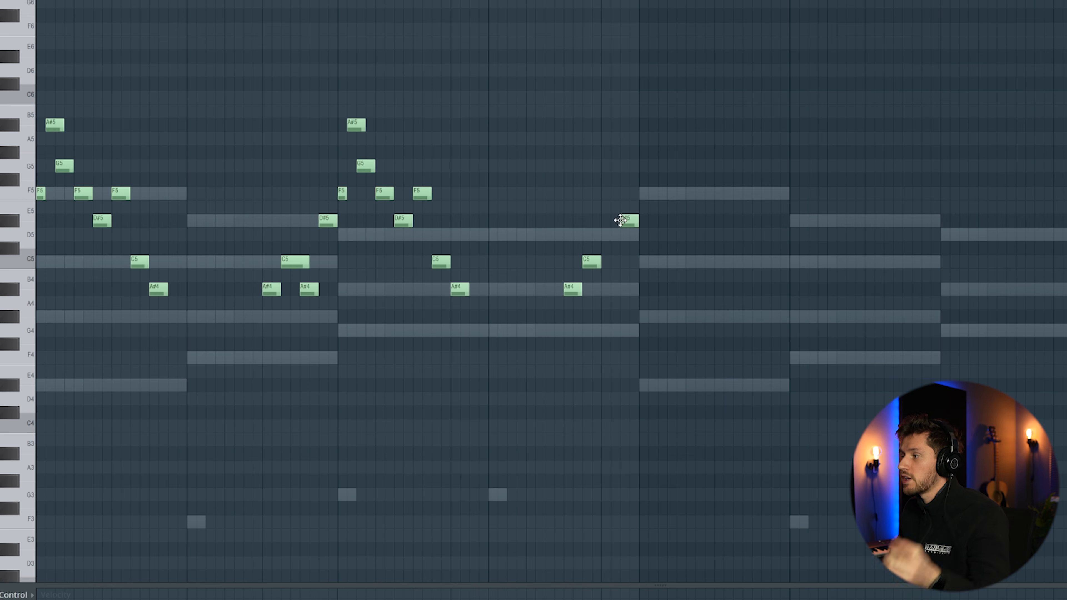
{"action": "left_click", "coordinate": [605, 180]}
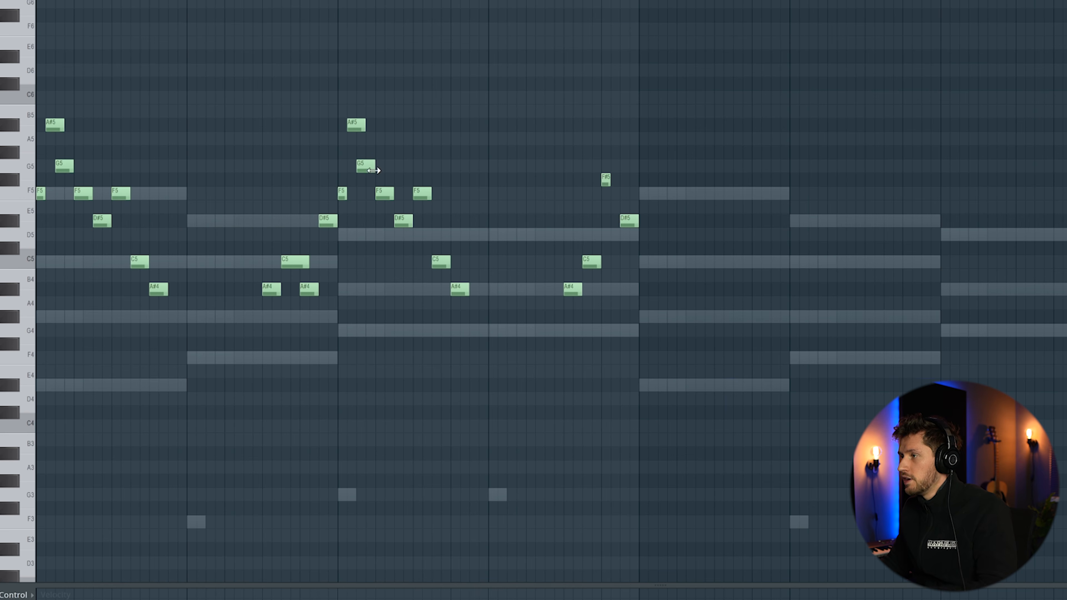
{"action": "left_click_drag", "start_coordinate": [607, 183], "coordinate": [607, 170]}
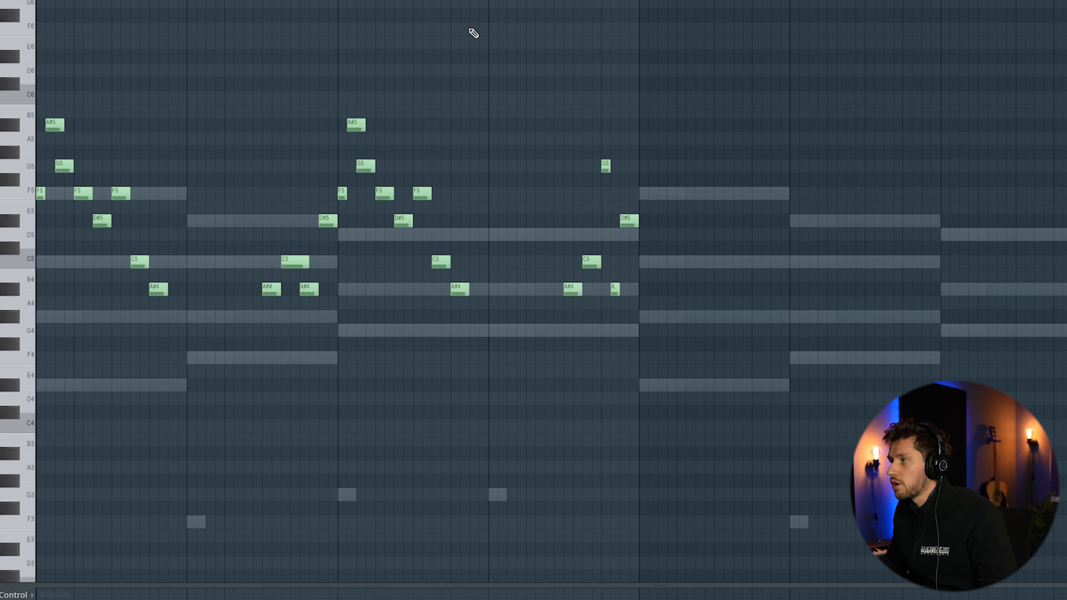
{"action": "key", "text": "space"}
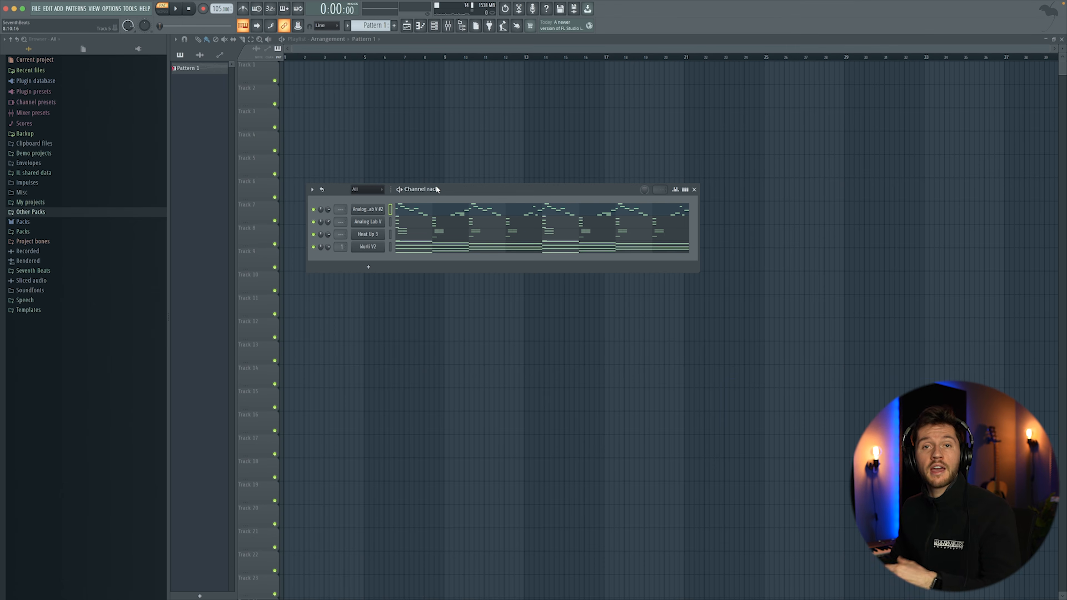
Add KICK_LEVEL [E] from the Afrobeats Producer Kit's Kicks one-shots as a new channel below Wurli V2
{"action": "left_click", "coordinate": [36, 270]}
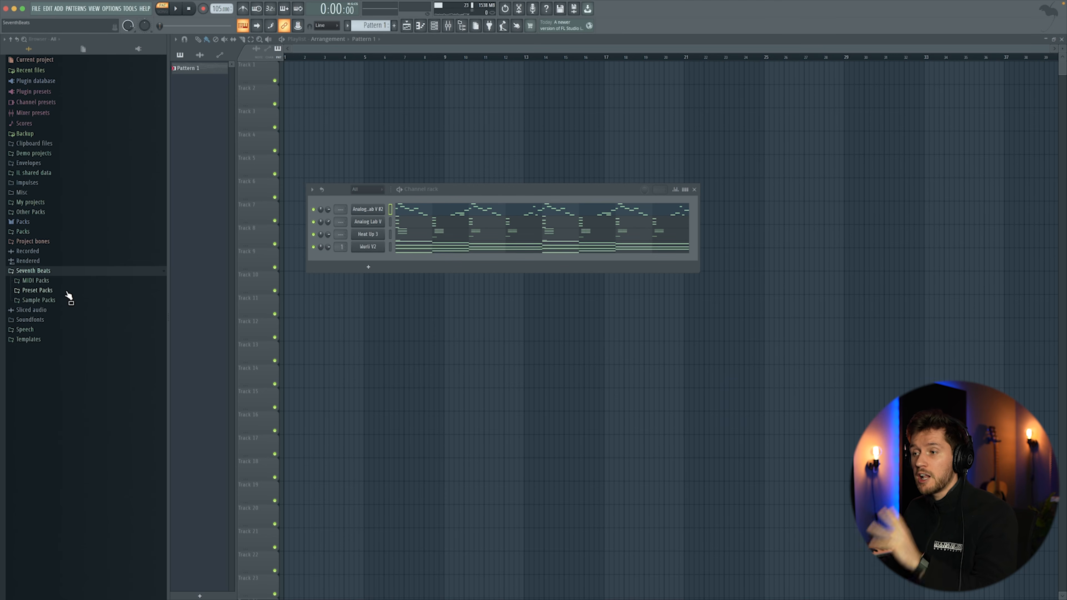
{"action": "left_click", "coordinate": [68, 299]}
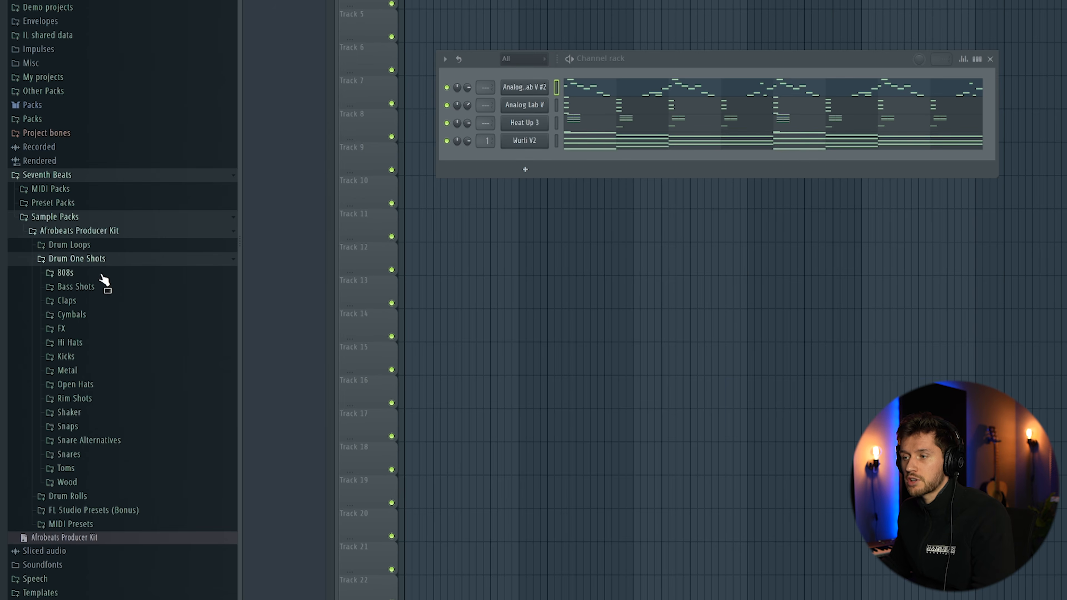
{"action": "left_click", "coordinate": [82, 358]}
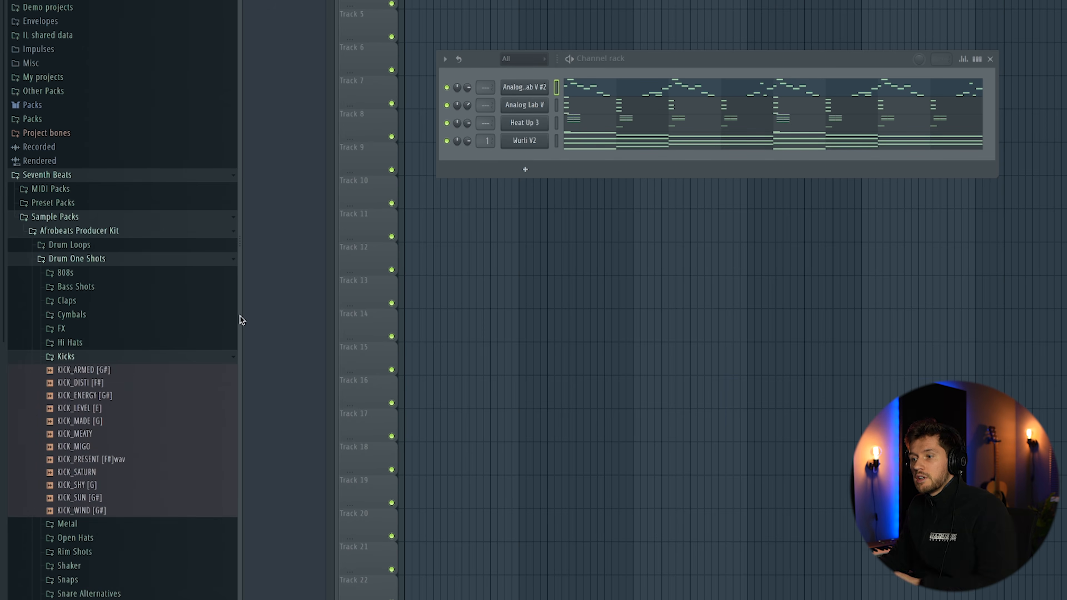
{"action": "left_click_drag", "start_coordinate": [126, 373], "coordinate": [521, 164]}
Add SNARE_ALTERNATIVE_21 from the Snare Alternatives one-shots as a new channel below KICK_LEVEL [E]
{"action": "left_click", "coordinate": [128, 593]}
{"action": "scroll", "coordinate": [127, 457], "scroll_direction": "down", "scroll_amount": 5}
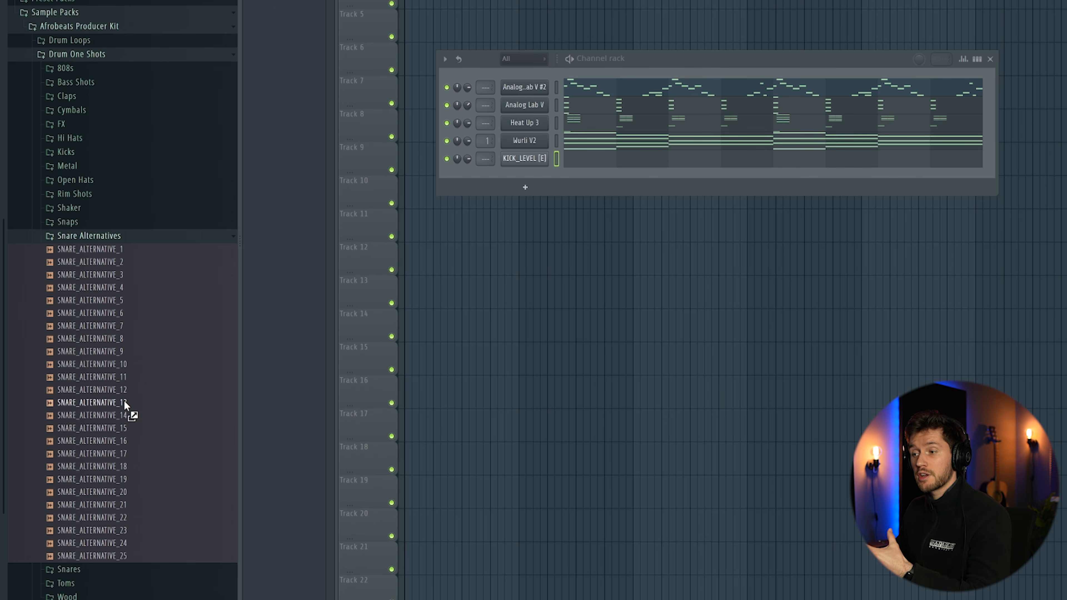
{"action": "left_click", "coordinate": [122, 490]}
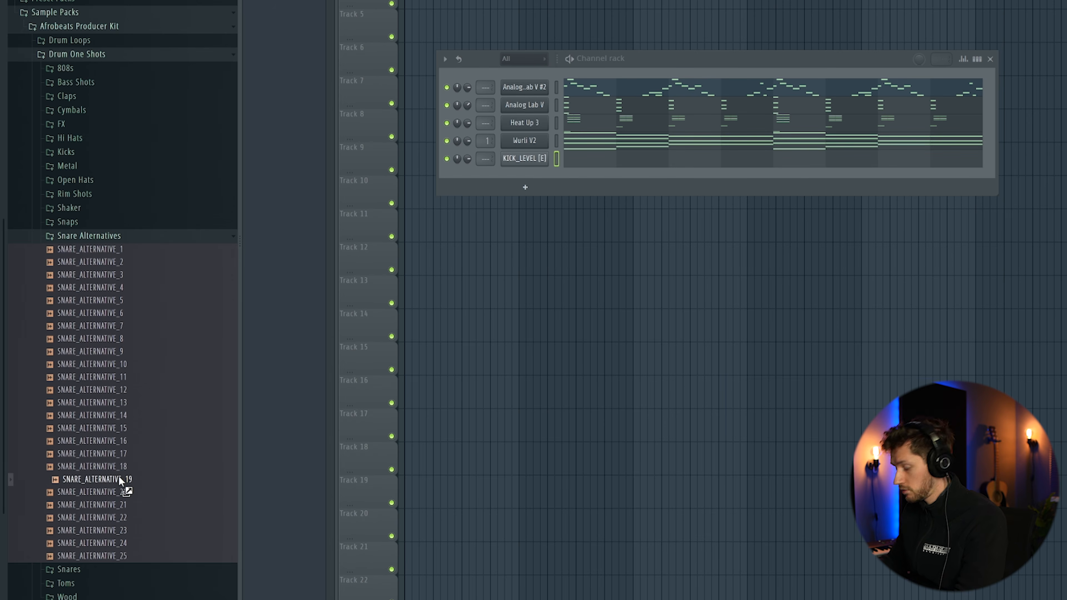
{"action": "left_click", "coordinate": [154, 503]}
{"action": "left_click_drag", "start_coordinate": [94, 507], "coordinate": [538, 176]}
{"action": "left_click", "coordinate": [89, 236]}
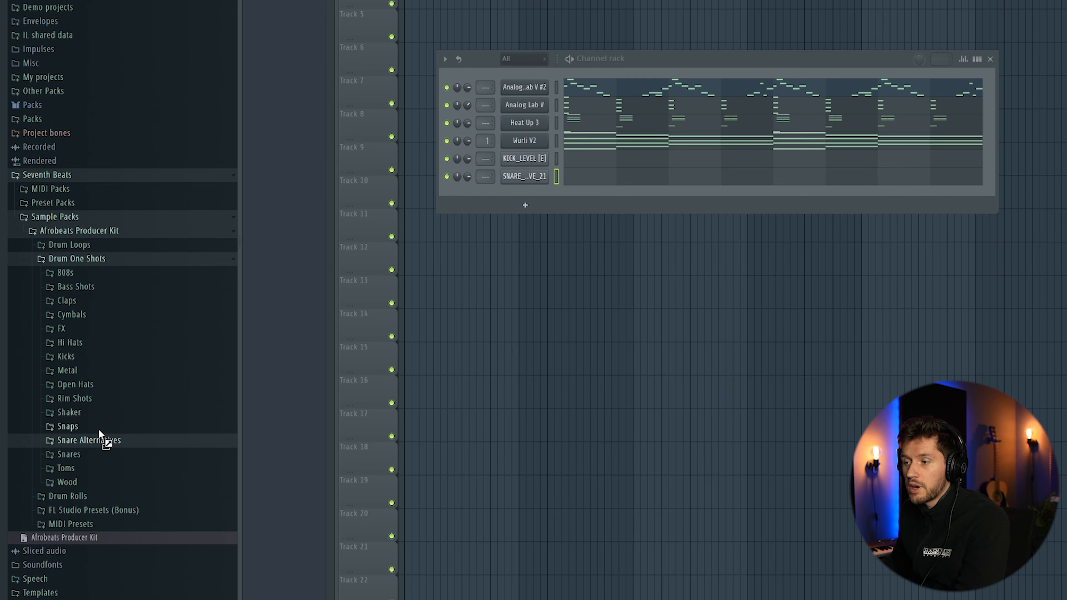
Add RIMSHOT_DONT PLAY from the Rim Shots one-shots as a new channel below the snare
{"action": "left_click", "coordinate": [101, 399]}
{"action": "left_click", "coordinate": [106, 281]}
{"action": "left_click_drag", "start_coordinate": [106, 278], "coordinate": [120, 292]}
{"action": "left_click_drag", "start_coordinate": [229, 268], "coordinate": [524, 196]}
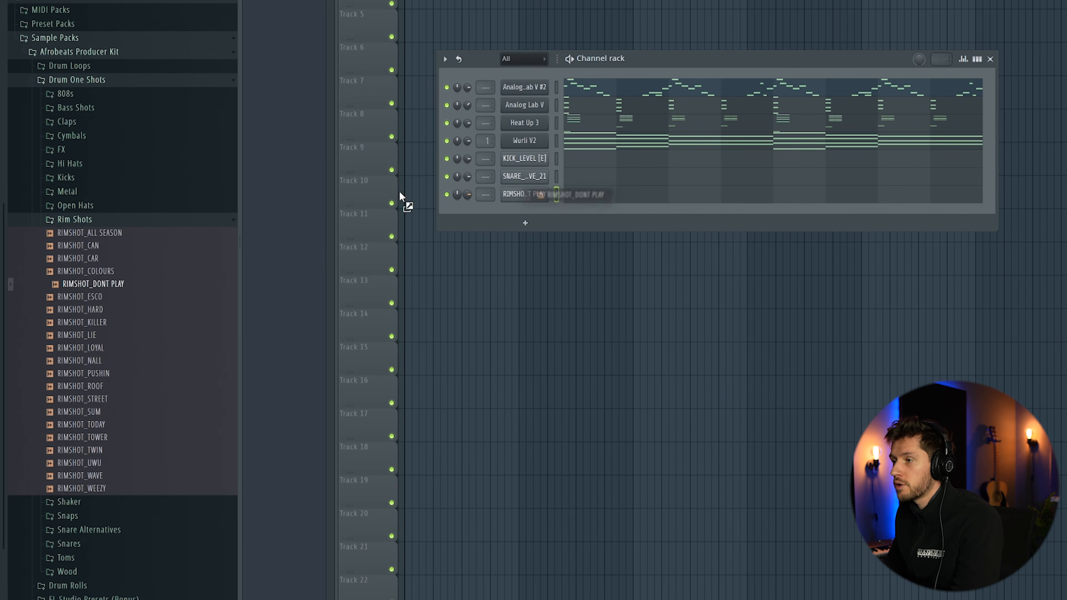
{"action": "left_click", "coordinate": [96, 219]}
From the Natural toms, add DJEMBE_OZUMBA_19 as a channel between kick and snare and REBOLO_HOLY_2 as the last channel
{"action": "left_click", "coordinate": [77, 469]}
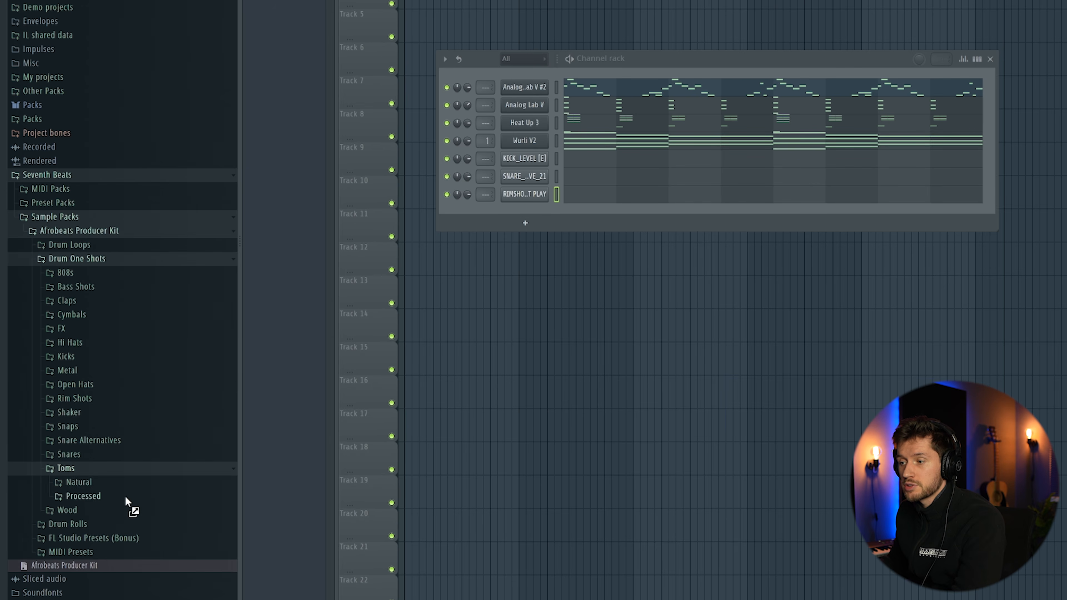
{"action": "left_click", "coordinate": [111, 482]}
{"action": "scroll", "coordinate": [110, 480], "scroll_direction": "down", "scroll_amount": 3}
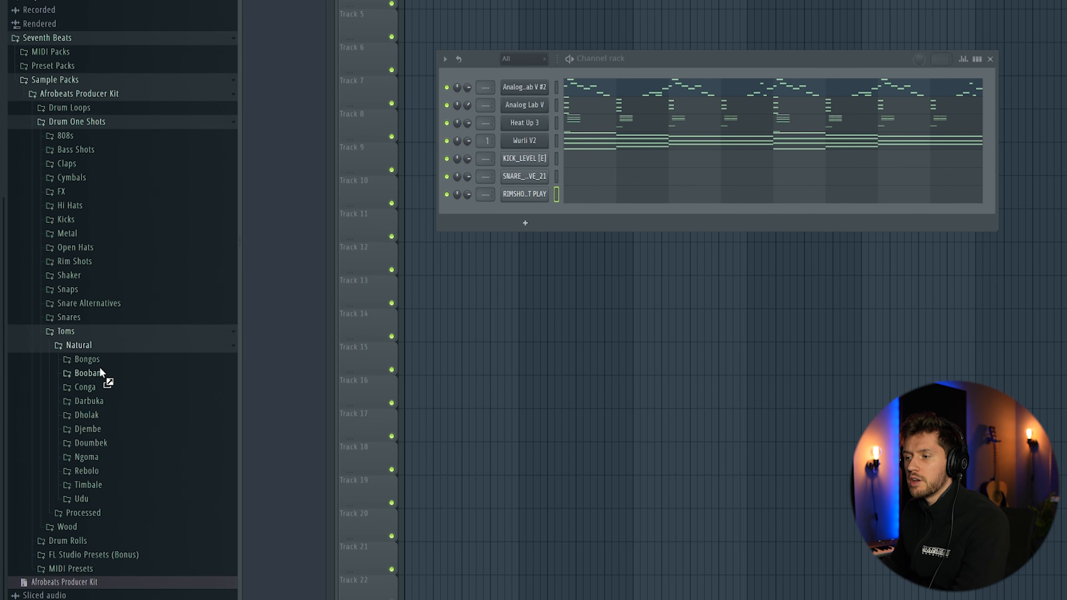
{"action": "left_click", "coordinate": [108, 429]}
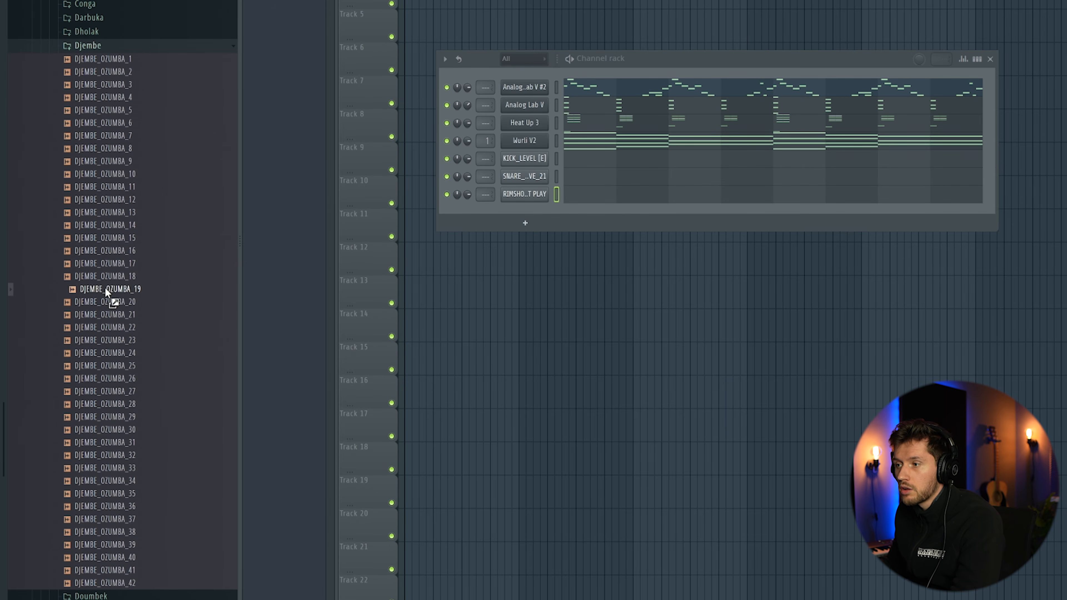
{"action": "left_click_drag", "start_coordinate": [273, 254], "coordinate": [536, 166]}
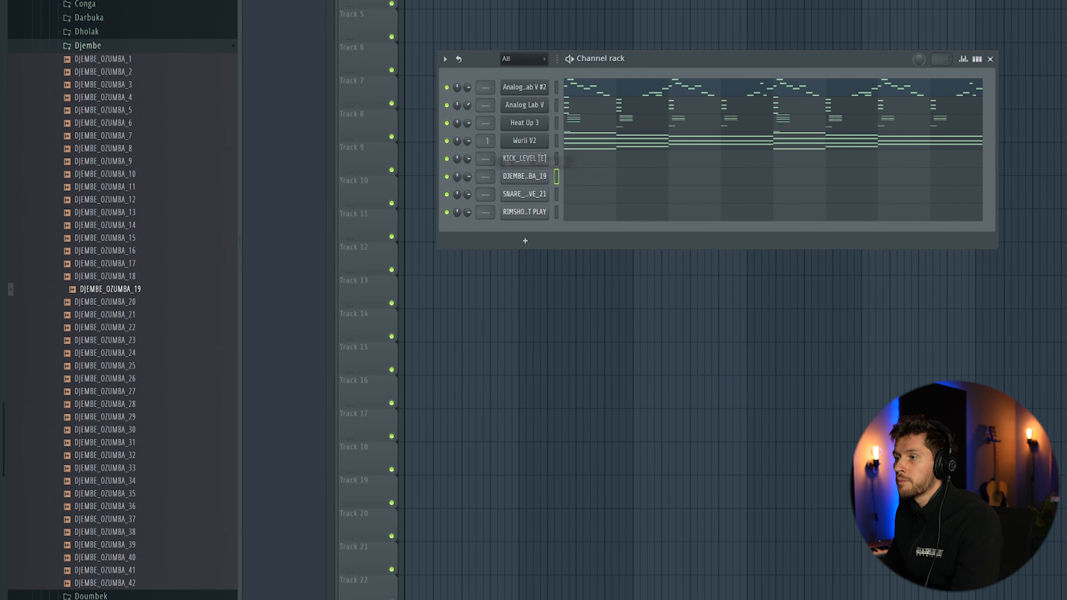
{"action": "left_click", "coordinate": [103, 476]}
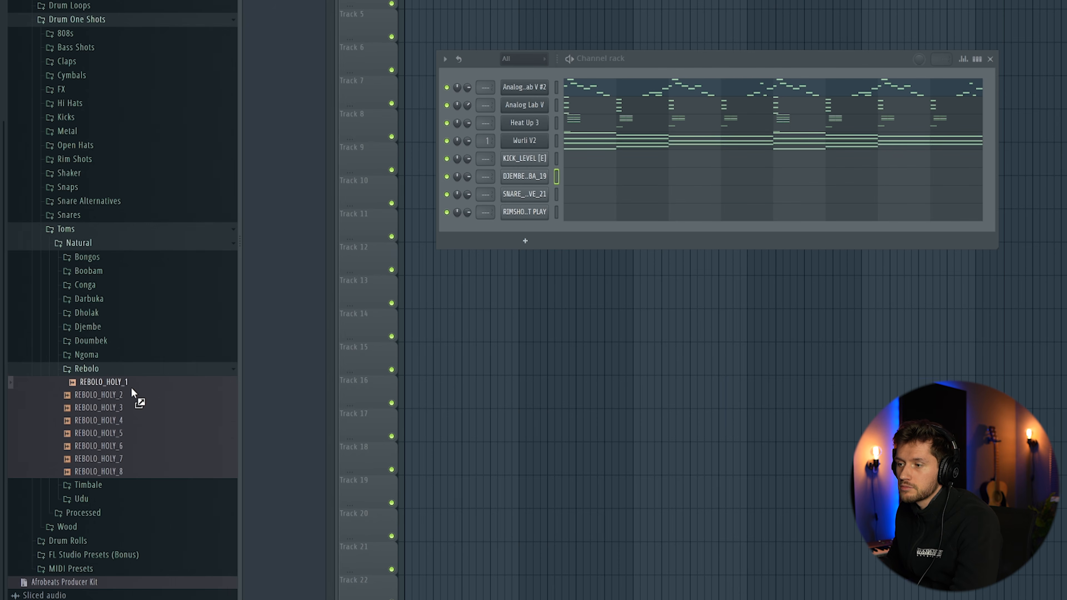
{"action": "left_click_drag", "start_coordinate": [126, 392], "coordinate": [525, 235]}
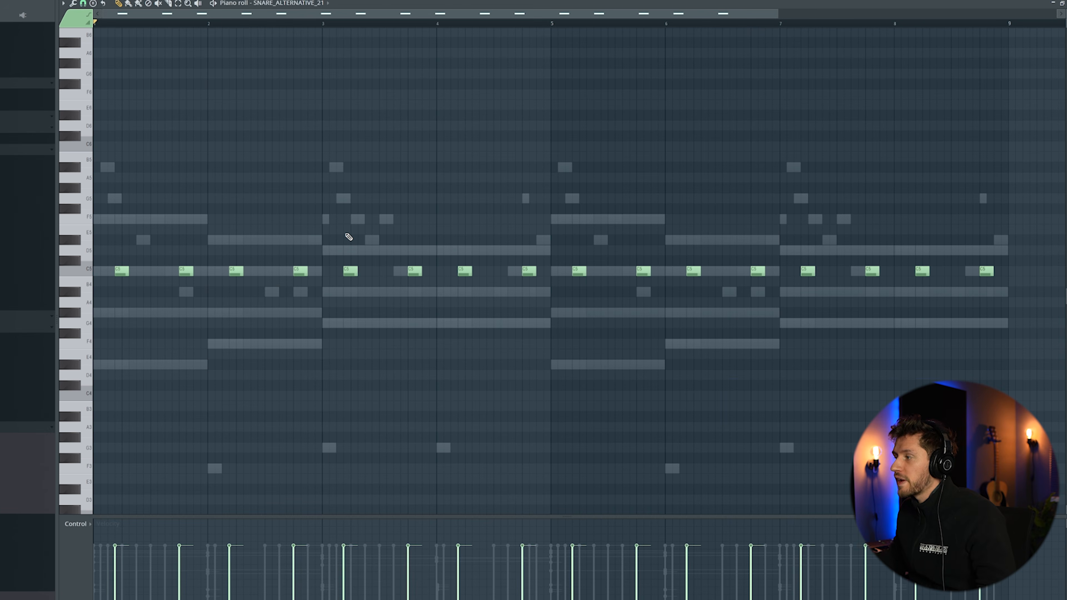
Listen to the snare pattern and place a C5 djembe hit in the second half of bars 1 and 2
{"action": "key", "text": "space"}
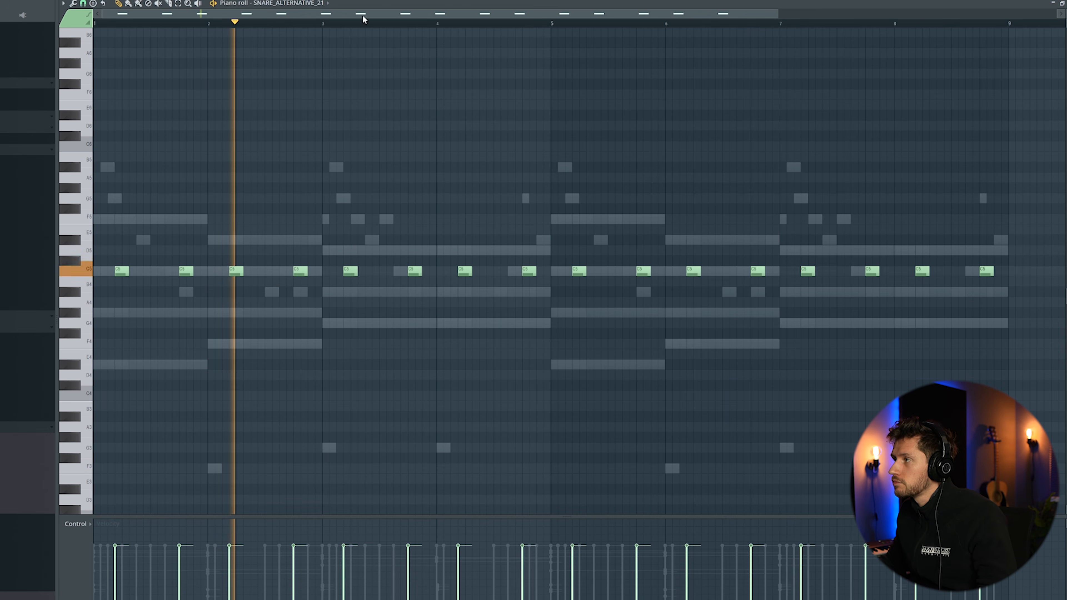
{"action": "key", "text": "F6"}
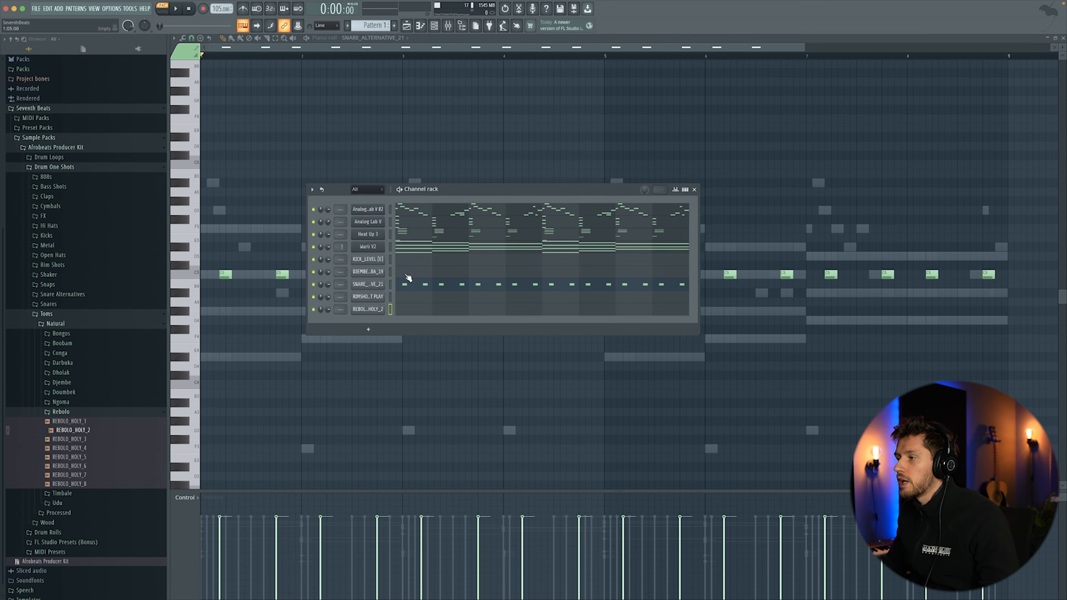
{"action": "left_click", "coordinate": [405, 275]}
{"action": "left_click", "coordinate": [263, 277]}
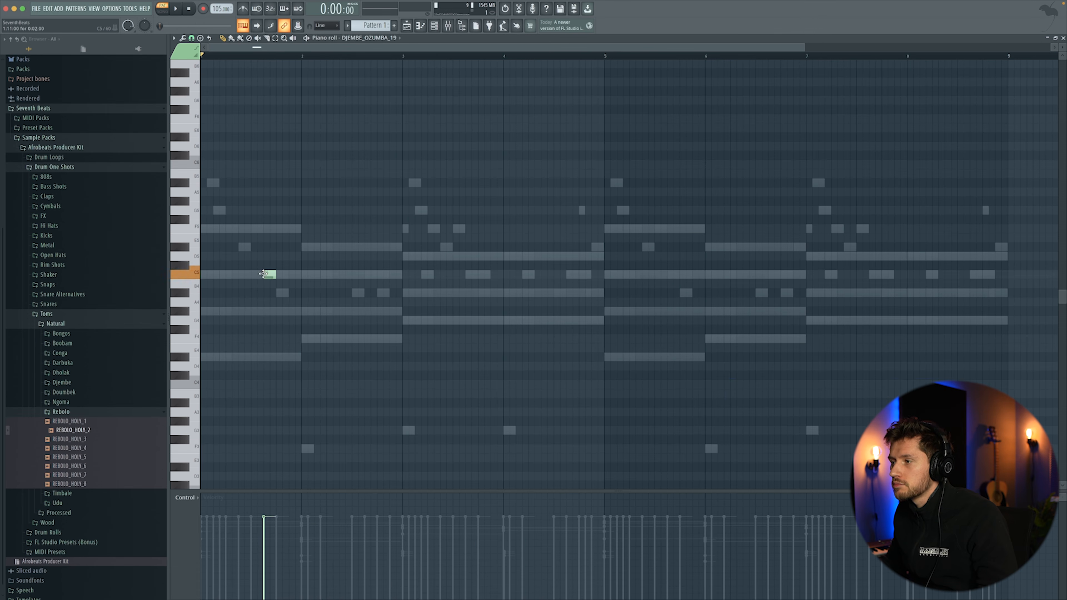
{"action": "key", "text": "space"}
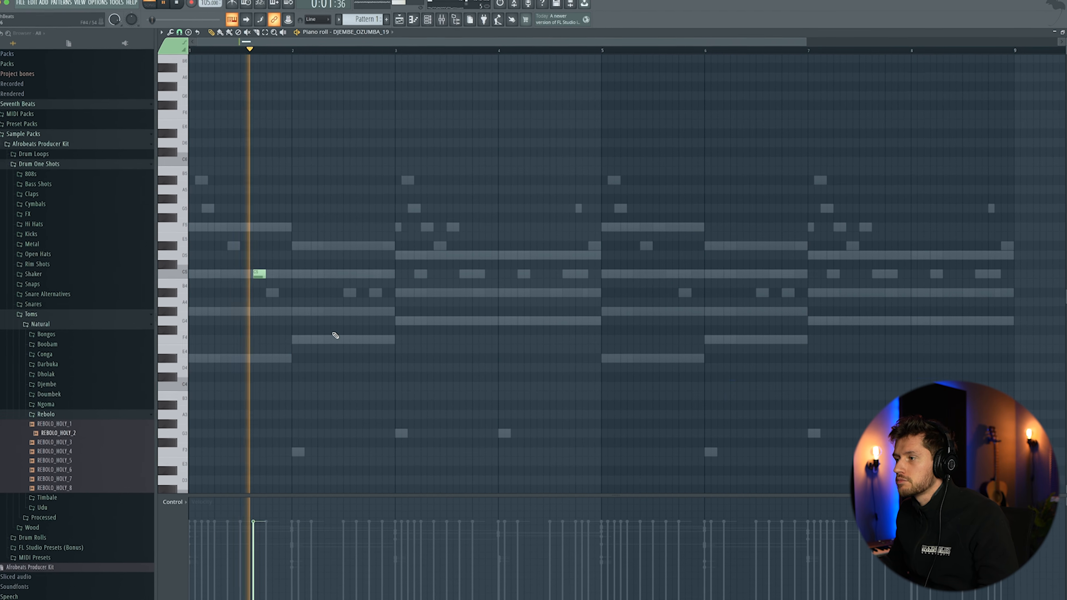
{"action": "left_click", "coordinate": [349, 273]}
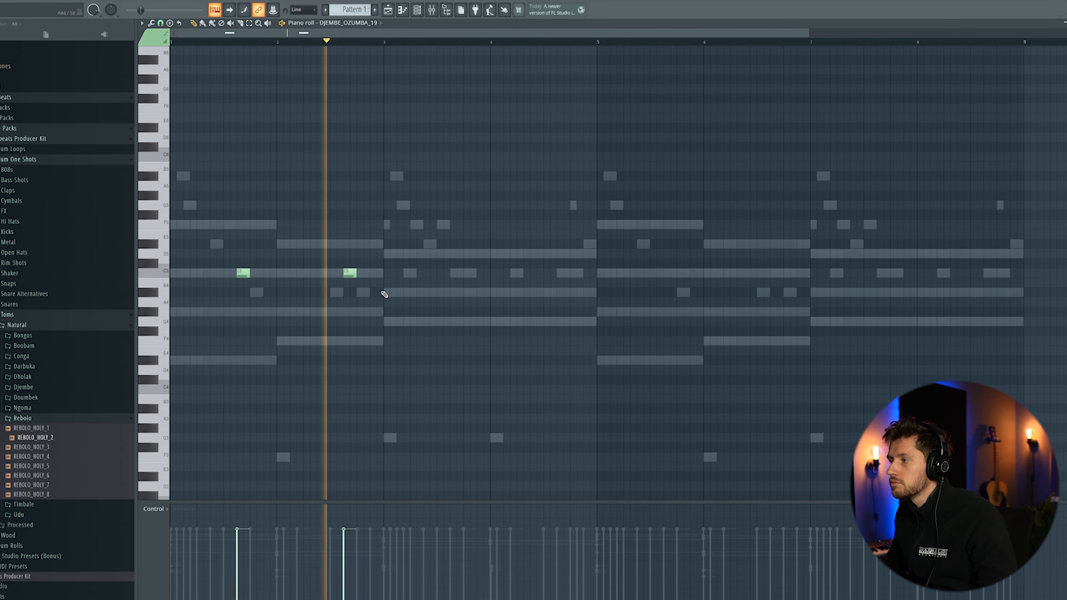
{"action": "key", "text": "space"}
Add a second C5 djembe hit on beat 3, repeat the pair through the remaining bars and play it
{"action": "key", "text": "space"}
{"action": "left_click", "coordinate": [325, 276]}
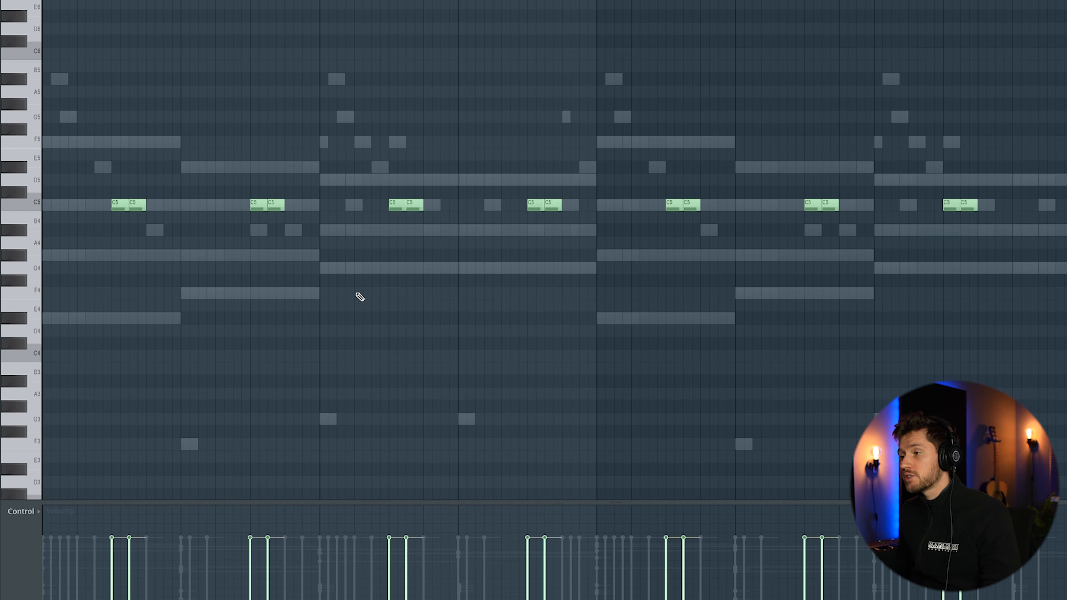
{"action": "key", "text": "space"}
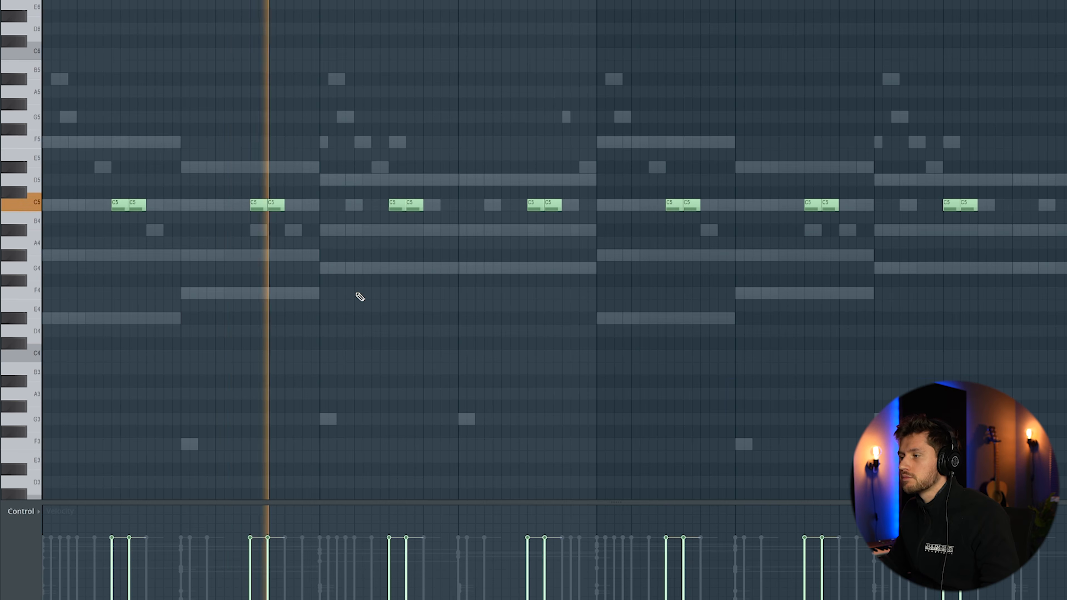
{"action": "key", "text": "space"}
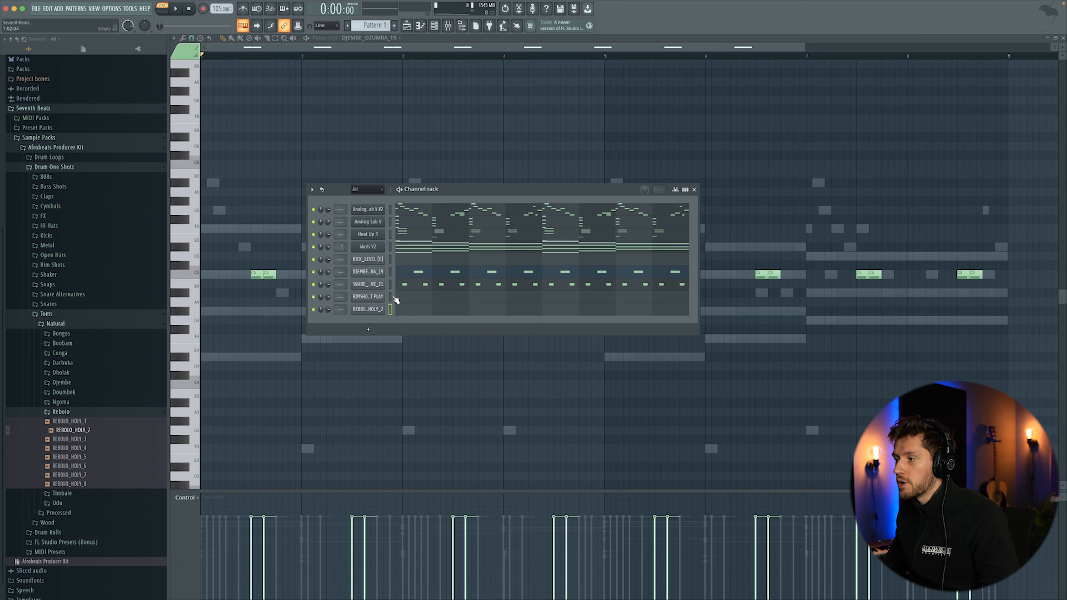
Place a C5 RIMSHOT_DONT PLAY hit on the fourth sixteenth of bars 1 to 4, play it and duplicate it over bars 5 to 8
{"action": "left_click", "coordinate": [414, 301]}
{"action": "left_click", "coordinate": [225, 274]}
{"action": "left_click", "coordinate": [326, 275]}
{"action": "left_click", "coordinate": [428, 274]}
{"action": "key", "text": "space"}
{"action": "left_click", "coordinate": [527, 275]}
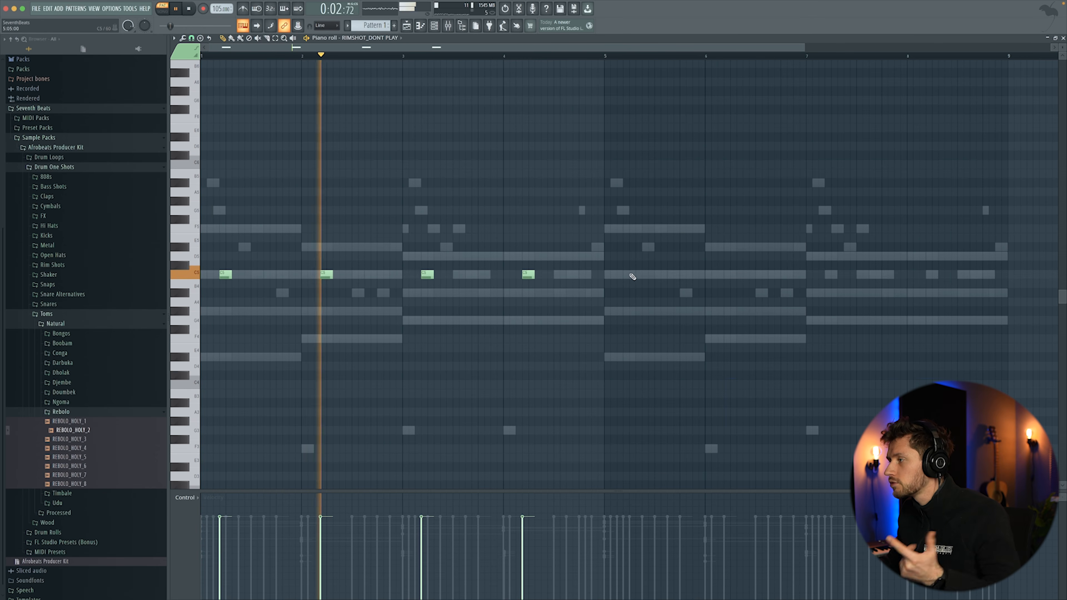
{"action": "key", "text": "space"}
{"action": "key", "text": "ctrl+b"}
Program REBOLO_HOLY_2 with a C5 hit and a shorter, quieter one in bars 1, 3, 5 and 7, and play it
{"action": "key", "text": "F6"}
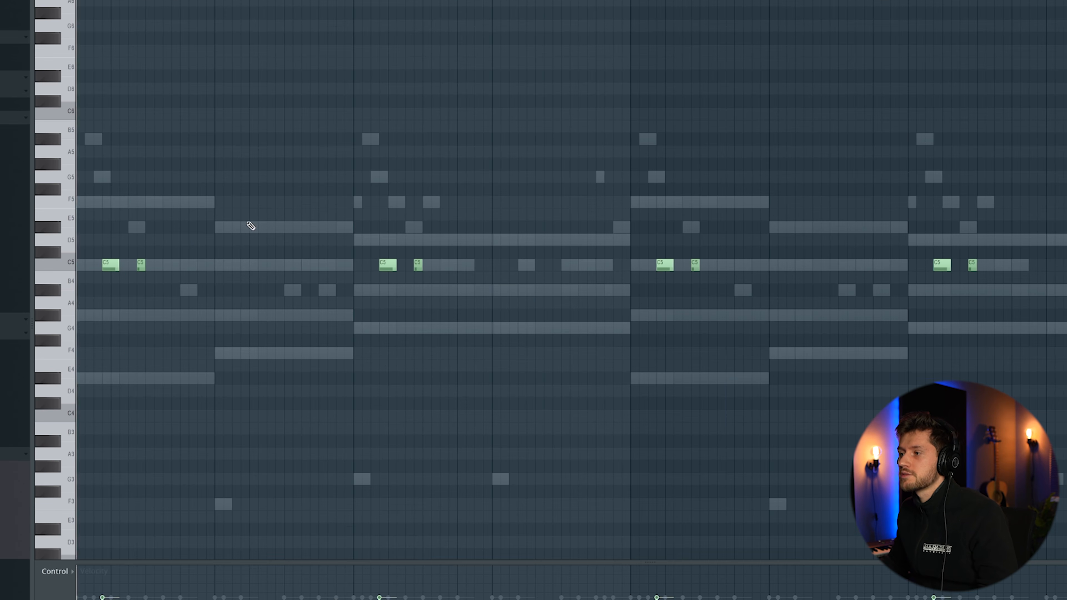
{"action": "key", "text": "space"}
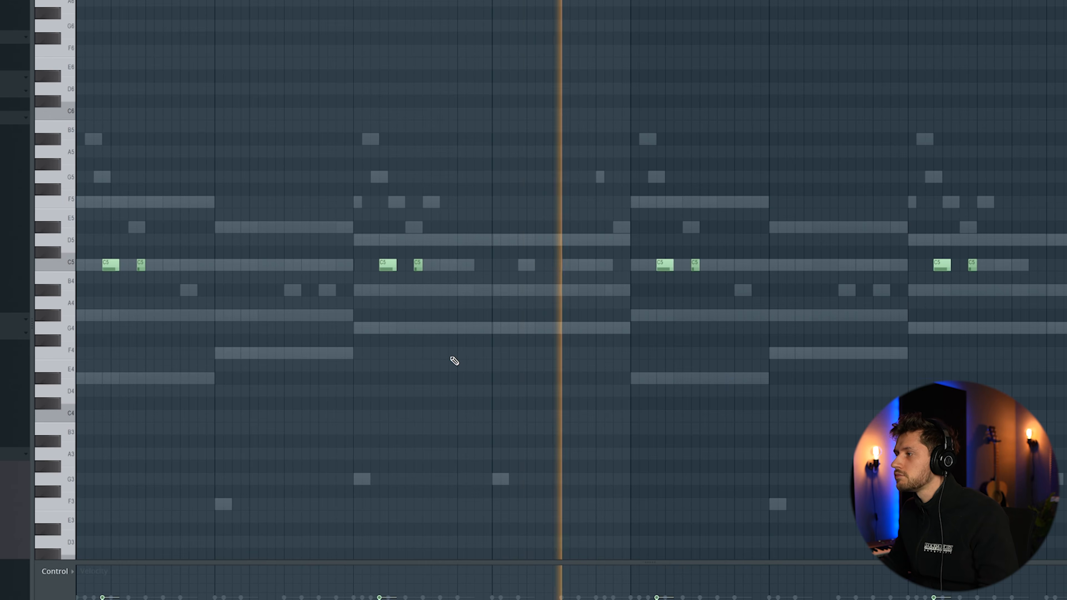
{"action": "key", "text": "space"}
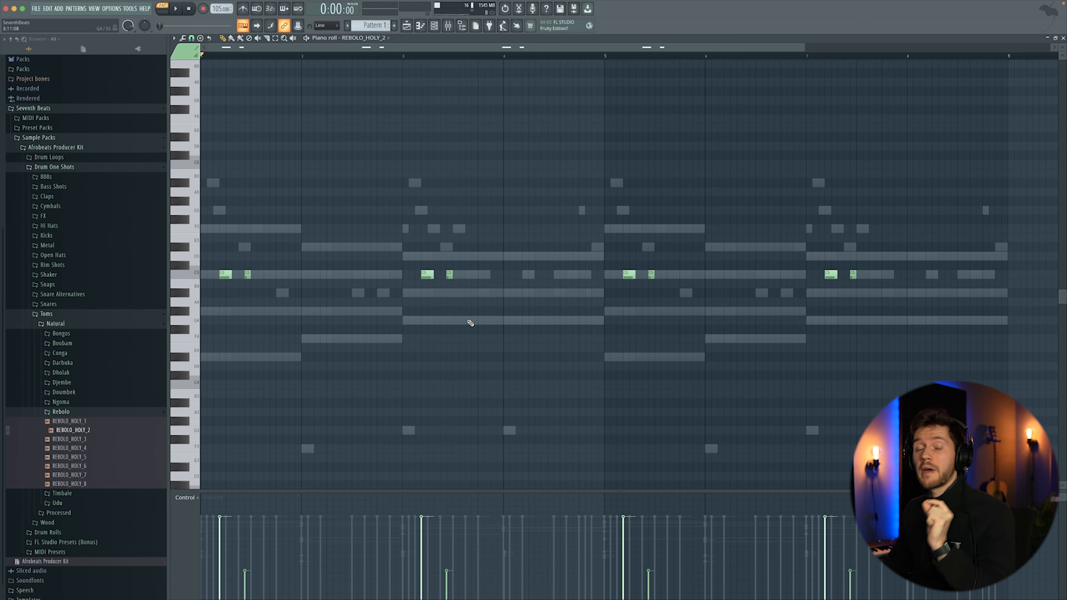
Place C5 kick hits at the start of bars 1 to 4 plus a pickup at the end of bar 2, checking by playback
{"action": "left_click", "coordinate": [434, 26]}
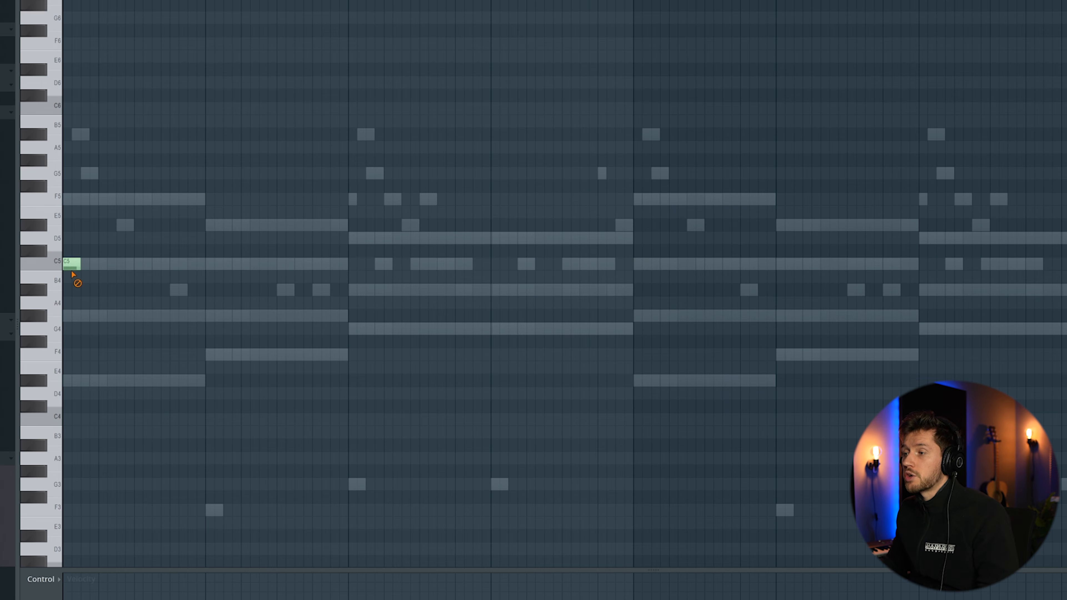
{"action": "right_click", "coordinate": [74, 268]}
{"action": "left_click", "coordinate": [77, 266]}
{"action": "left_click", "coordinate": [213, 266]}
{"action": "key", "text": "space"}
{"action": "left_click", "coordinate": [347, 264]}
{"action": "left_click", "coordinate": [326, 266]}
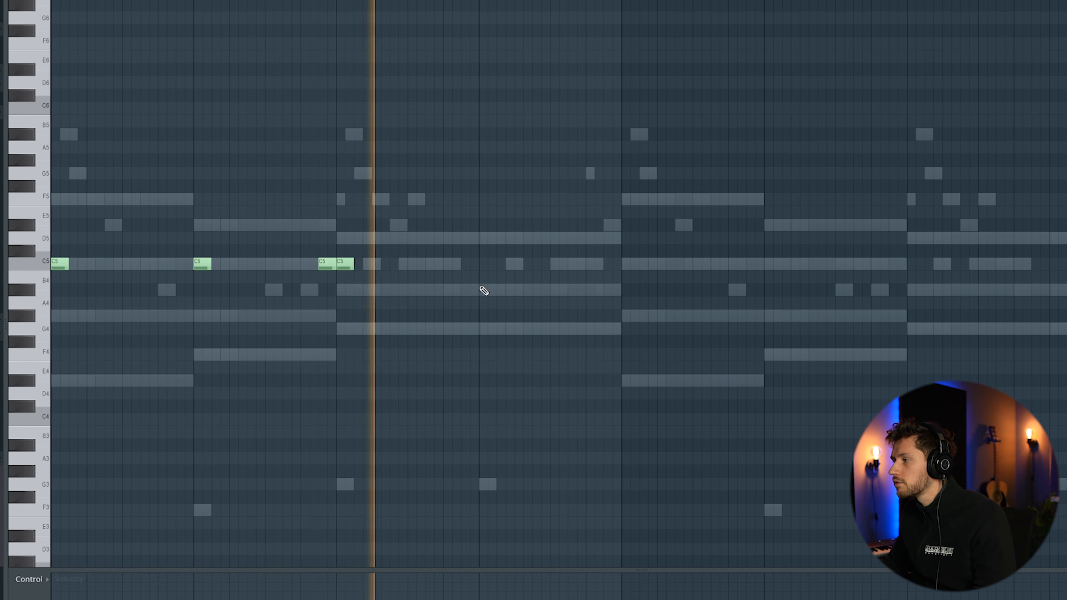
{"action": "left_click", "coordinate": [486, 265]}
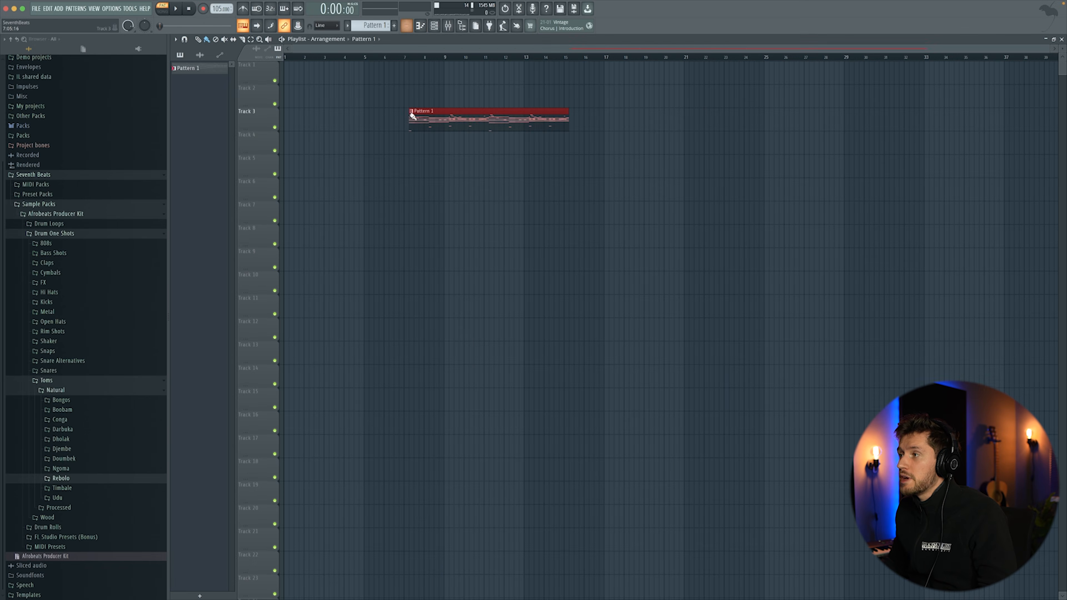
Move the Pattern 1 clip to the start of Track 1 and add SHAKERLOOP_PAMI on Track 5, spanning eight bars
{"action": "left_click_drag", "start_coordinate": [462, 121], "coordinate": [312, 65]}
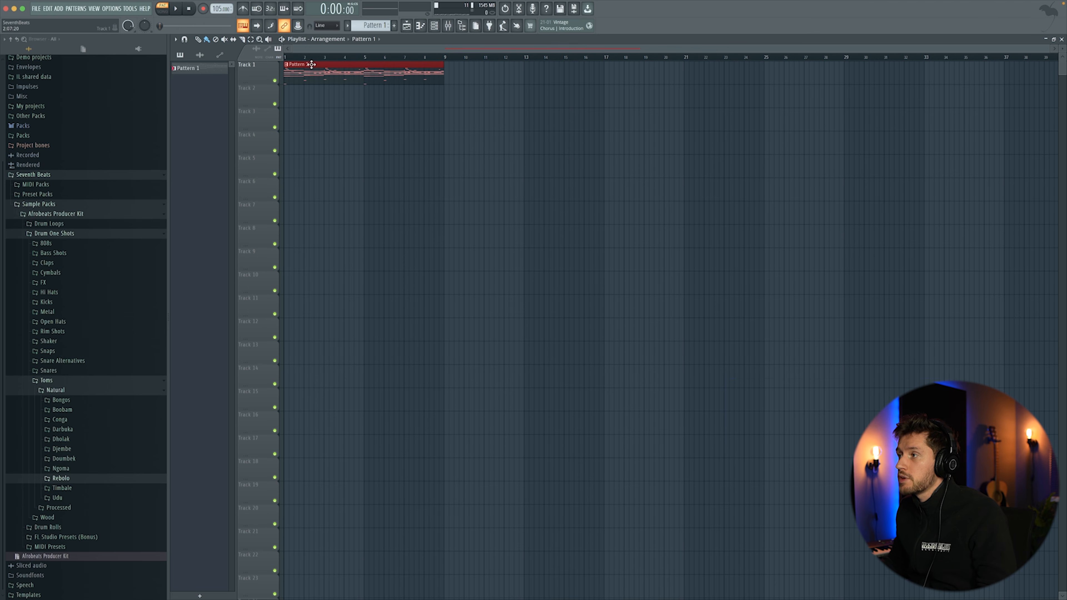
{"action": "left_click", "coordinate": [59, 380]}
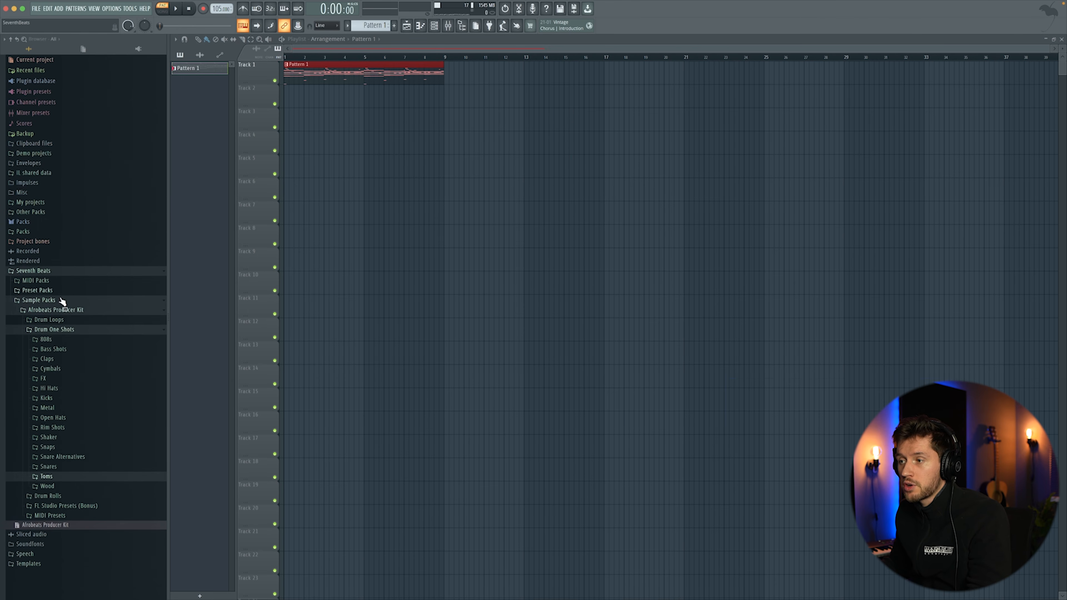
{"action": "left_click", "coordinate": [61, 320]}
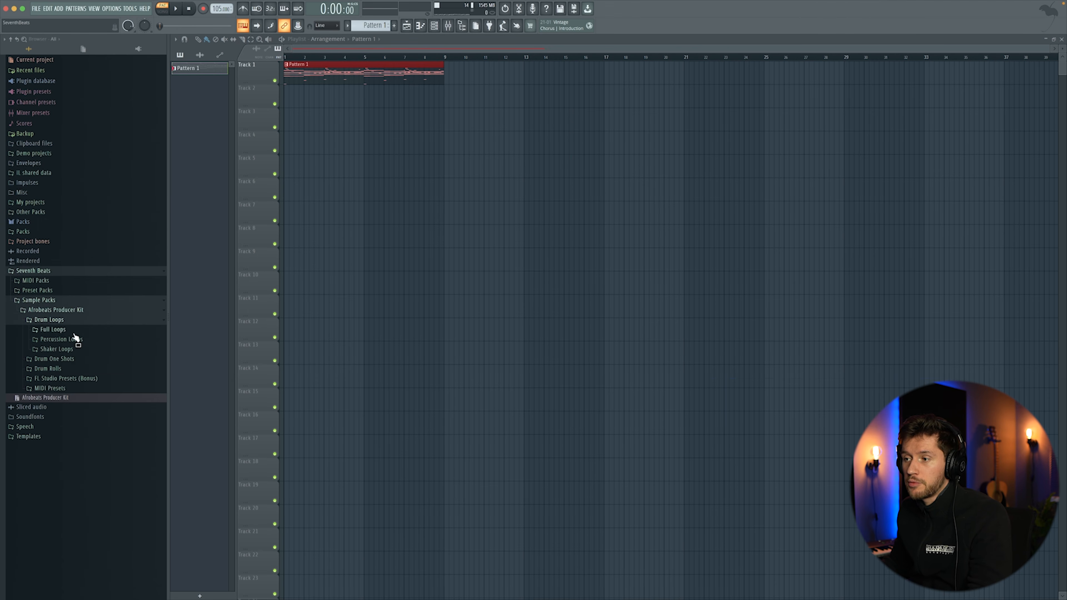
{"action": "left_click", "coordinate": [56, 349]}
{"action": "left_click_drag", "start_coordinate": [60, 465], "coordinate": [327, 156]}
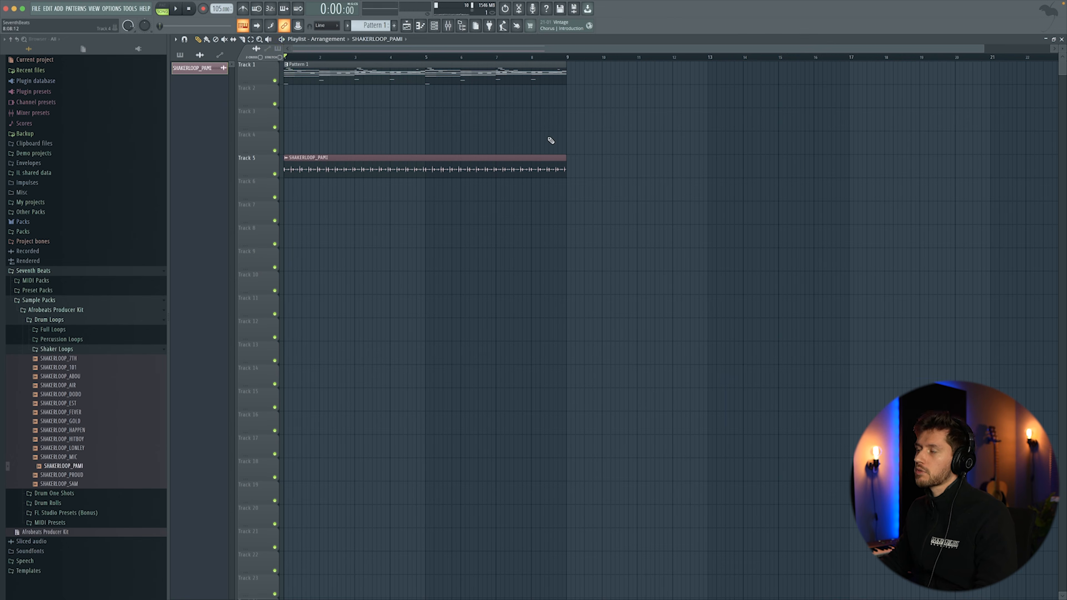
Play the arrangement with the shaker loop and filter the channel rack to Unsorted channels
{"action": "key", "text": "space"}
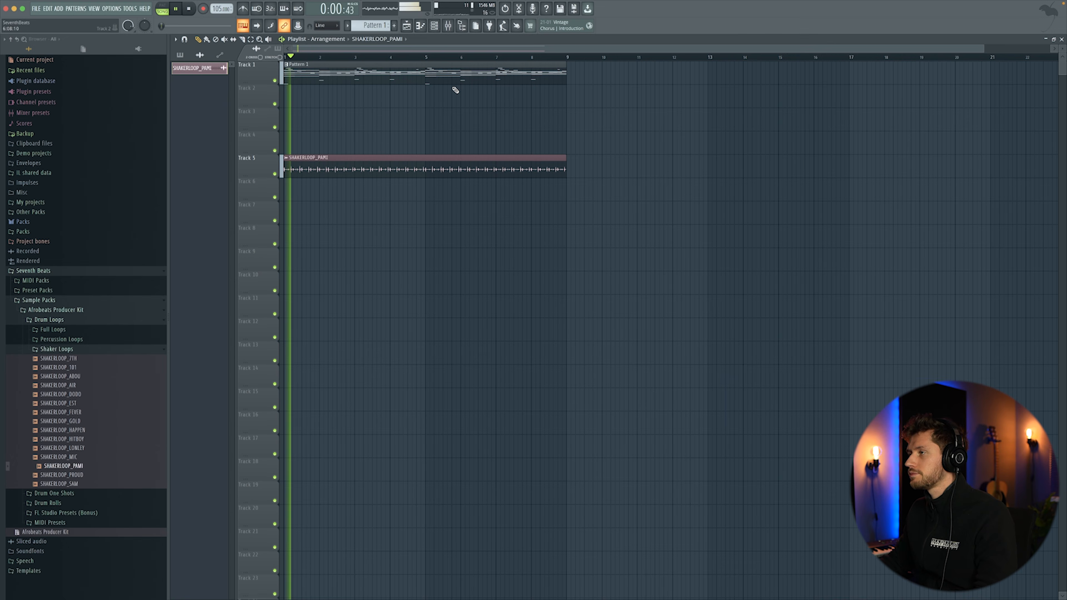
{"action": "left_click", "coordinate": [434, 26]}
{"action": "left_click", "coordinate": [367, 189]}
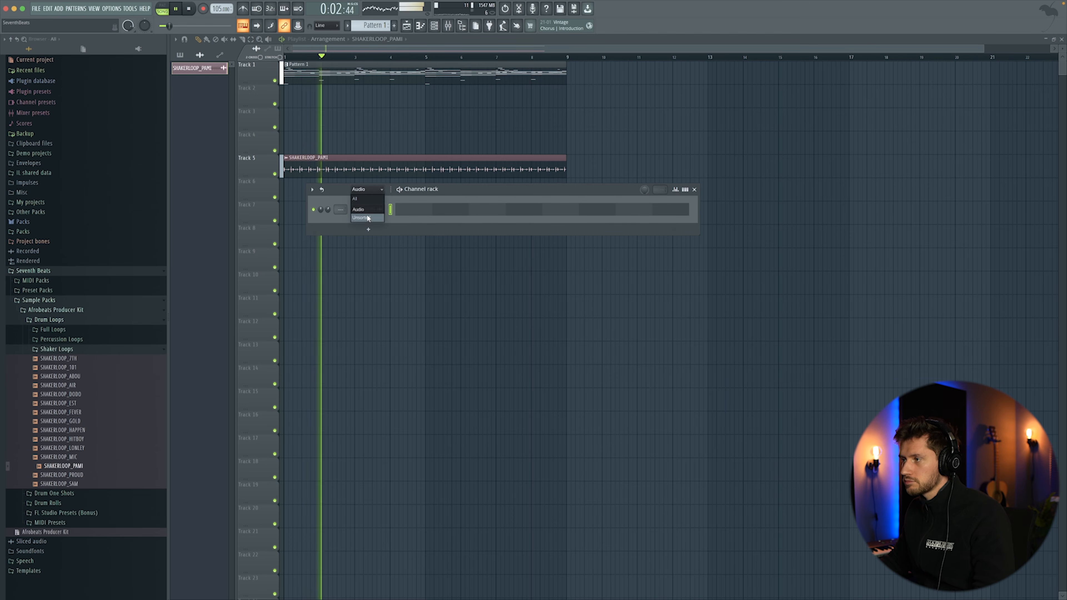
{"action": "left_click", "coordinate": [364, 198]}
{"action": "left_click_drag", "start_coordinate": [447, 189], "coordinate": [431, 202]}
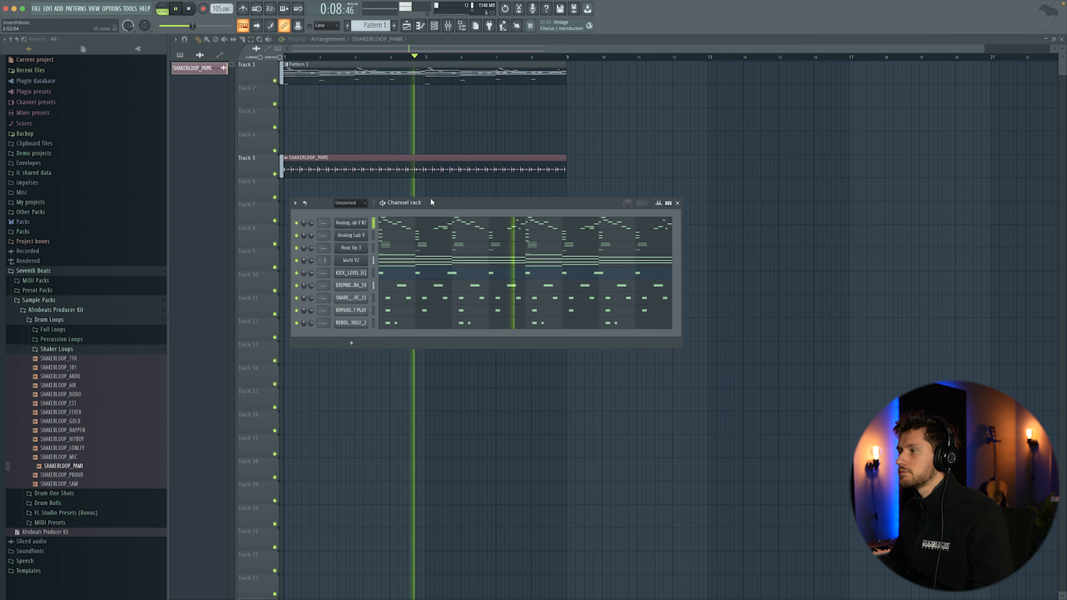
Add a one-shot from the kit's Shaker folder and program paired C5 hits on the second half of every beat
{"action": "left_click", "coordinate": [75, 330]}
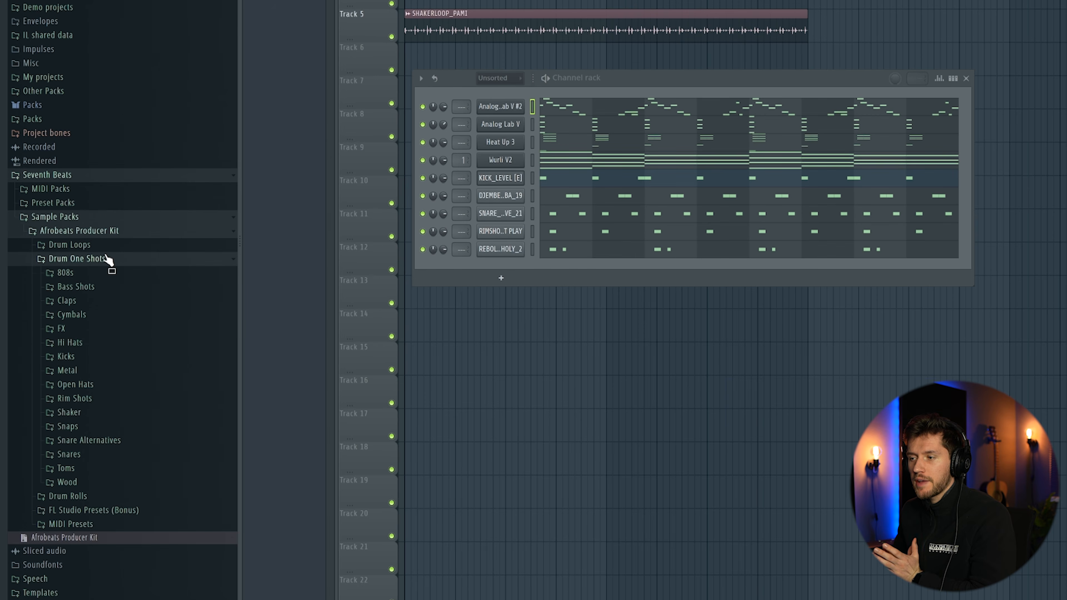
{"action": "left_click", "coordinate": [69, 413]}
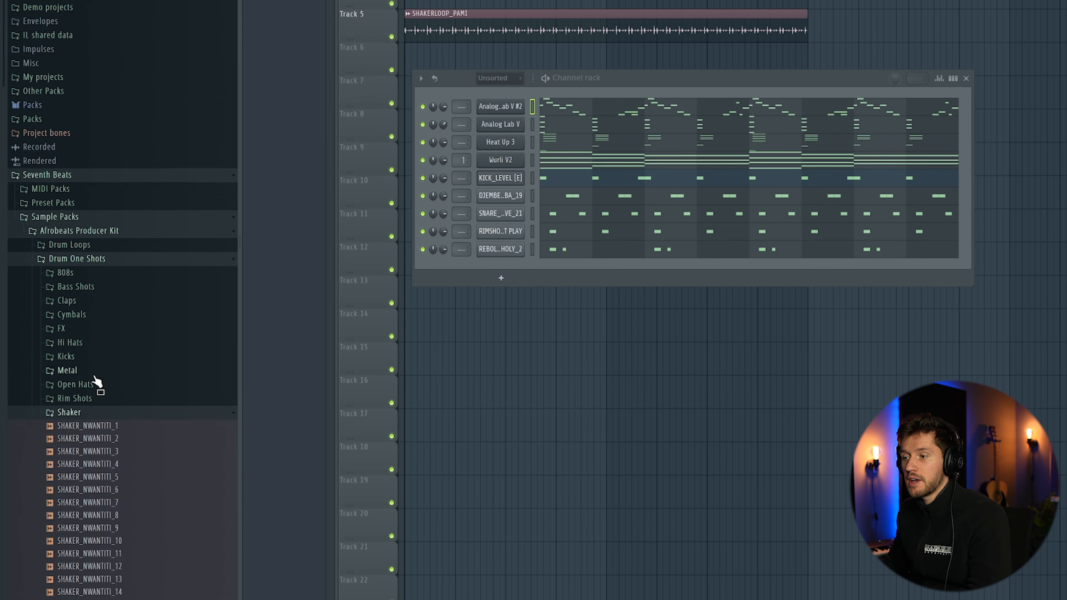
{"action": "scroll", "coordinate": [108, 433], "scroll_direction": "down", "scroll_amount": 4}
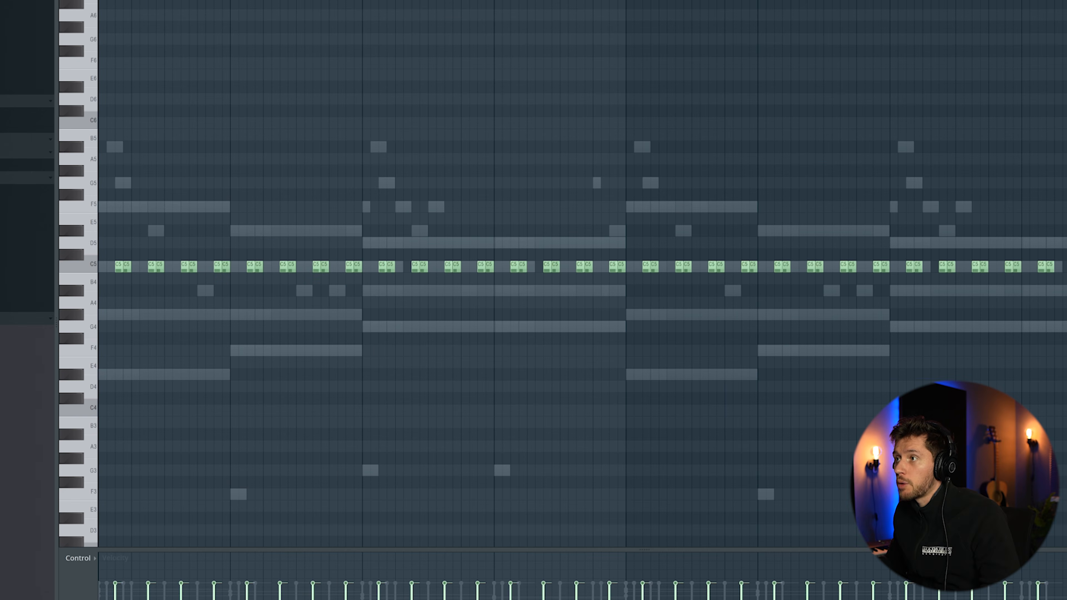
Play the pattern and lower the volume of the SHAKER one-shot channel in the channel rack
{"action": "key", "text": "space"}
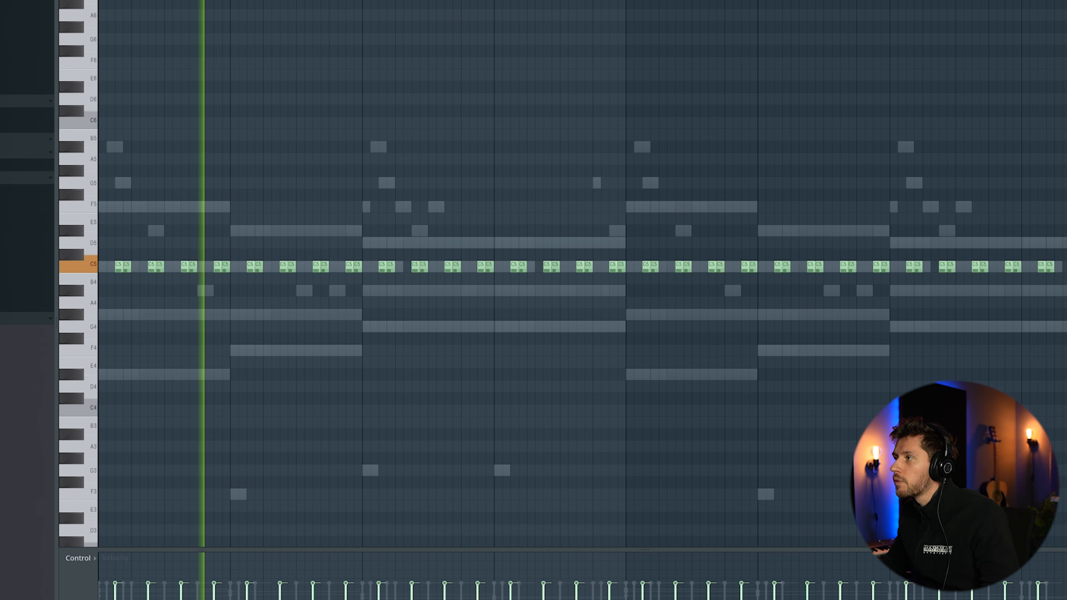
{"action": "key", "text": "F7"}
{"action": "key", "text": "F6"}
{"action": "key", "text": "F6"}
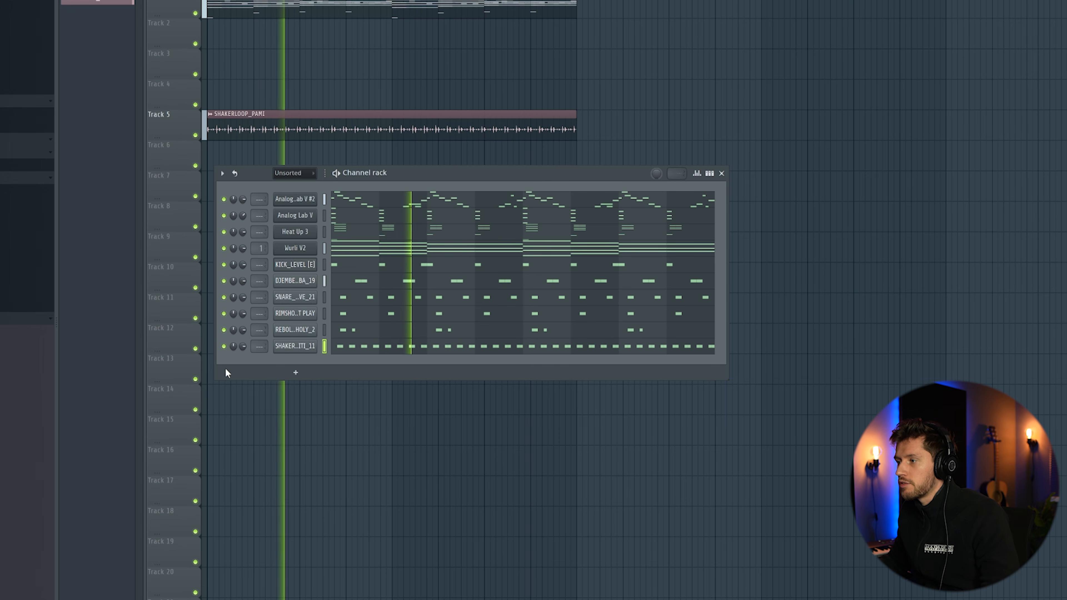
{"action": "left_click_drag", "start_coordinate": [242, 347], "coordinate": [243, 364]}
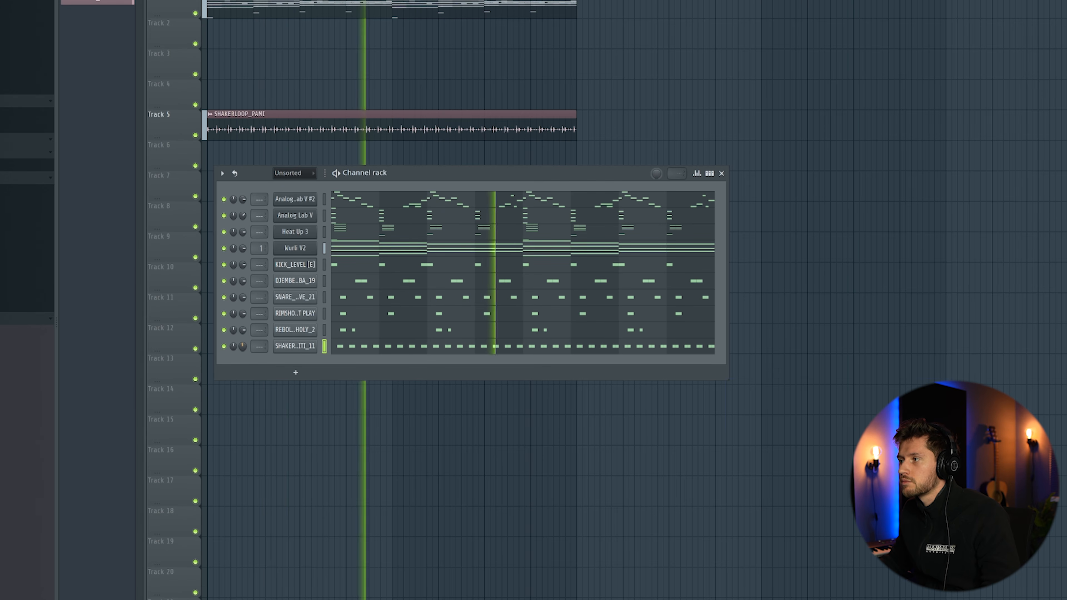
{"action": "key", "text": "space"}
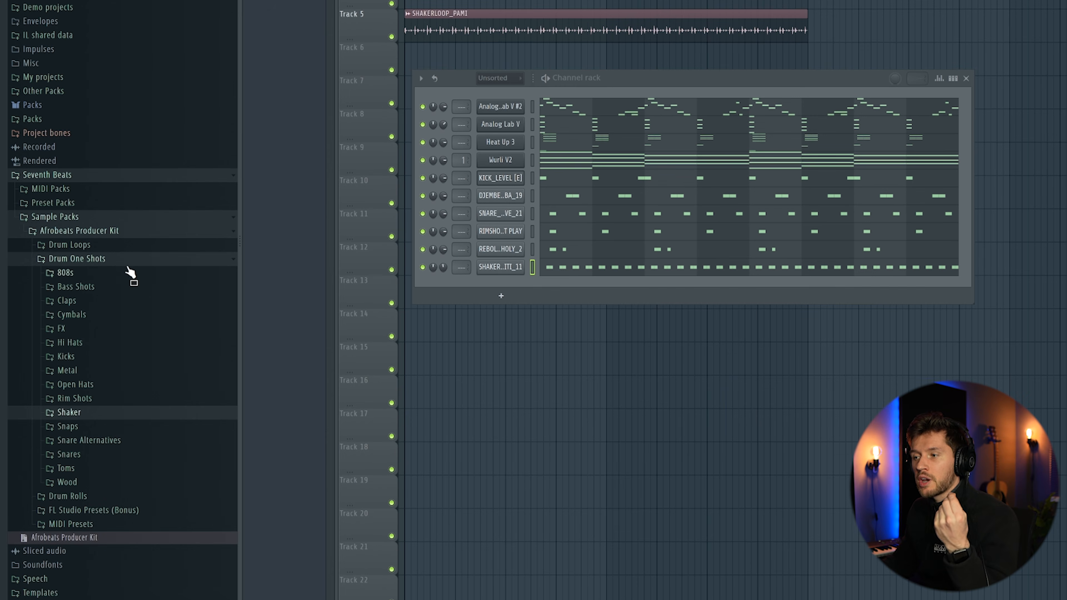
Add IMPACT_LEE from the kit's FX Impacts folder as a channel, place one C5 hit at the start of bar 1, and play it
{"action": "left_click", "coordinate": [71, 330]}
{"action": "left_click", "coordinate": [96, 355]}
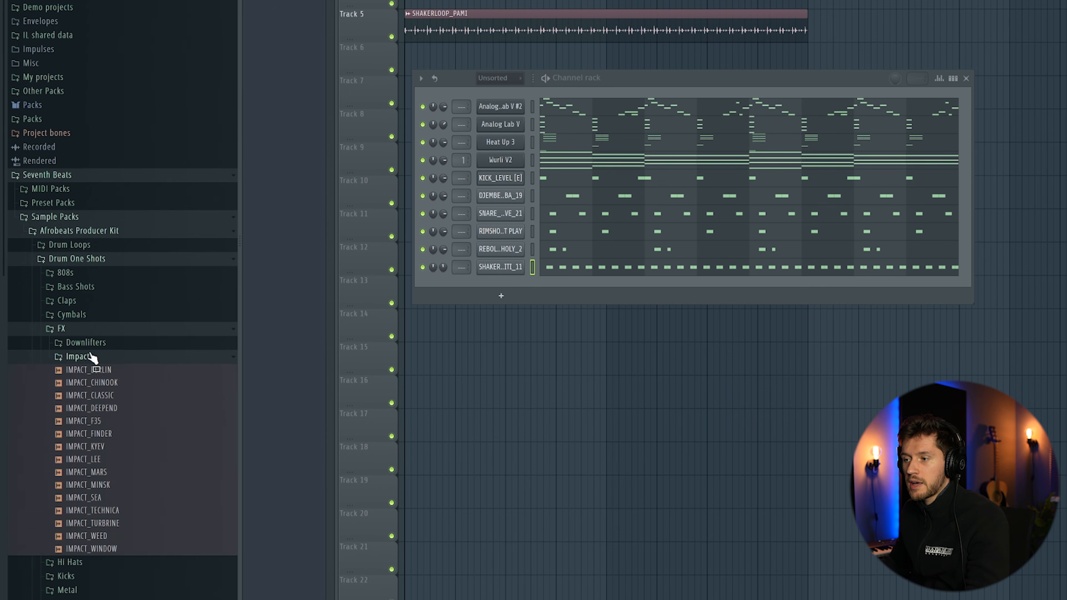
{"action": "scroll", "coordinate": [136, 435], "scroll_direction": "down", "scroll_amount": 4}
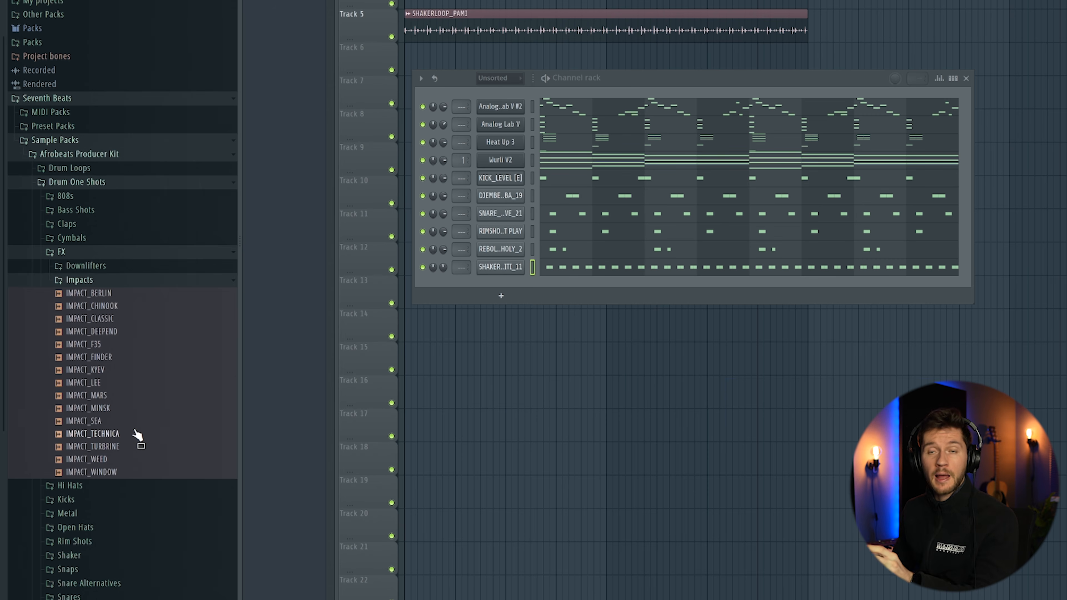
{"action": "left_click", "coordinate": [94, 358]}
{"action": "left_click", "coordinate": [119, 373]}
{"action": "left_click", "coordinate": [119, 378]}
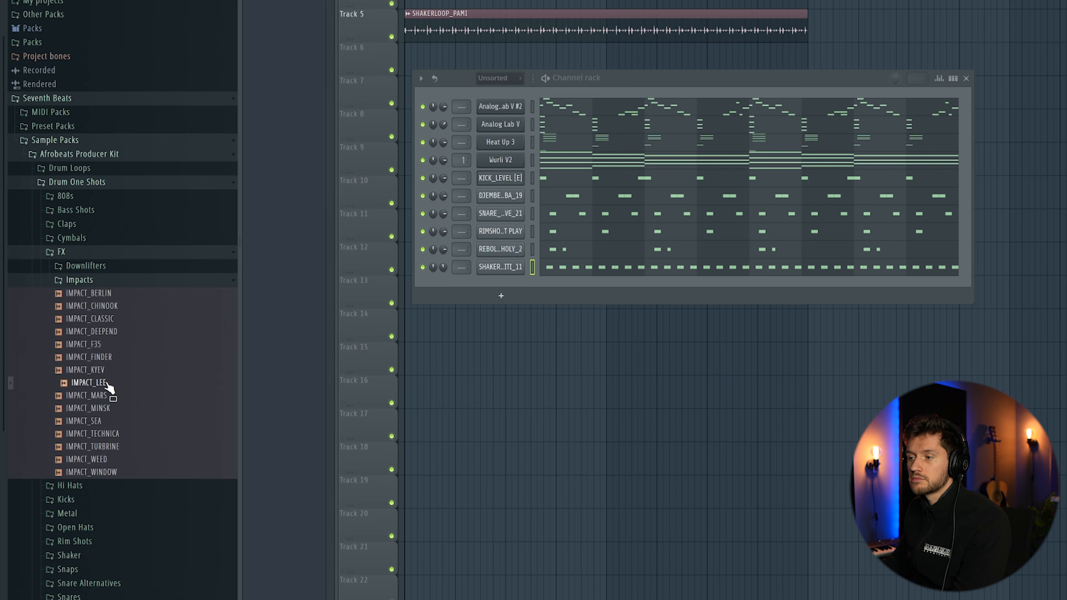
{"action": "left_click_drag", "start_coordinate": [98, 386], "coordinate": [482, 290]}
{"action": "left_click", "coordinate": [624, 289]}
{"action": "left_click", "coordinate": [294, 180]}
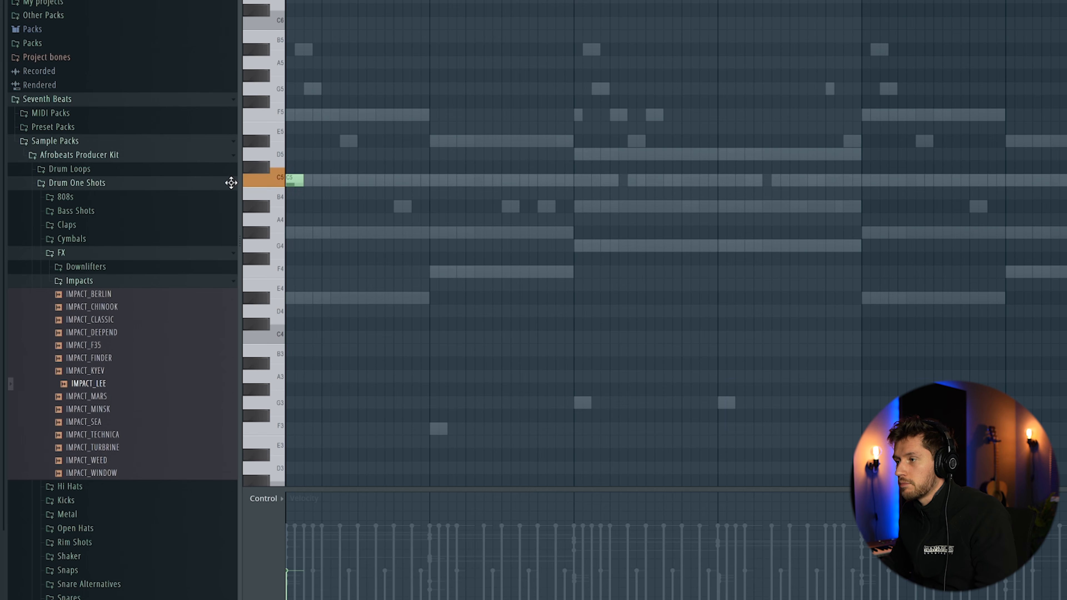
{"action": "key", "text": "space"}
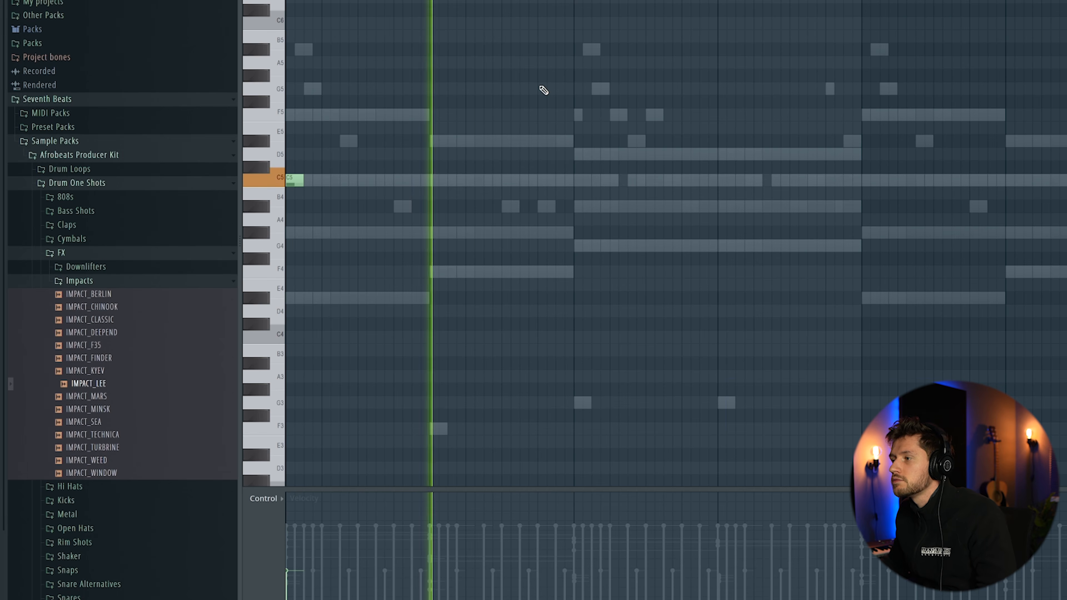
{"action": "key", "text": "F6"}
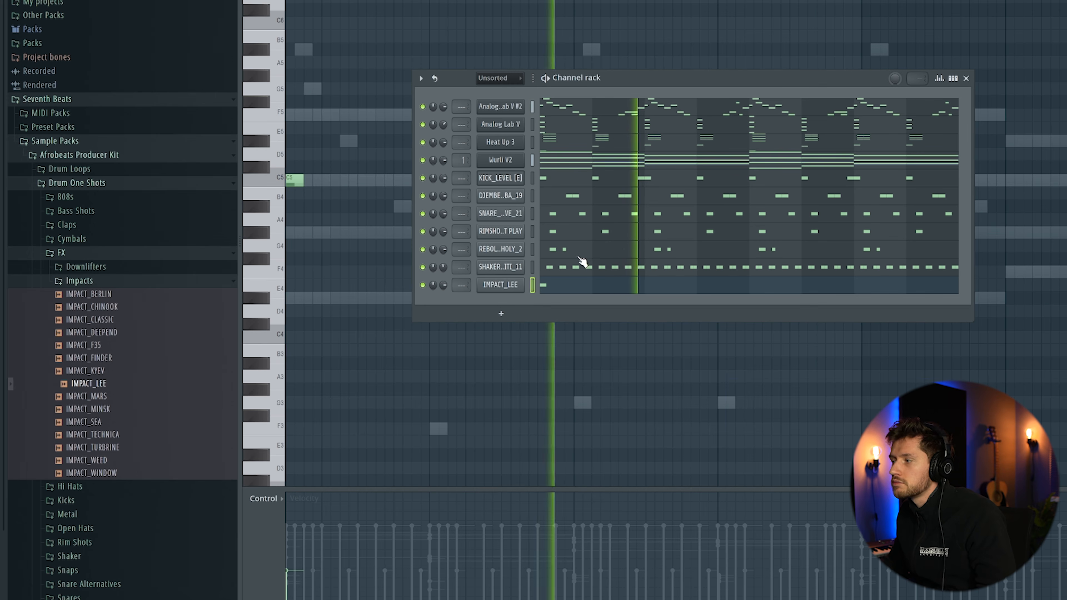
Add TOM_HIGH_PROCESSED_18 from the kit's processed high toms to the channel rack below the impact
{"action": "left_click", "coordinate": [108, 281]}
{"action": "left_click", "coordinate": [105, 328]}
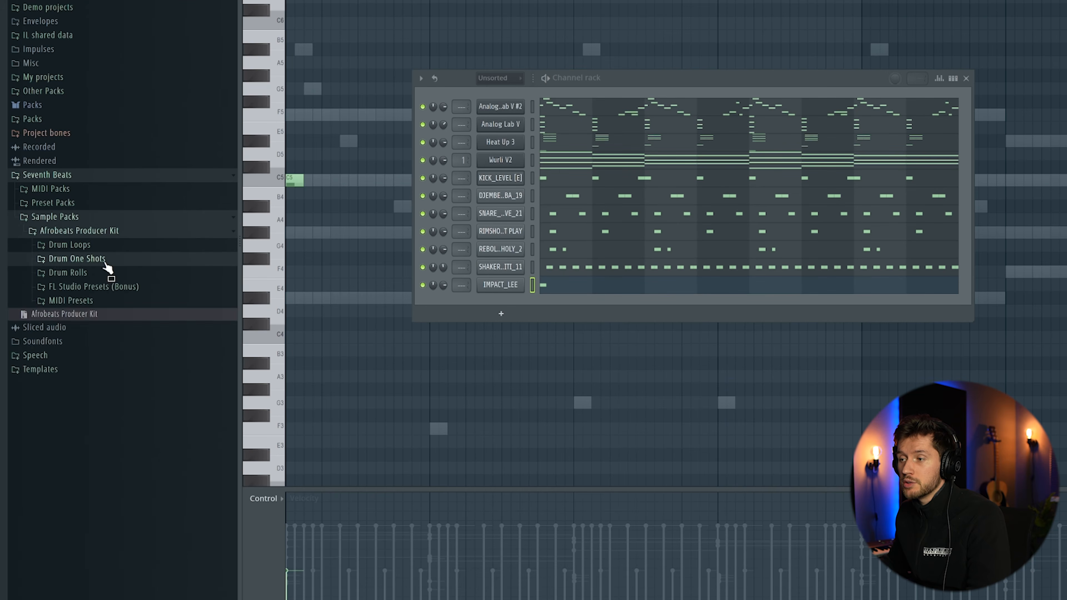
{"action": "left_click", "coordinate": [78, 471]}
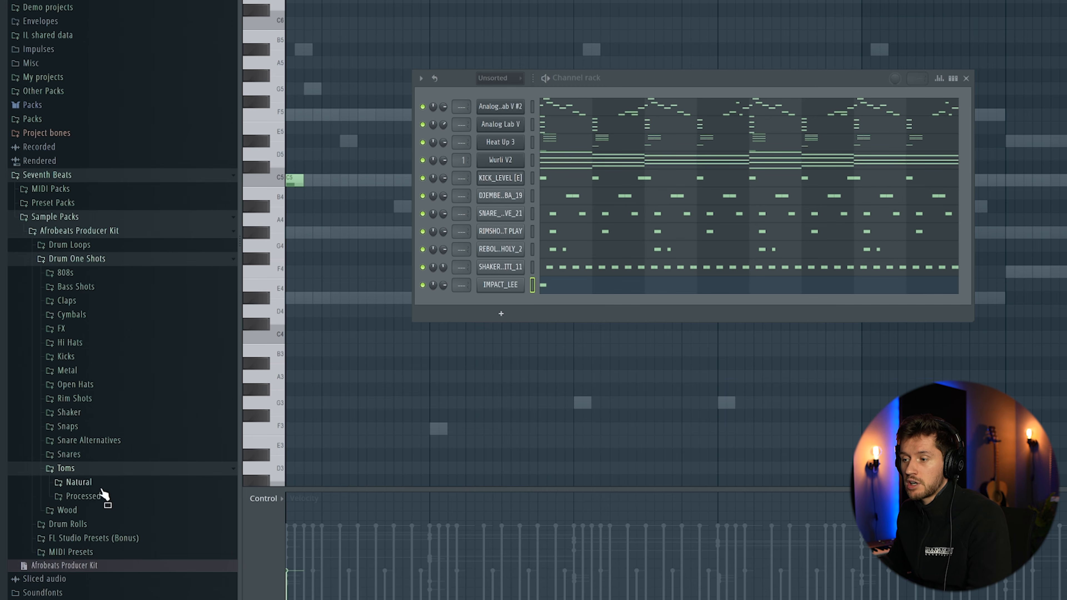
{"action": "left_click", "coordinate": [89, 499]}
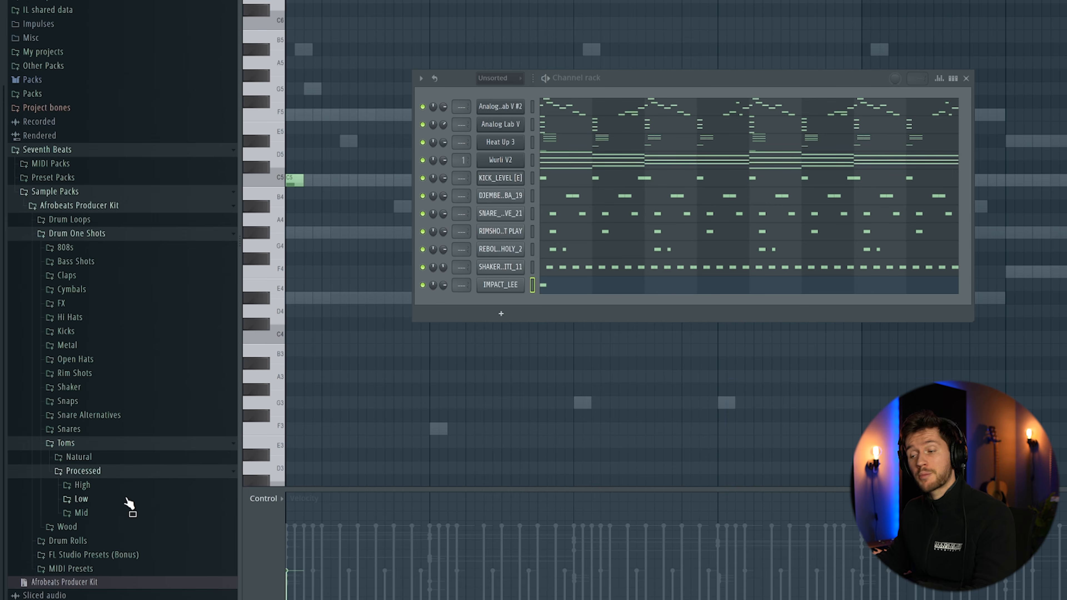
{"action": "left_click", "coordinate": [124, 487]}
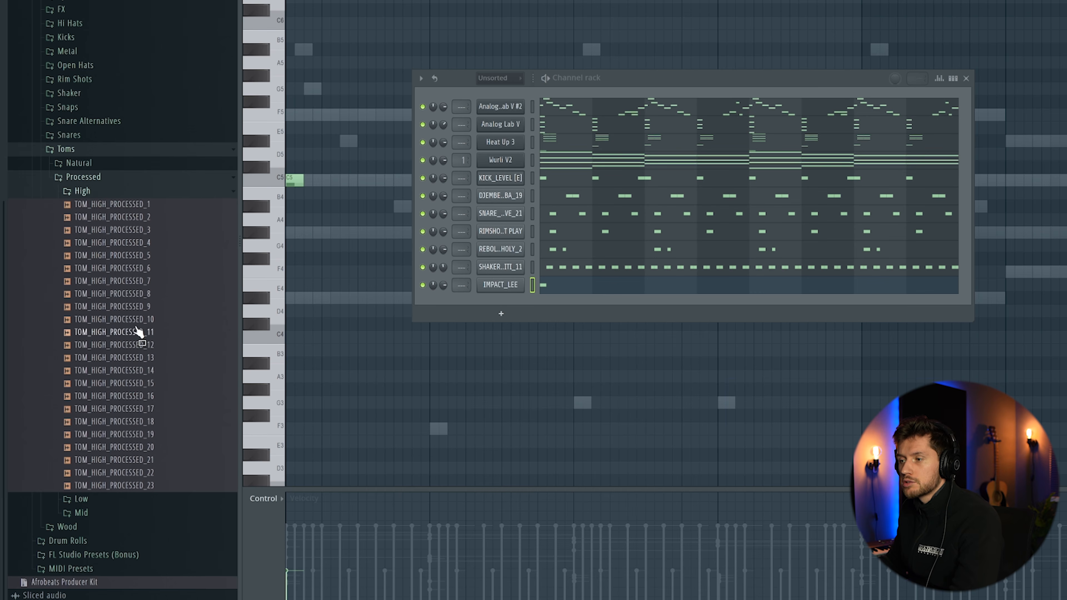
{"action": "left_click", "coordinate": [126, 410]}
{"action": "left_click_drag", "start_coordinate": [126, 421], "coordinate": [533, 300]}
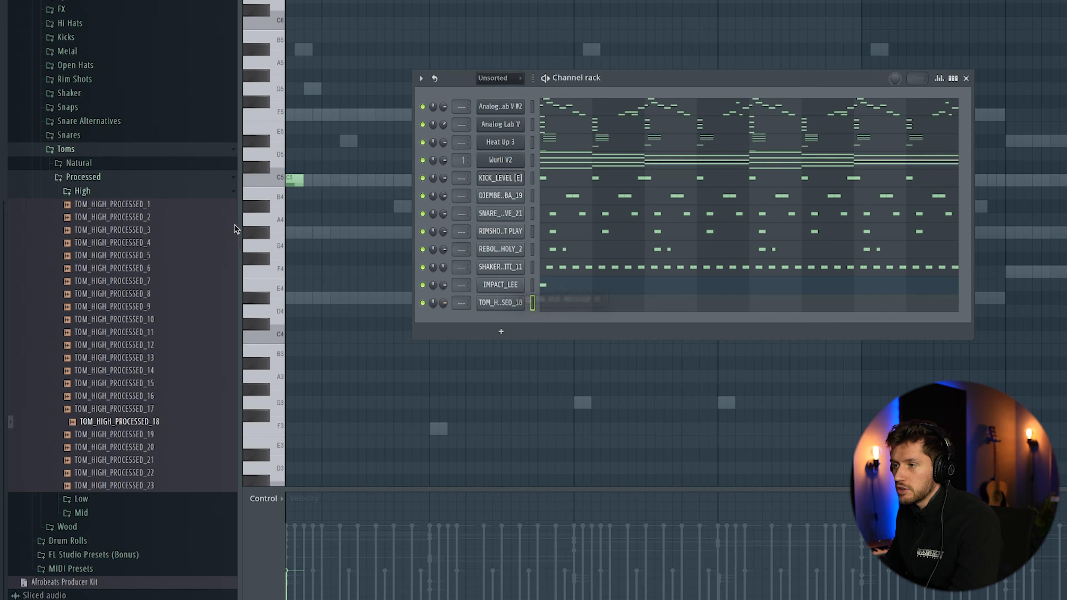
Add TOM_LOW_PROCESSED_7 from the processed low toms to the channel rack
{"action": "left_click", "coordinate": [113, 192]}
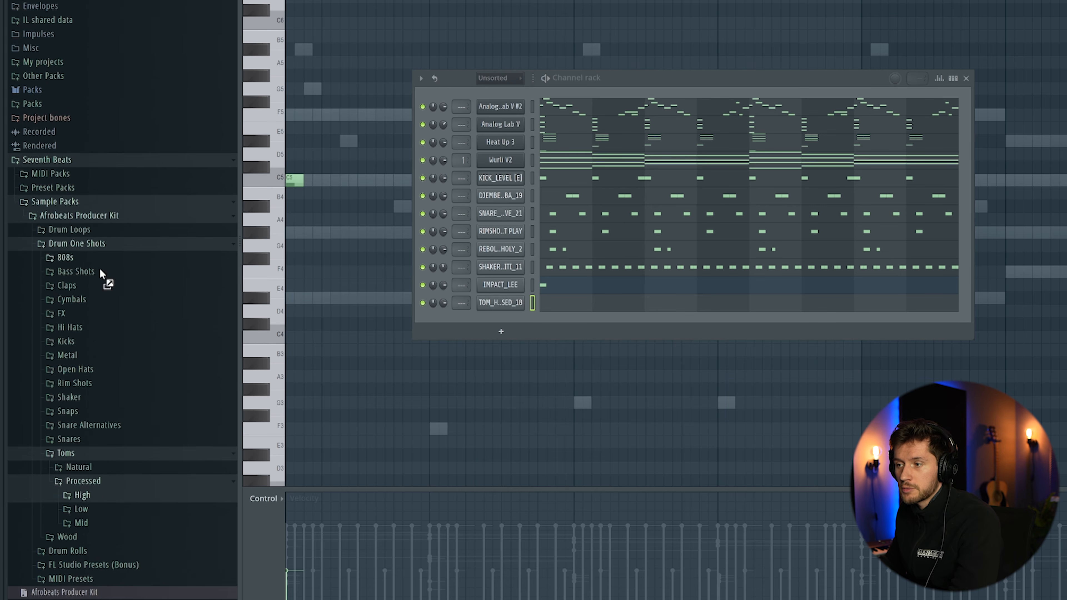
{"action": "left_click", "coordinate": [90, 510]}
{"action": "left_click", "coordinate": [148, 388]}
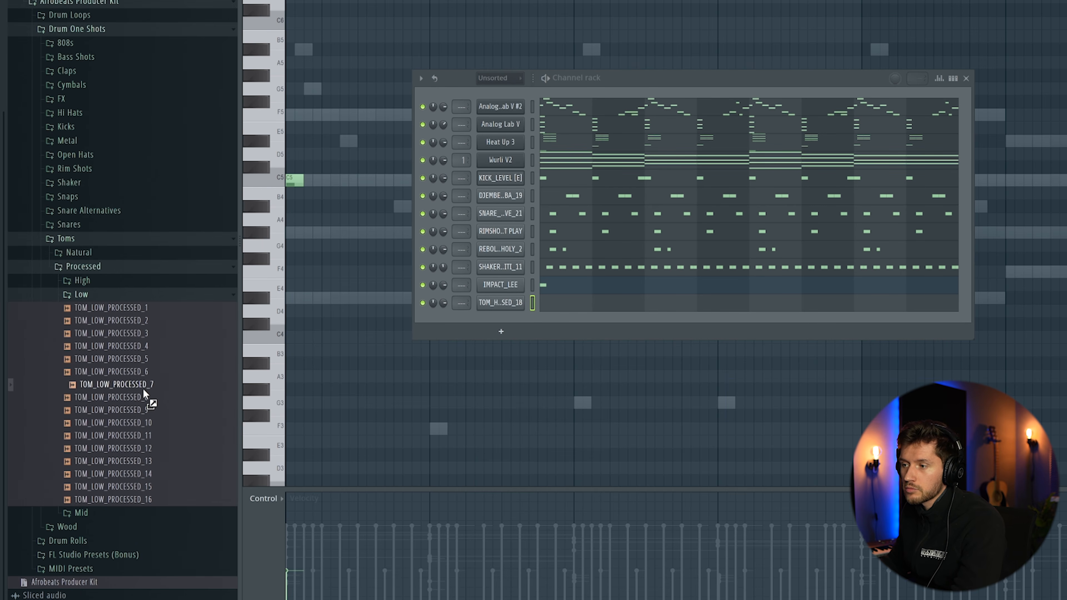
{"action": "left_click_drag", "start_coordinate": [148, 388], "coordinate": [506, 296]}
Audition the natural conga one-shots and add CONGA_AYRA_10 to the channel rack
{"action": "left_click", "coordinate": [135, 268]}
{"action": "left_click", "coordinate": [89, 486]}
{"action": "scroll", "coordinate": [101, 471], "scroll_direction": "down", "scroll_amount": 3}
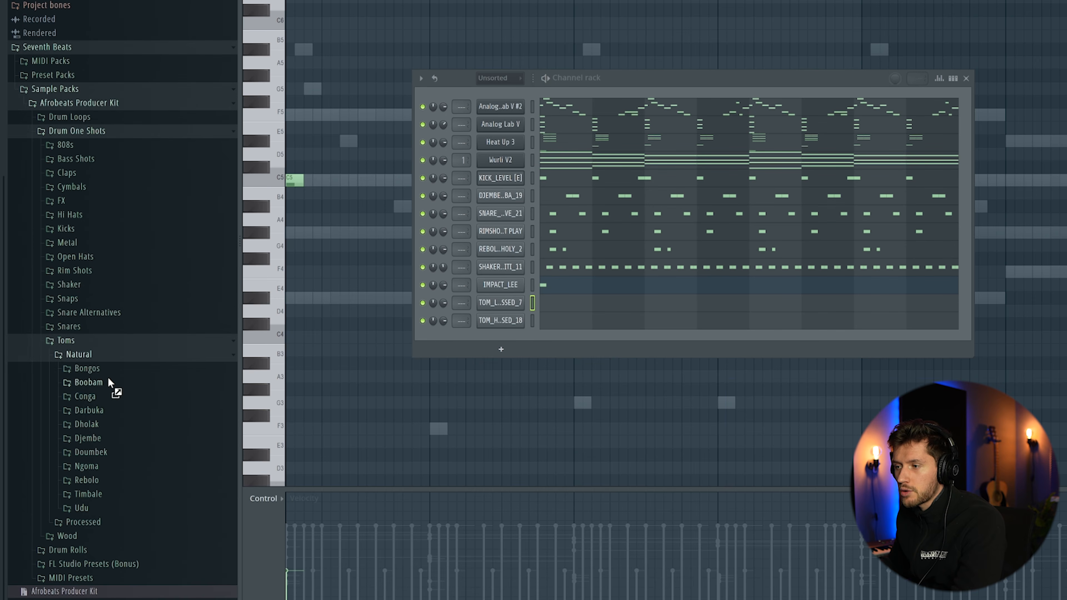
{"action": "left_click", "coordinate": [84, 396]}
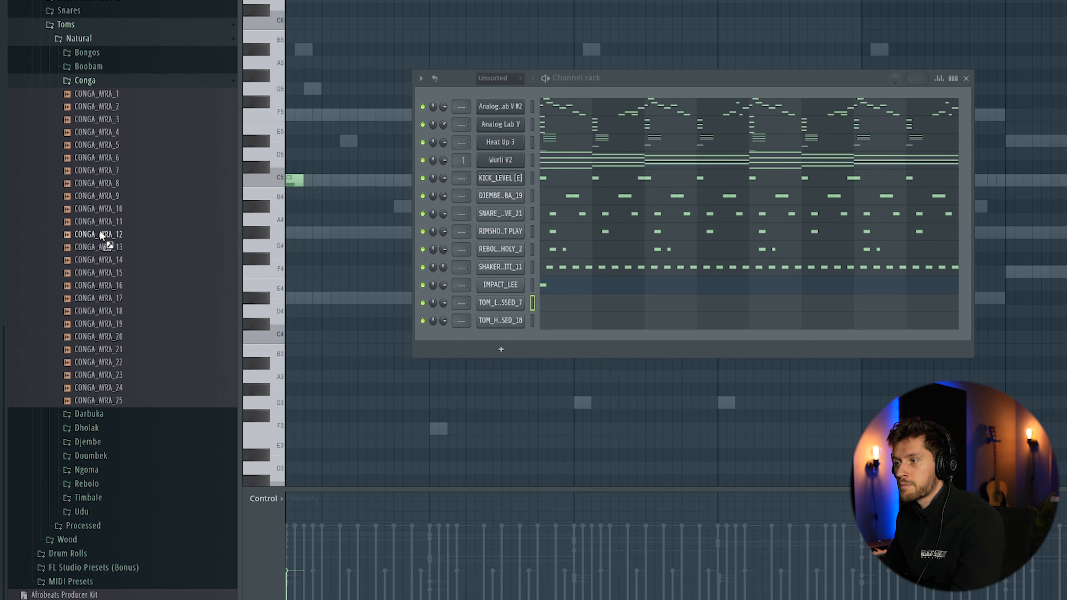
{"action": "left_click", "coordinate": [121, 208]}
{"action": "left_click_drag", "start_coordinate": [300, 256], "coordinate": [510, 343]}
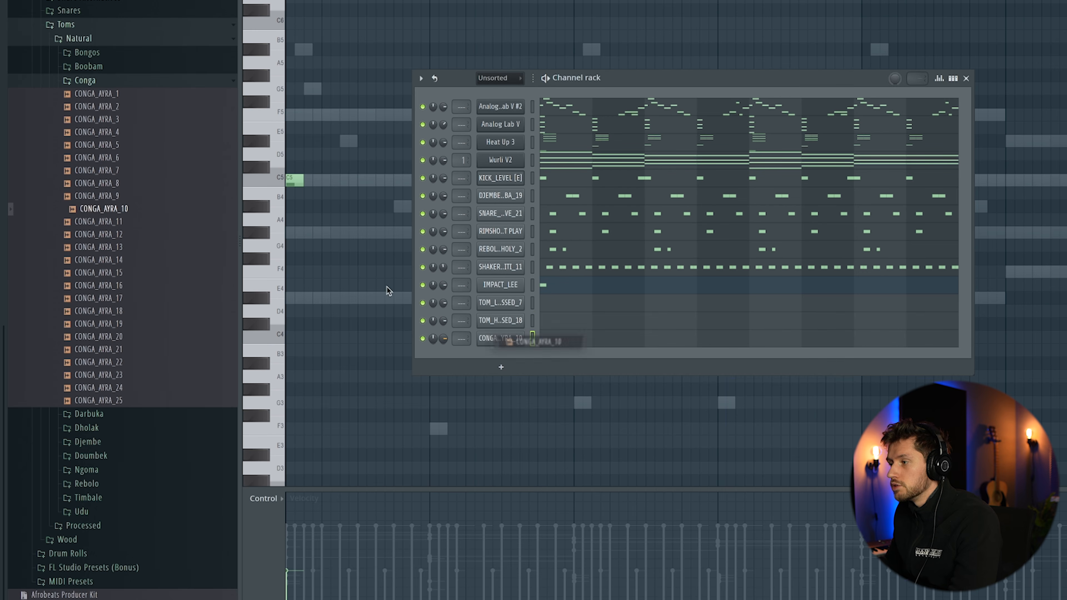
Return to the processed low toms and add TOM_LOW_PROCESSED_8 to the channel rack
{"action": "left_click", "coordinate": [90, 80]}
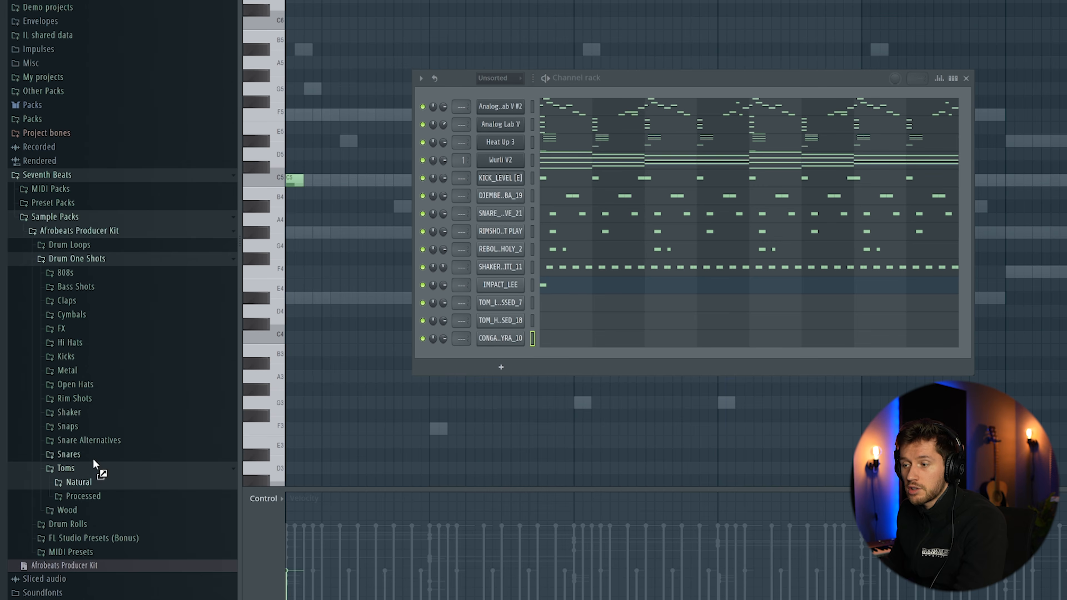
{"action": "left_click", "coordinate": [98, 495]}
{"action": "left_click", "coordinate": [97, 501]}
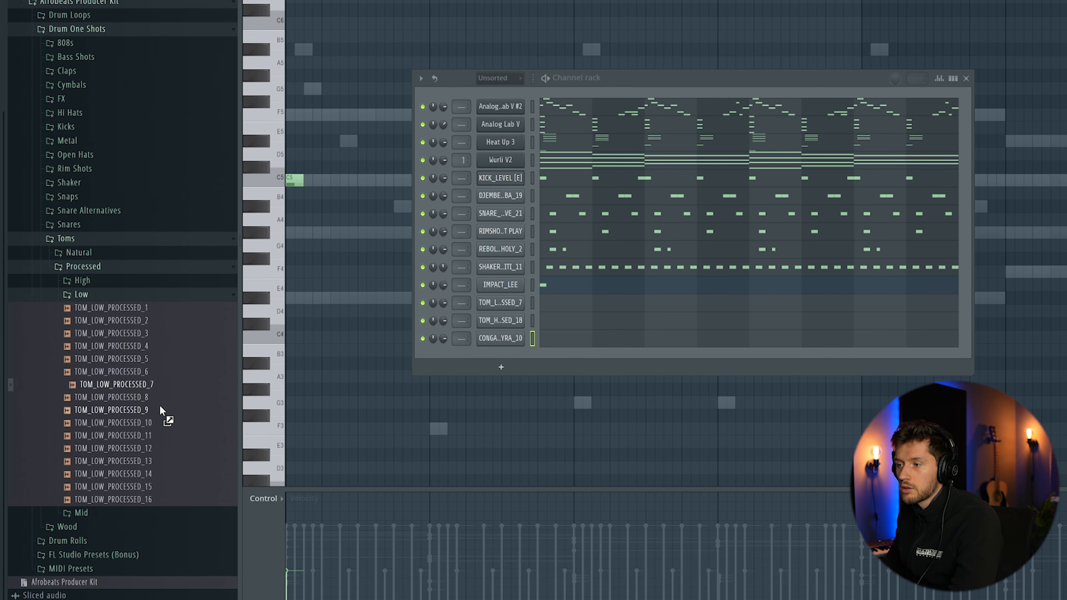
{"action": "left_click_drag", "start_coordinate": [176, 401], "coordinate": [502, 365]}
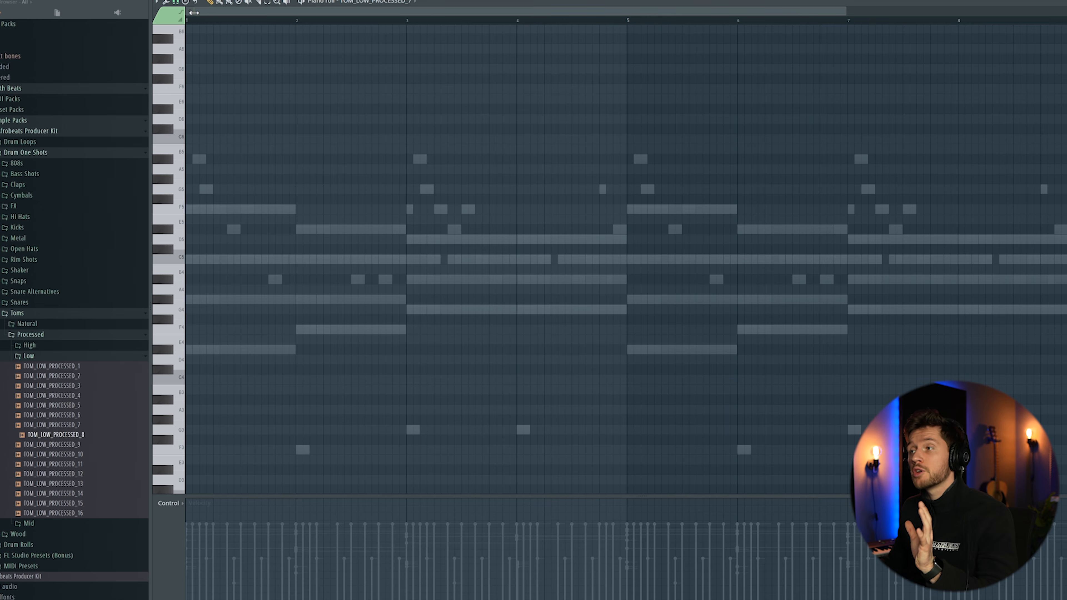
Place a C5 hit of TOM_LOW_PROCESSED_7 on the last eighth note of bar 8, raise its velocity, and play it
{"action": "left_click_drag", "start_coordinate": [194, 12], "coordinate": [738, 14]}
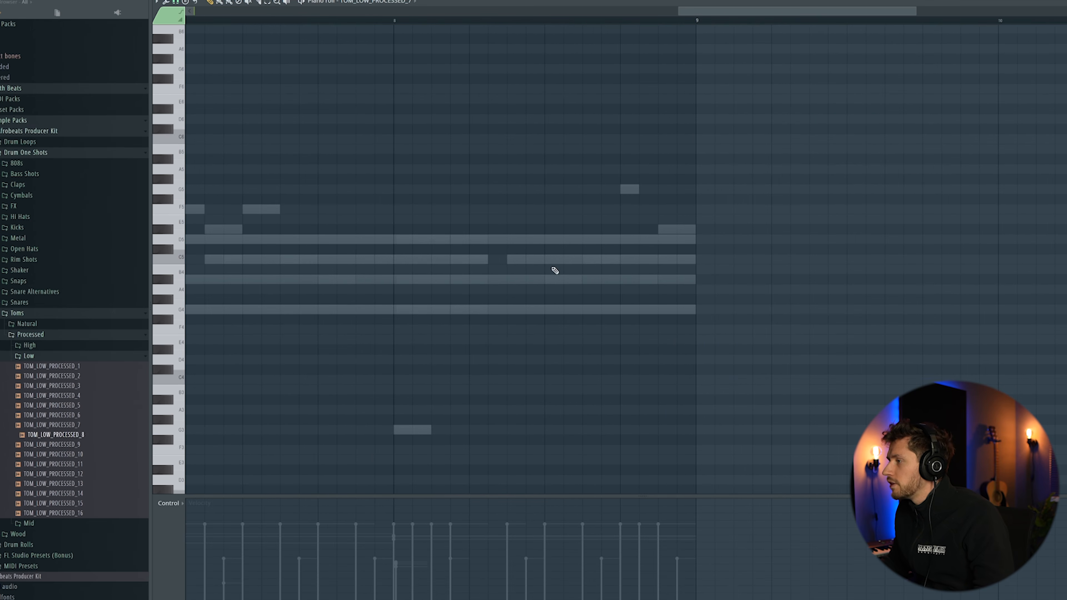
{"action": "left_click", "coordinate": [663, 261]}
{"action": "left_click_drag", "start_coordinate": [677, 545], "coordinate": [675, 525]}
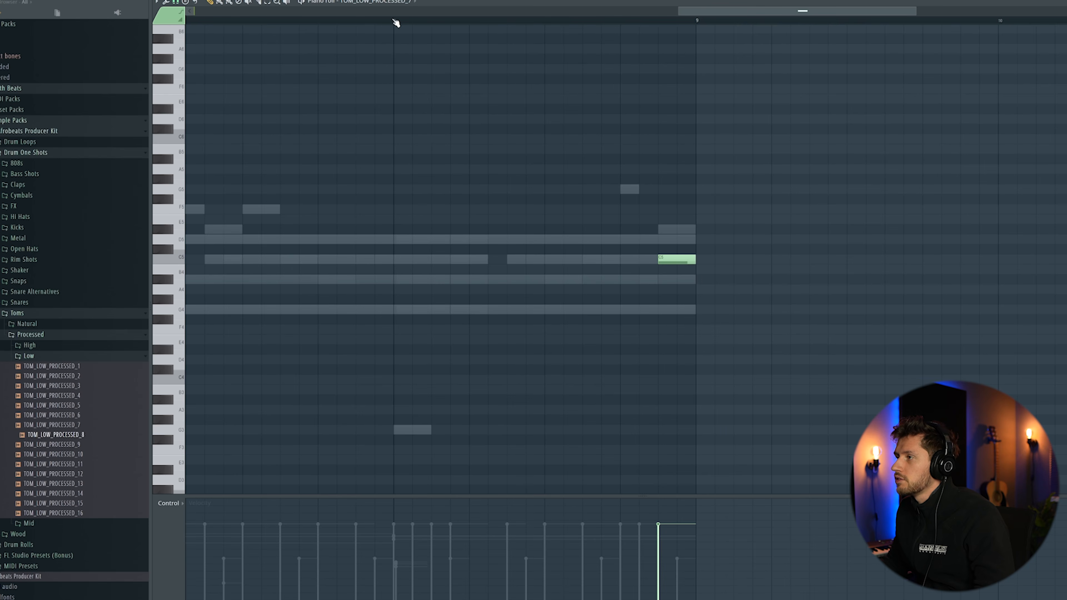
{"action": "key", "text": "space"}
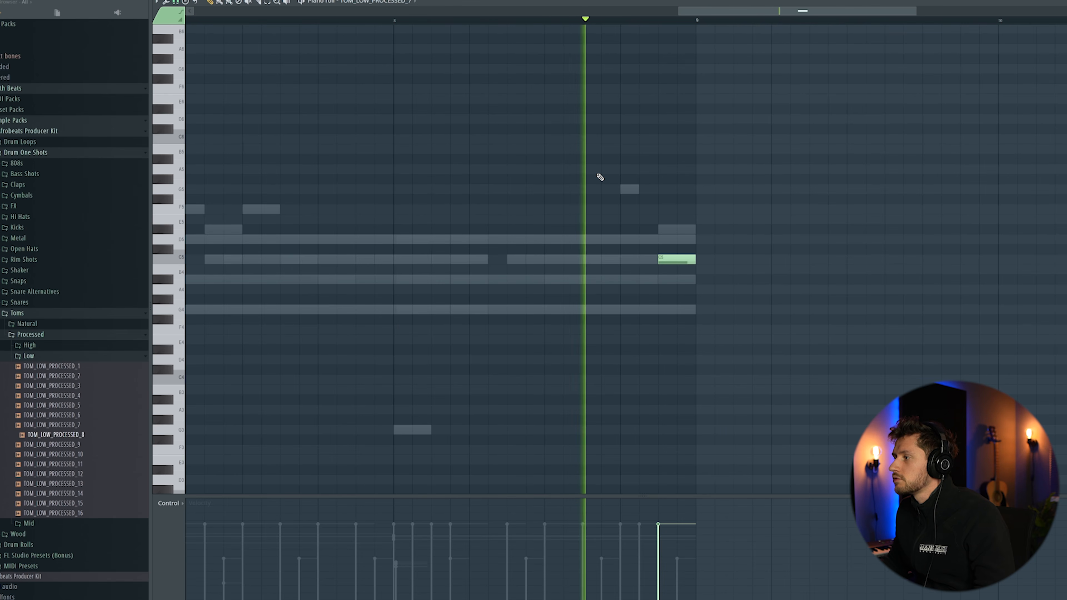
Place one short TOM_HIGH_PROCESSED_18 hit on beat 4 and one CONGA_AYRA_10 hit on beat 3 of bar 8
{"action": "key", "text": "F6"}
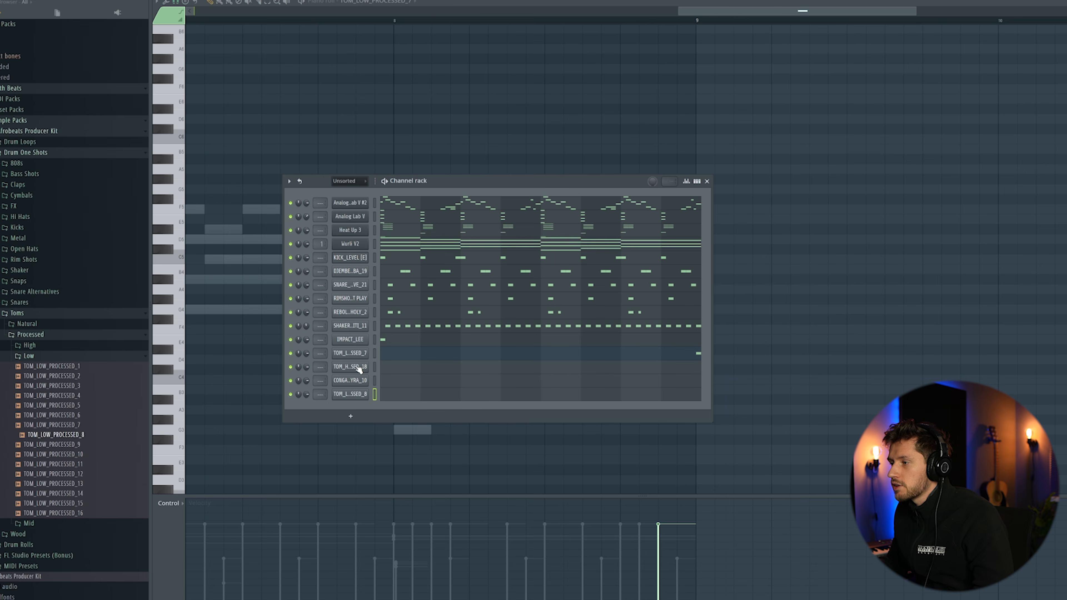
{"action": "left_click", "coordinate": [408, 370]}
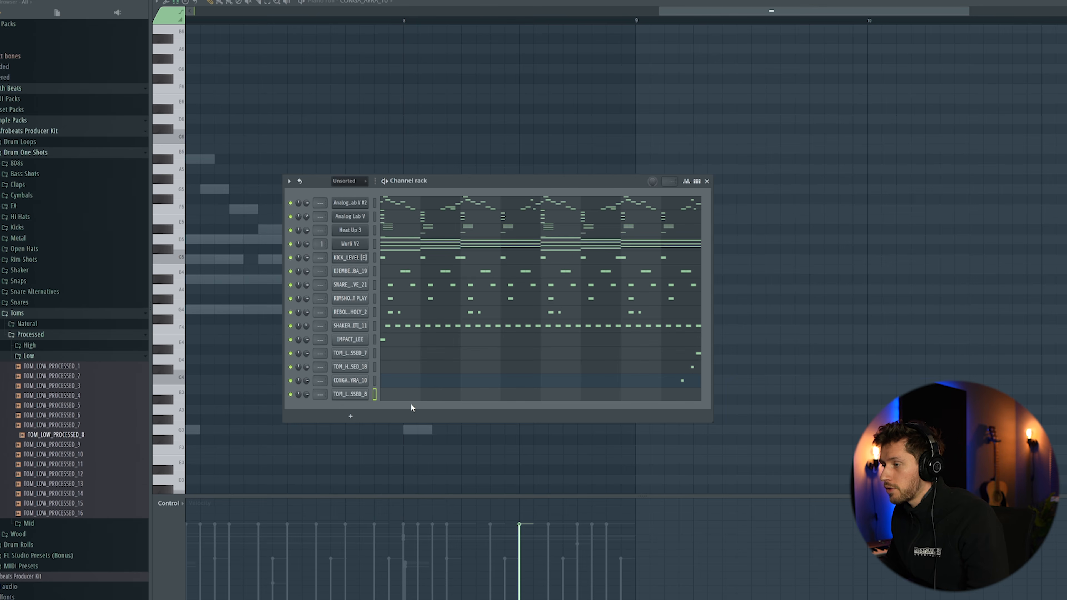
Add a short TOM_LOW_PROCESSED_8 hit at the end of bar 8 and move the shortened TOM_LOW_PROCESSED_7 hit one beat earlier
{"action": "left_click", "coordinate": [425, 398]}
{"action": "left_click_drag", "start_coordinate": [196, 12], "coordinate": [475, 11]}
{"action": "left_click_drag", "start_coordinate": [522, 11], "coordinate": [536, 10]}
{"action": "left_click_drag", "start_coordinate": [536, 10], "coordinate": [605, 11]}
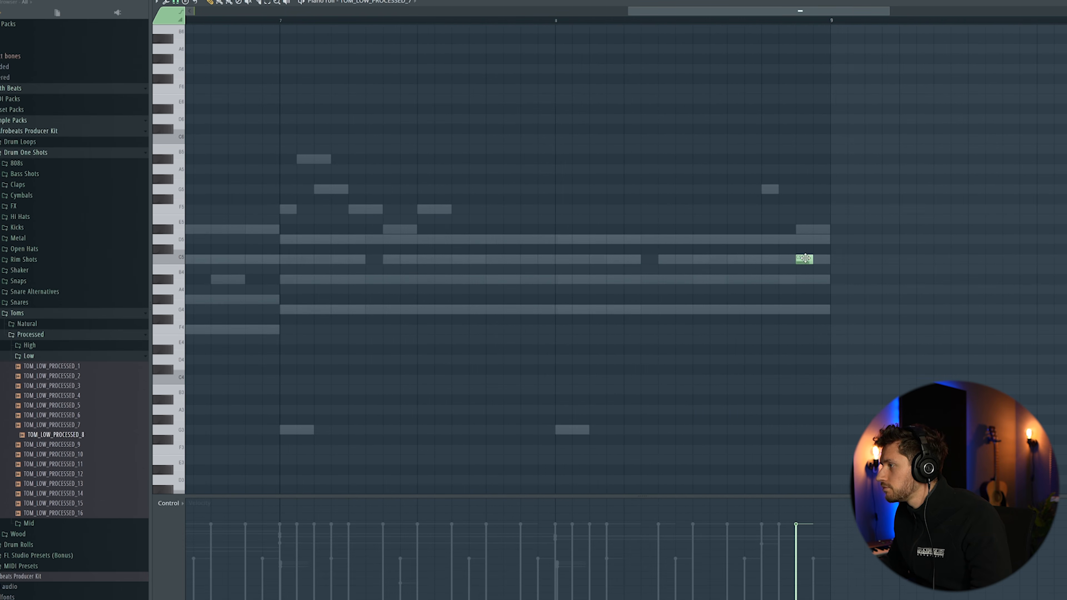
{"action": "left_click_drag", "start_coordinate": [804, 258], "coordinate": [736, 259]}
{"action": "key", "text": "space"}
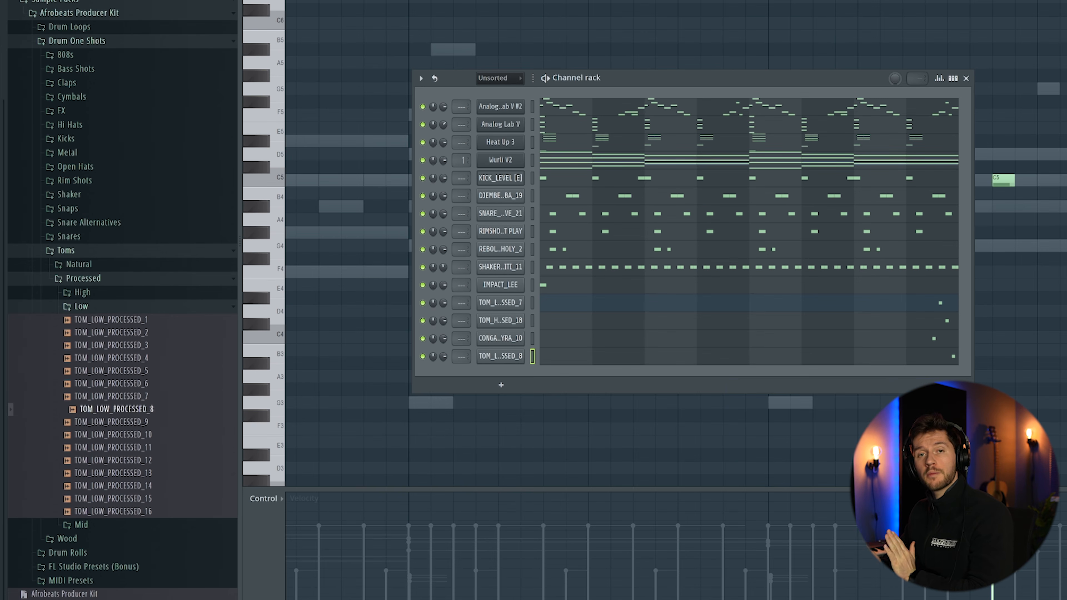
Add DHOLAK_AMINA_9 and program two quick D#5 hits leading into a C5 hit on beat 4 of bar 8, checking by playback
{"action": "left_click", "coordinate": [90, 279]}
{"action": "left_click", "coordinate": [84, 484]}
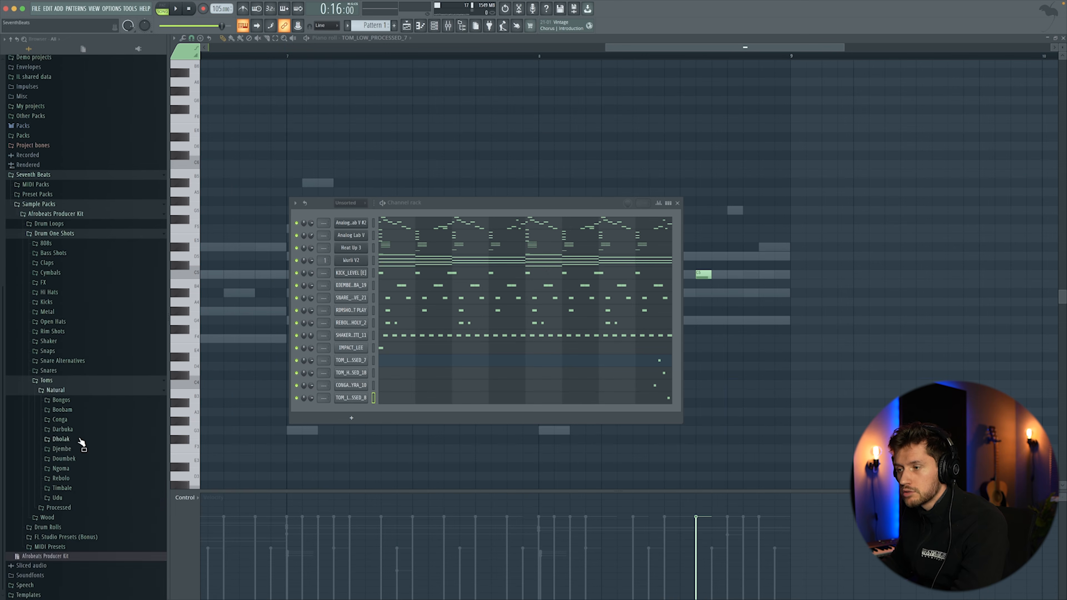
{"action": "left_click", "coordinate": [61, 439]}
{"action": "scroll", "coordinate": [103, 474], "scroll_direction": "down", "scroll_amount": 2}
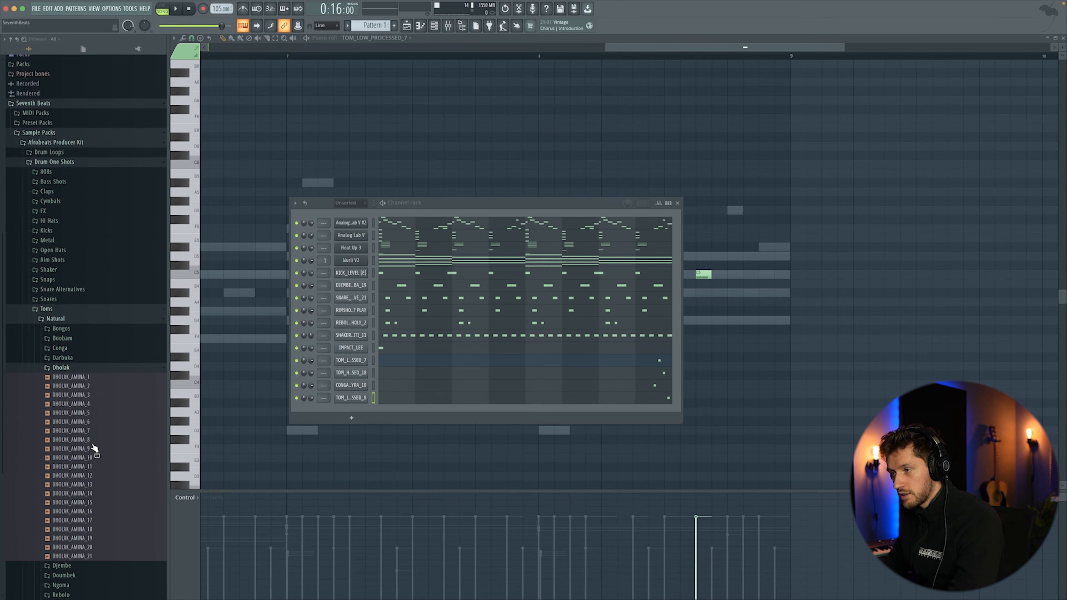
{"action": "left_click", "coordinate": [90, 448]}
{"action": "left_click_drag", "start_coordinate": [87, 455], "coordinate": [357, 414]}
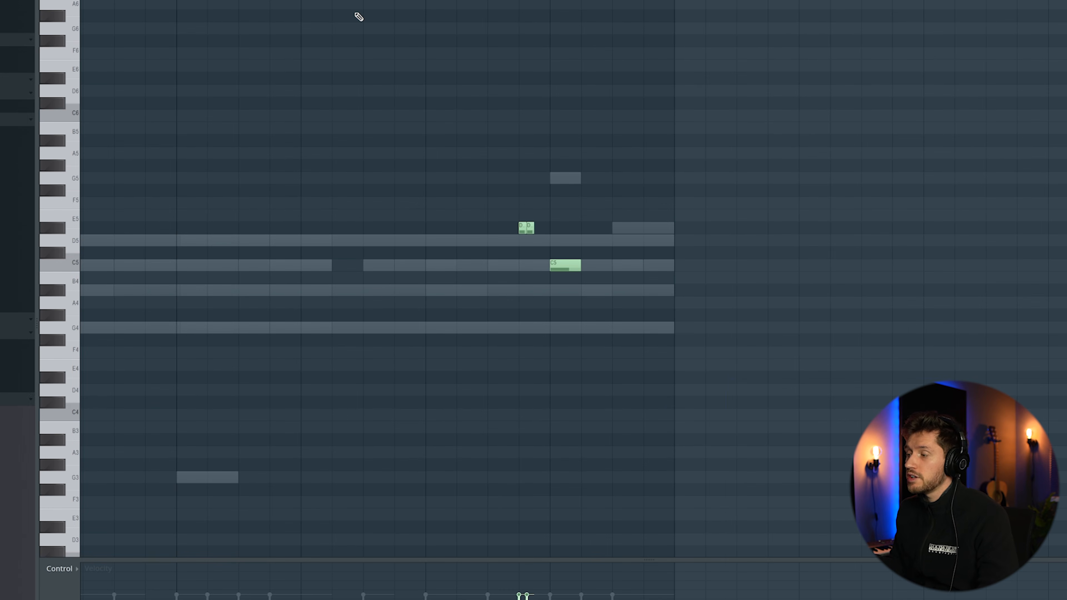
{"action": "key", "text": "space"}
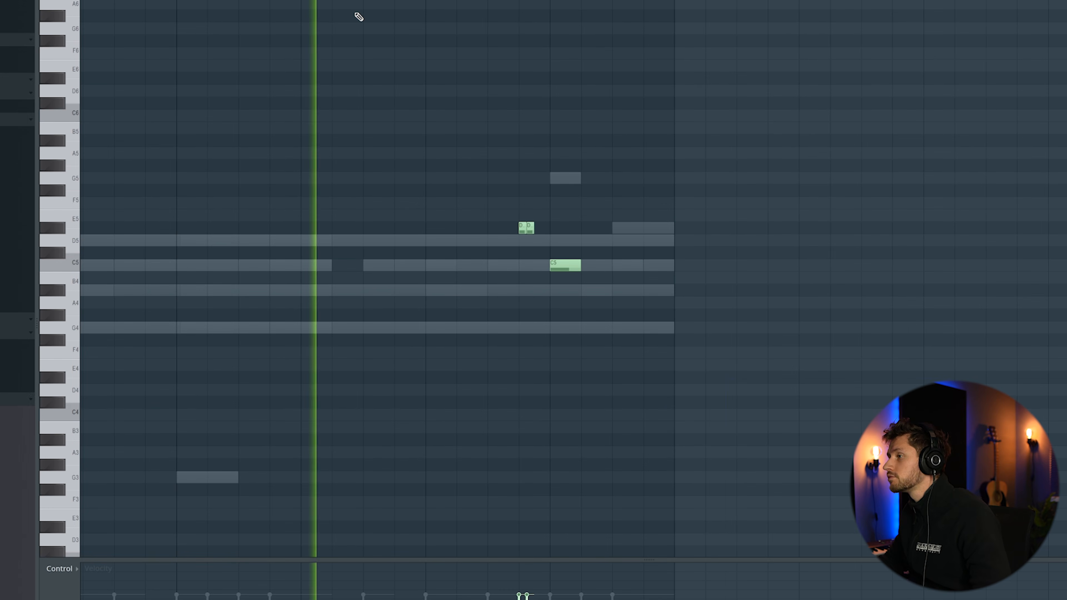
{"action": "key", "text": "space"}
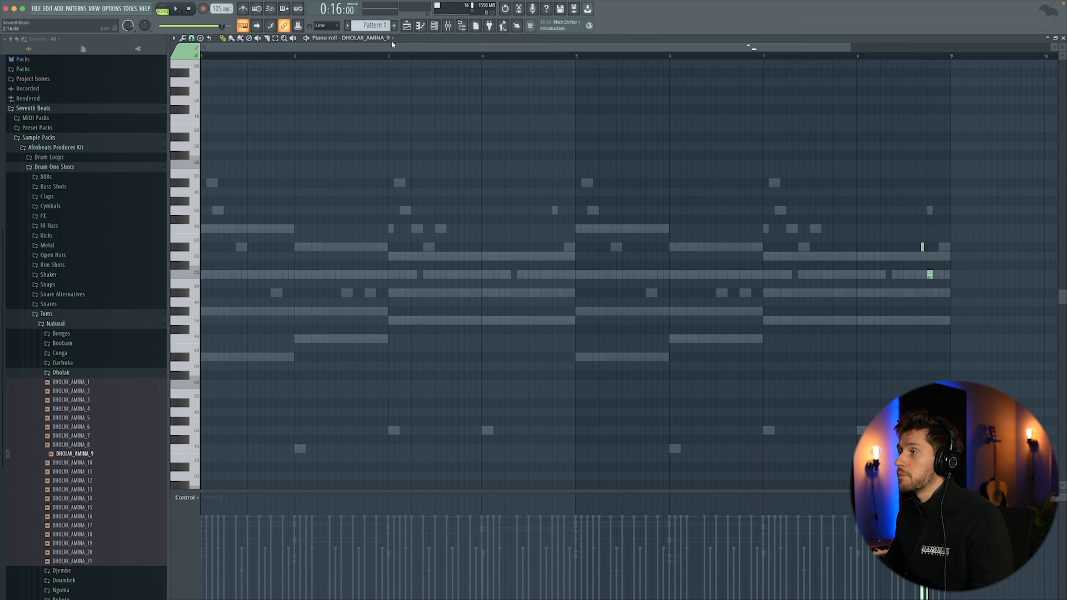
Add a Serum bass channel named BASS with Tube distortion and open its empty piano roll
{"action": "key", "text": "F5"}
{"action": "key", "text": "F6"}
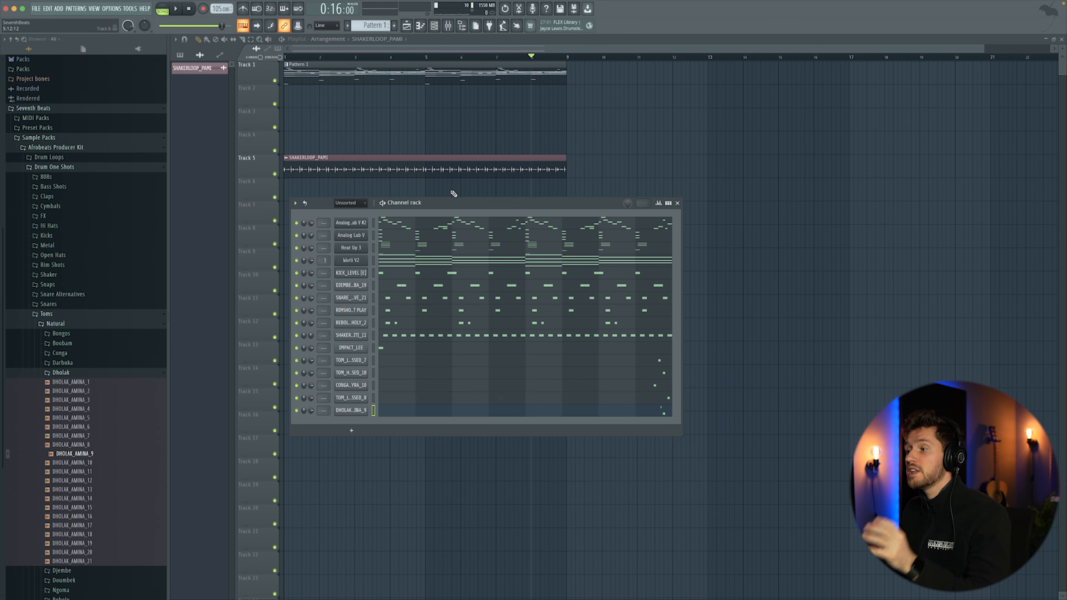
{"action": "left_click", "coordinate": [357, 228]}
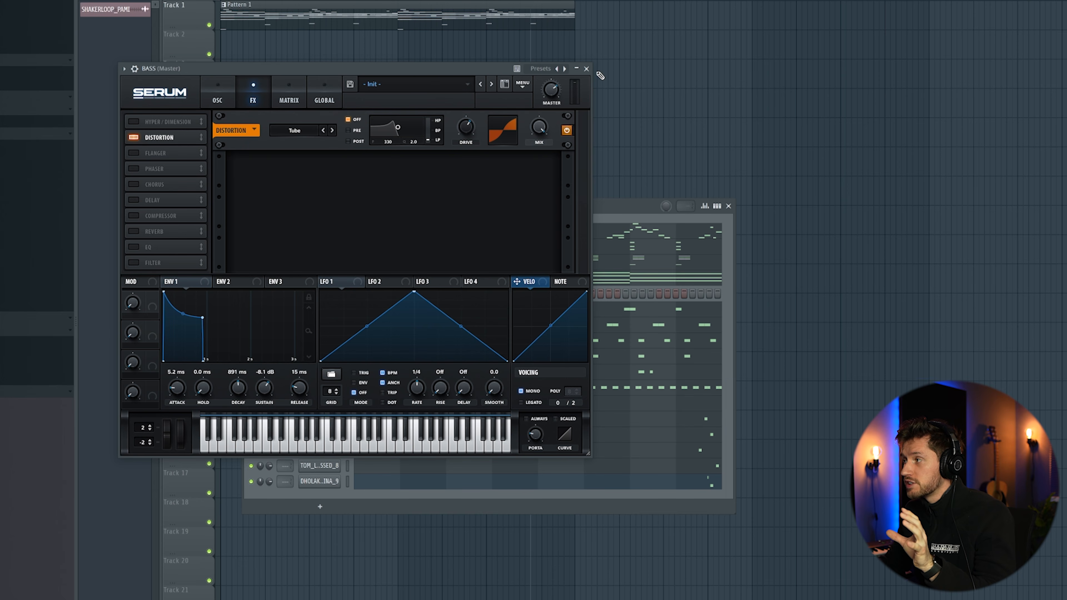
{"action": "left_click", "coordinate": [587, 69]}
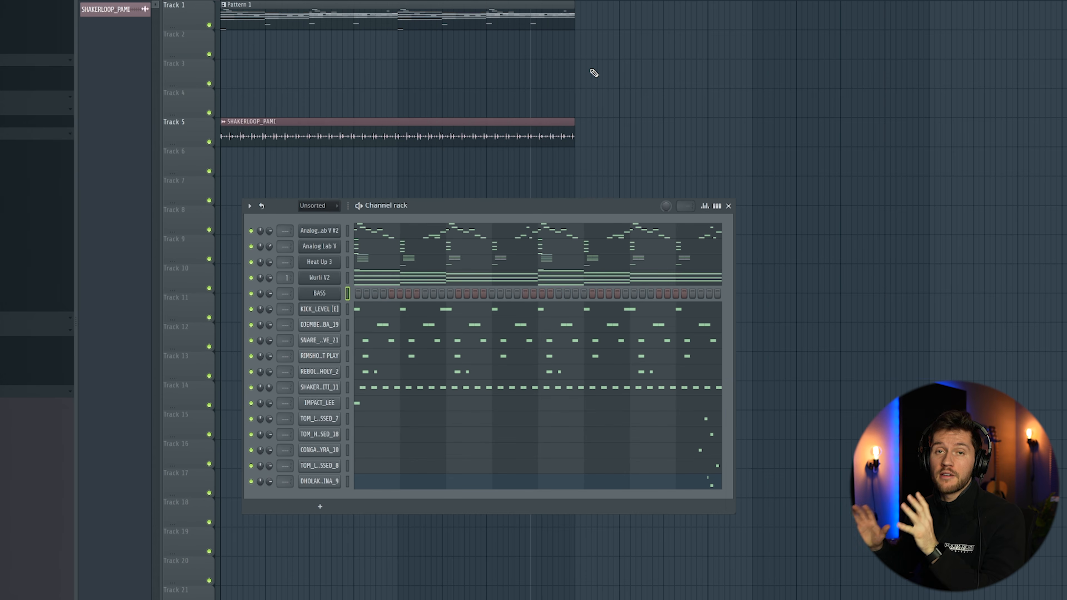
{"action": "right_click", "coordinate": [329, 298]}
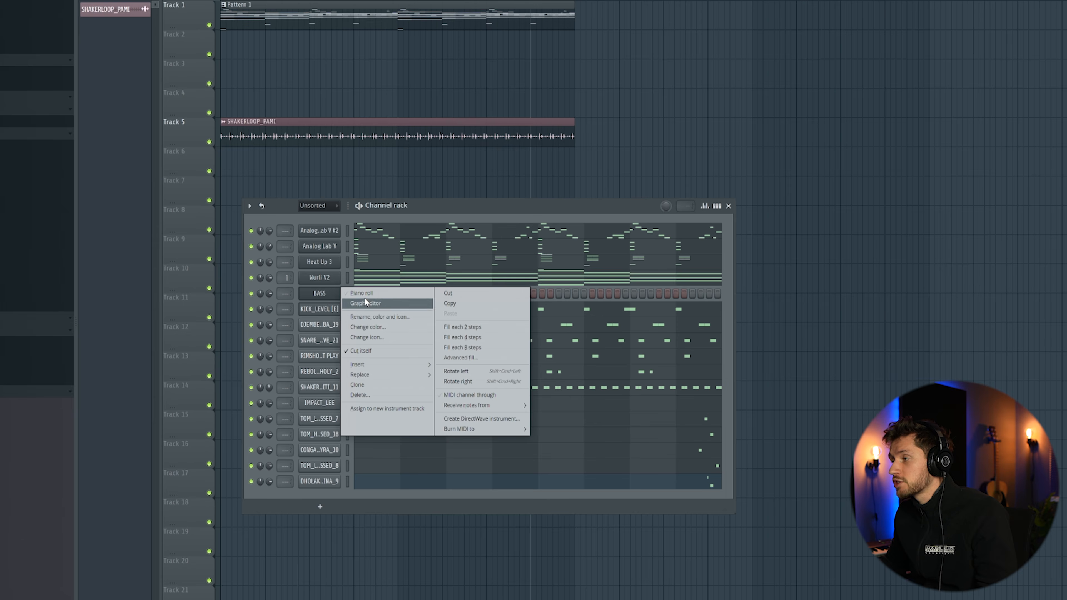
{"action": "left_click", "coordinate": [374, 295]}
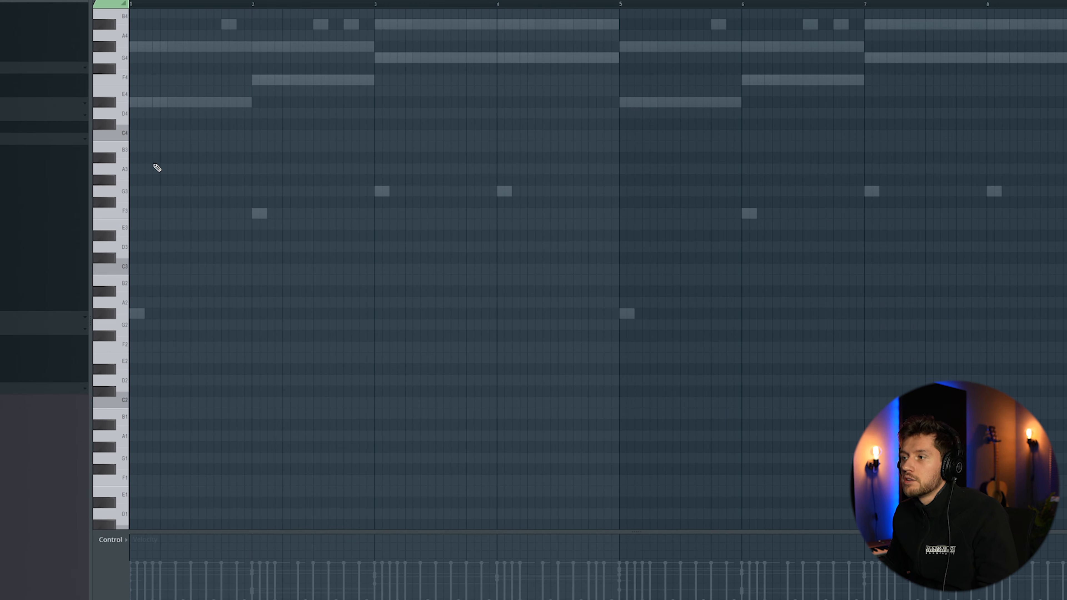
Program a bar 1 bass pattern alternating G#3 and G#2 notes and ending on a short F3, checking it by playback
{"action": "left_click_drag", "start_coordinate": [154, 166], "coordinate": [107, 180]}
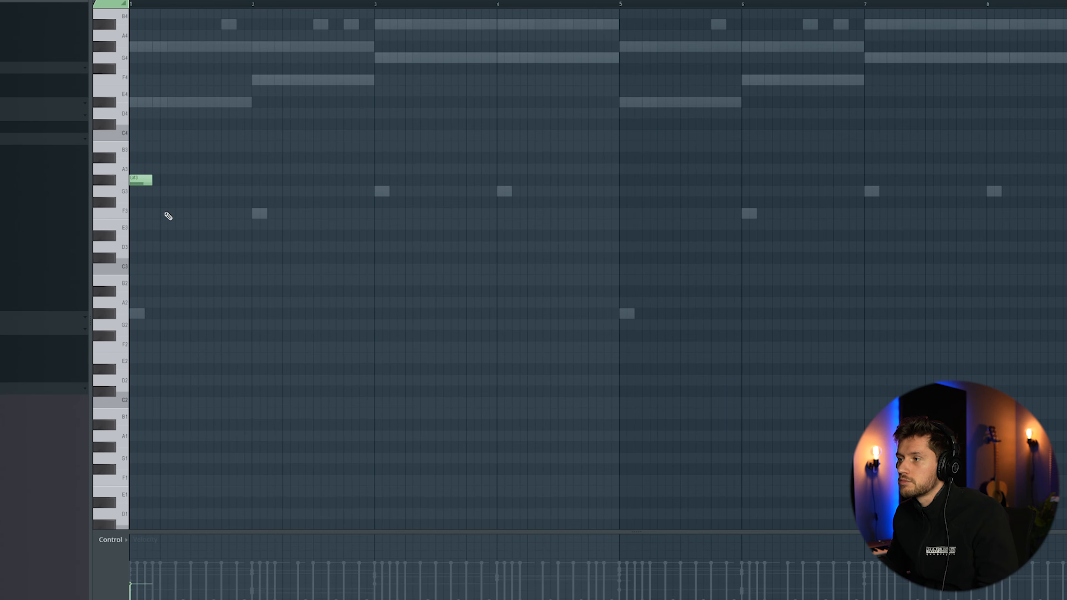
{"action": "left_click", "coordinate": [152, 314]}
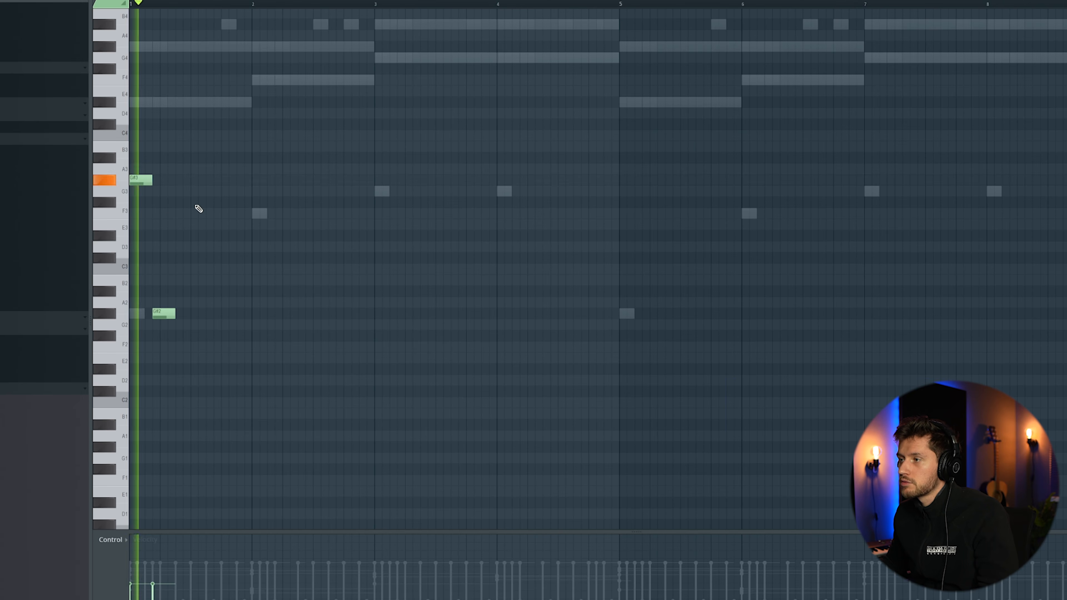
{"action": "left_click", "coordinate": [175, 180]}
{"action": "key", "text": "space"}
{"action": "left_click_drag", "start_coordinate": [196, 181], "coordinate": [189, 180]}
{"action": "key", "text": "space"}
{"action": "key", "text": "space"}
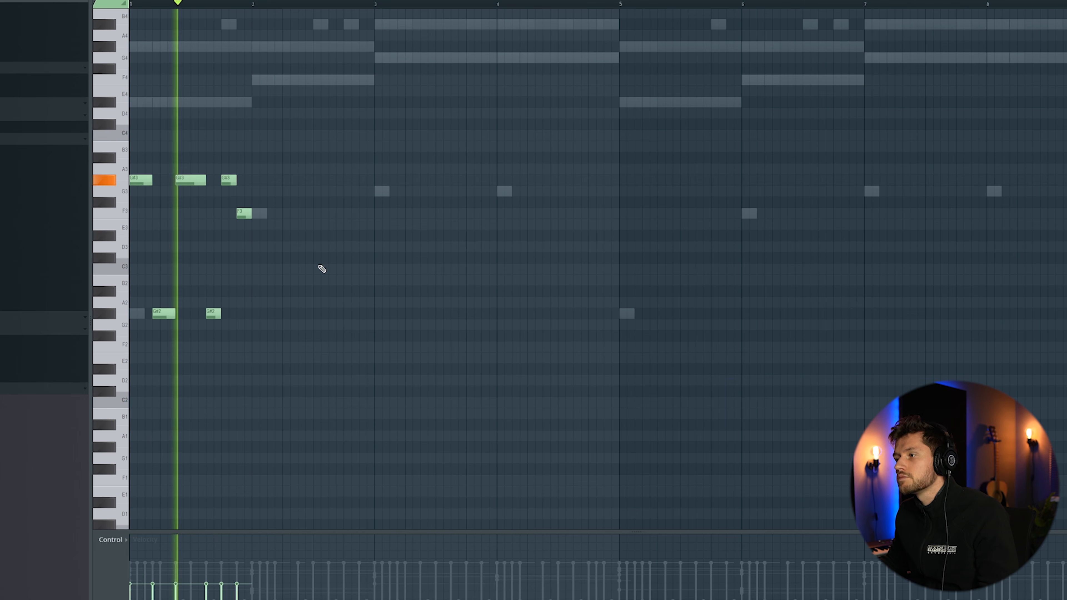
{"action": "key", "text": "space"}
Duplicate the bass pattern into bar 2 three semitones lower on F3, lower bar 1's last note to D#3, and play it
{"action": "left_click_drag", "start_coordinate": [125, 156], "coordinate": [129, 336]}
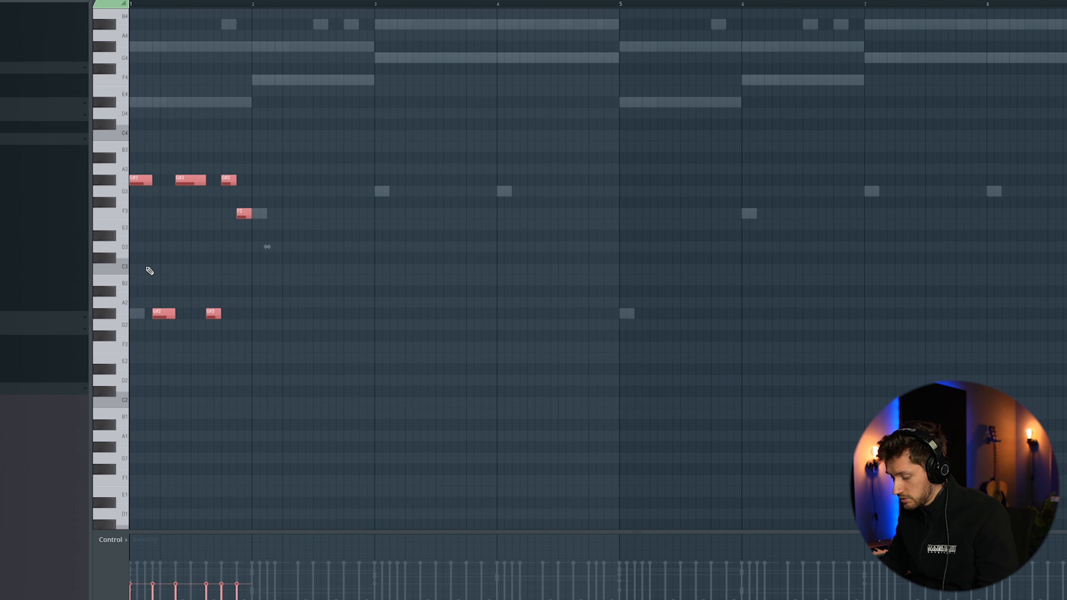
{"action": "key", "text": "ctrl+b"}
{"action": "scroll", "coordinate": [364, 168], "scroll_direction": "up", "scroll_amount": 2}
{"action": "left_click_drag", "start_coordinate": [265, 246], "coordinate": [255, 278]}
{"action": "left_click_drag", "start_coordinate": [244, 282], "coordinate": [244, 304]}
{"action": "key", "text": "space"}
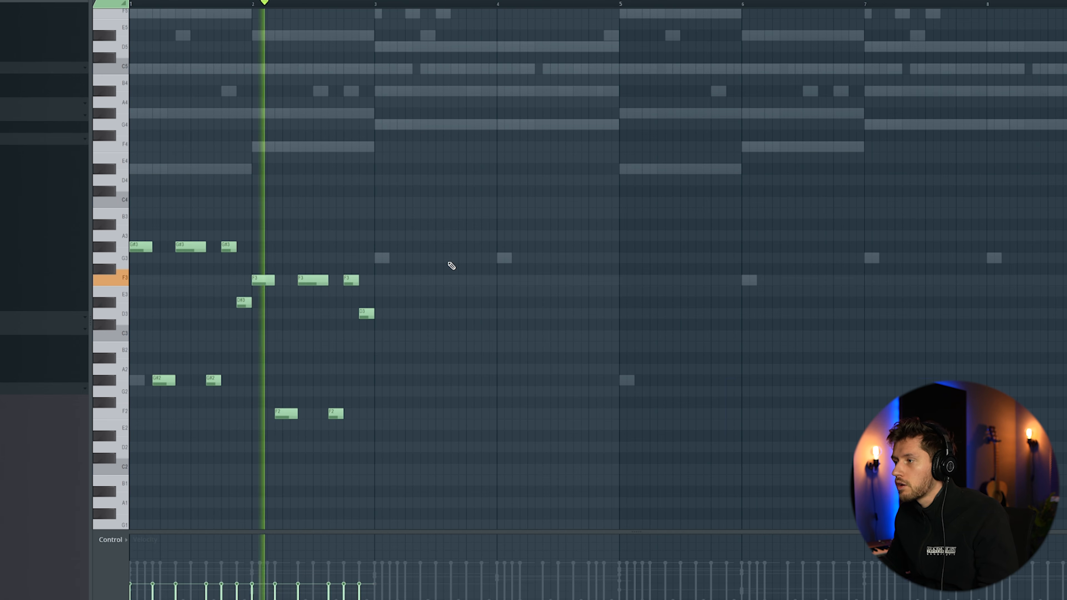
{"action": "key", "text": "space"}
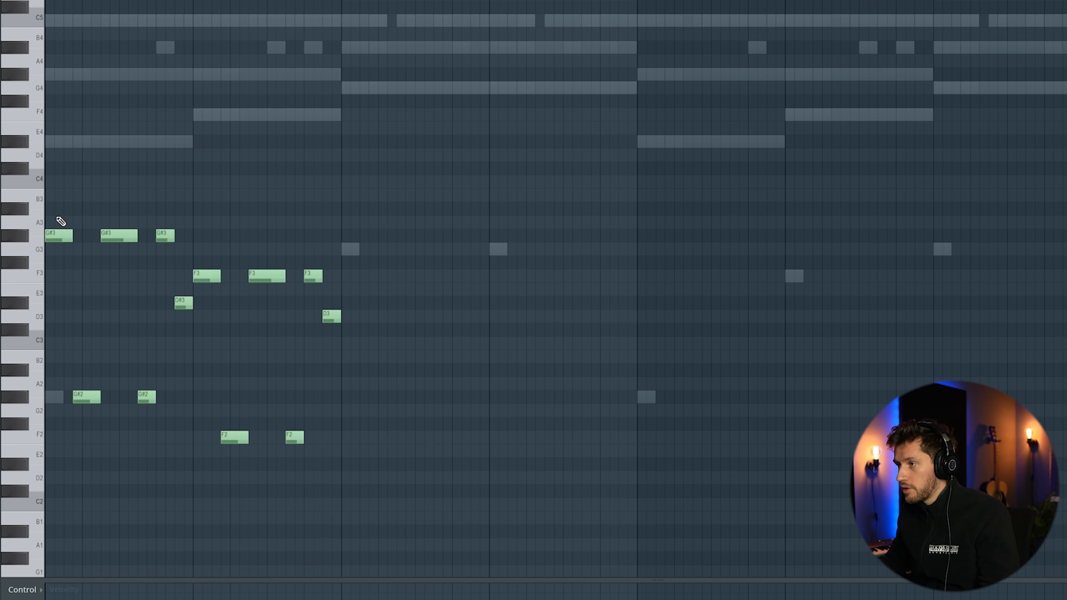
Copy the bass pattern to bars 3 and 4 on G3, end bar 2 on C3, repeat the four bars through bar 8, and play it
{"action": "left_click_drag", "start_coordinate": [56, 217], "coordinate": [171, 429]}
{"action": "left_click_drag", "start_coordinate": [106, 241], "coordinate": [402, 254]}
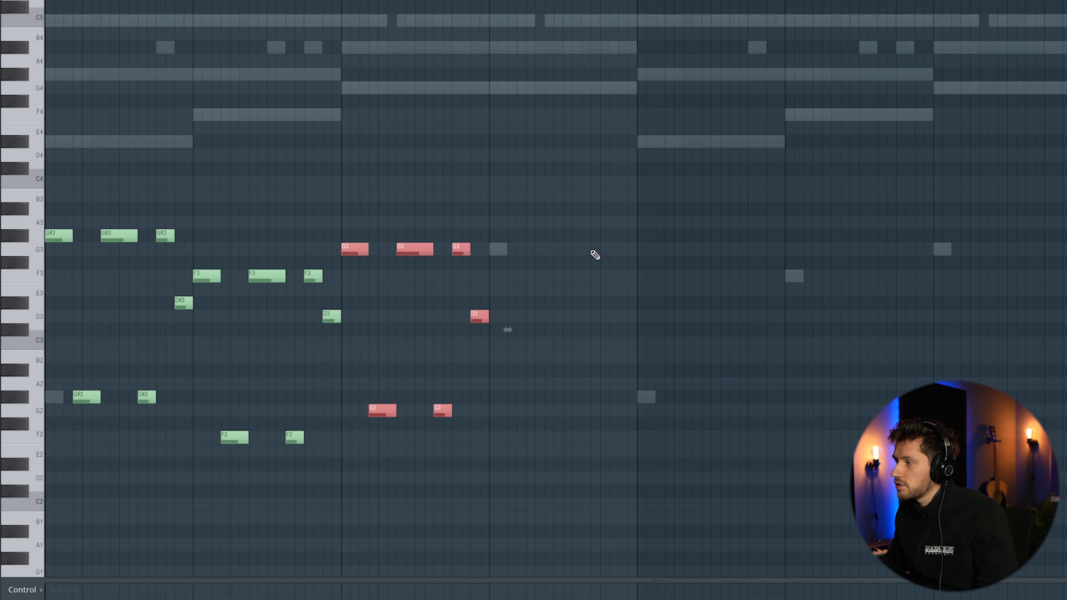
{"action": "key", "text": "ctrl+b"}
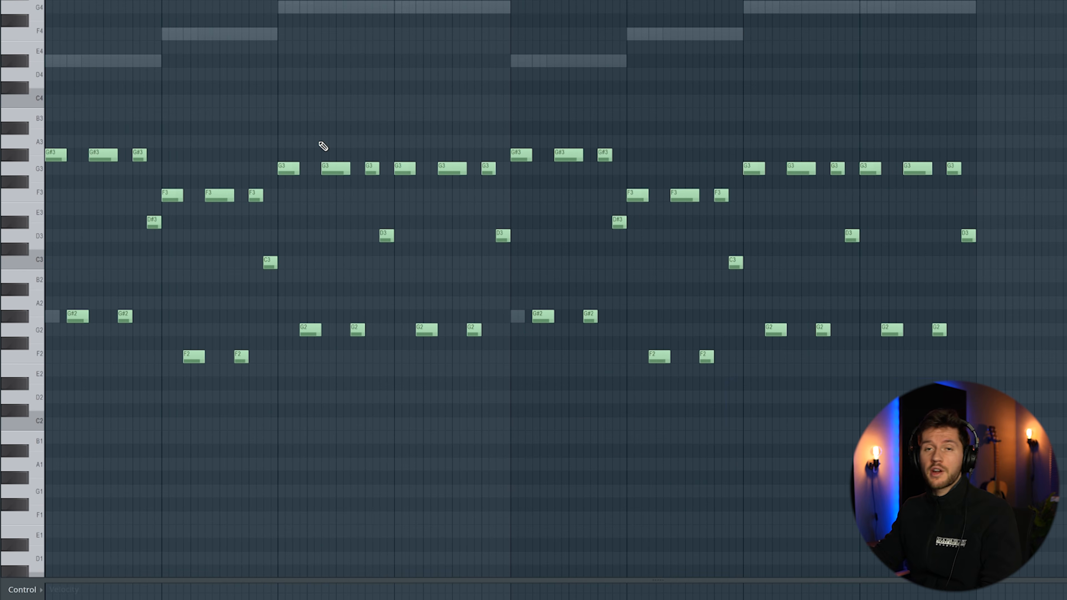
{"action": "key", "text": "space"}
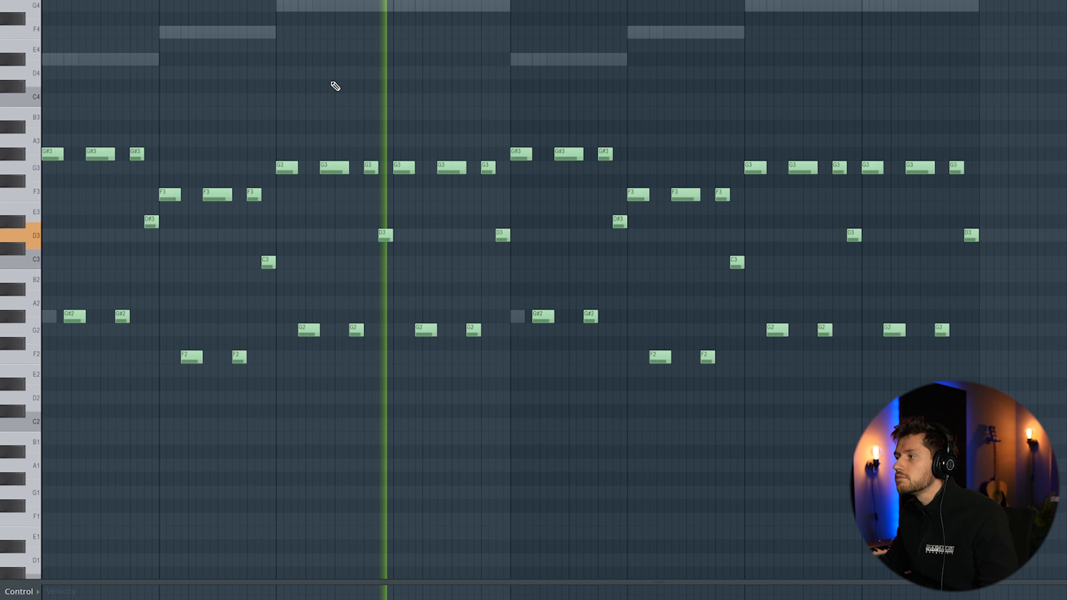
{"action": "key", "text": "space"}
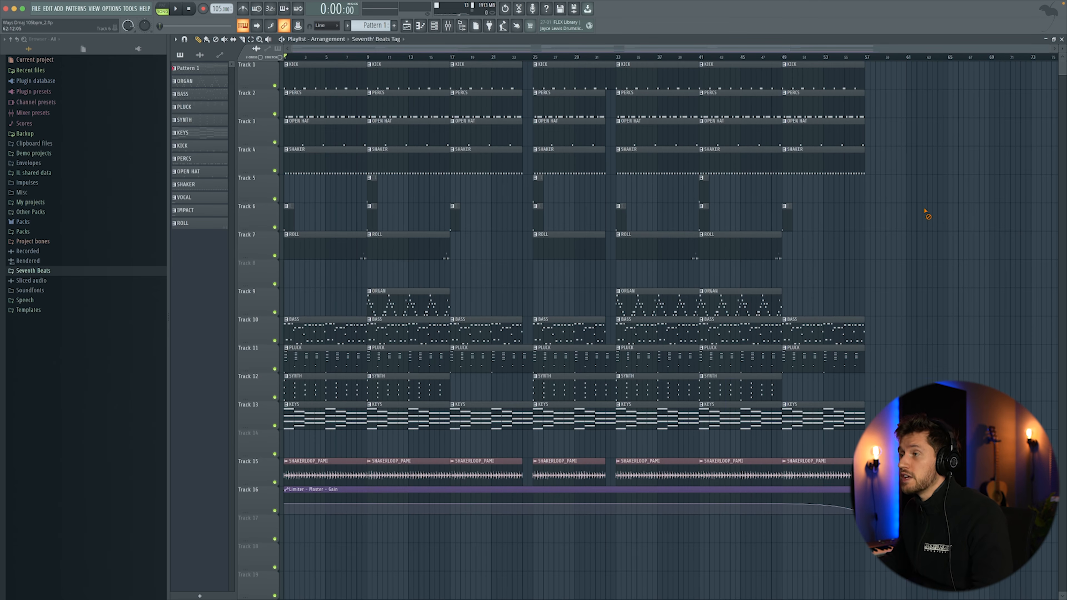
Play the fully arranged project, audition its PERCS pattern, and inspect the clap channel's sampler settings
{"action": "key", "text": "space"}
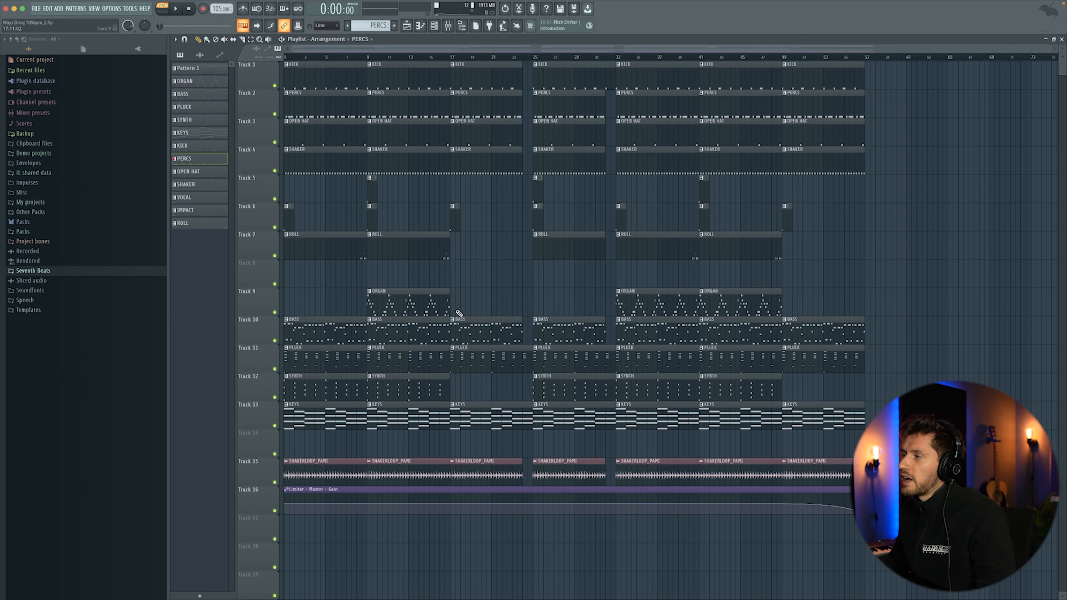
{"action": "double_click", "coordinate": [427, 114]}
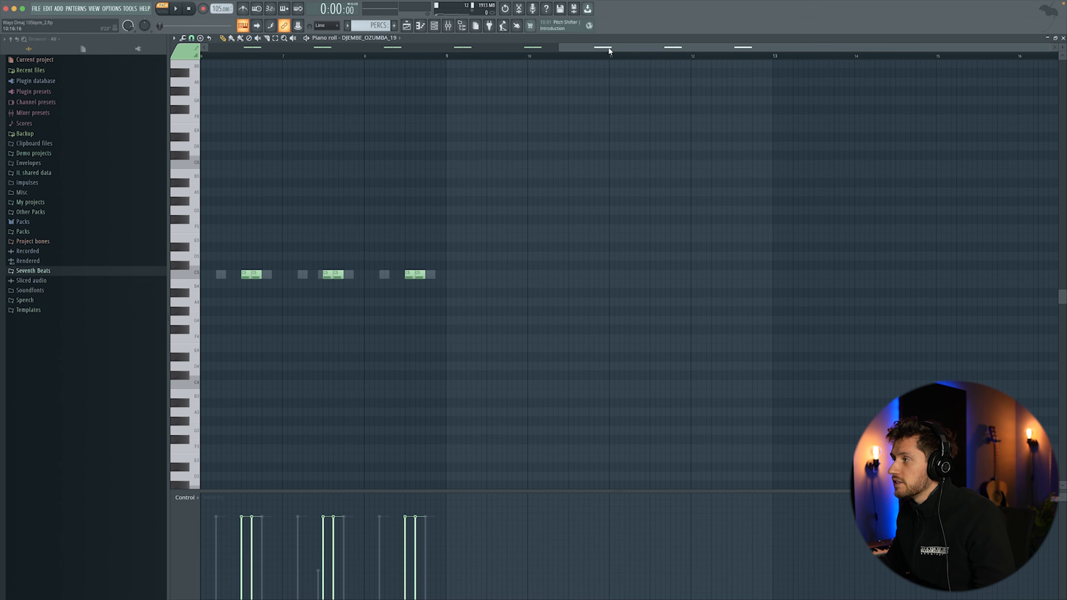
{"action": "left_click_drag", "start_coordinate": [610, 51], "coordinate": [168, 24]}
{"action": "key", "text": "space"}
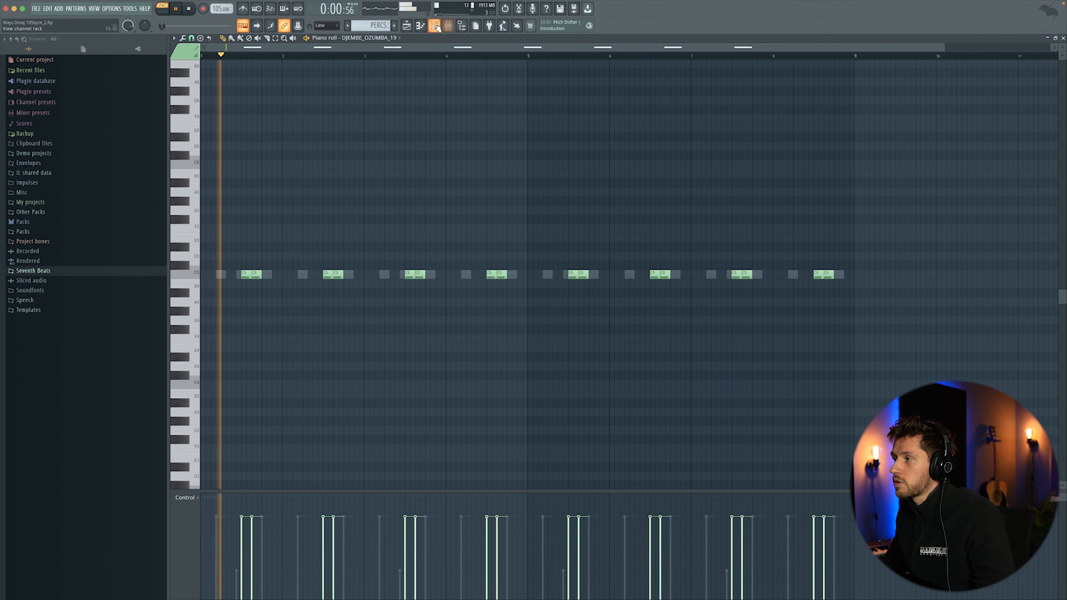
{"action": "key", "text": "F6"}
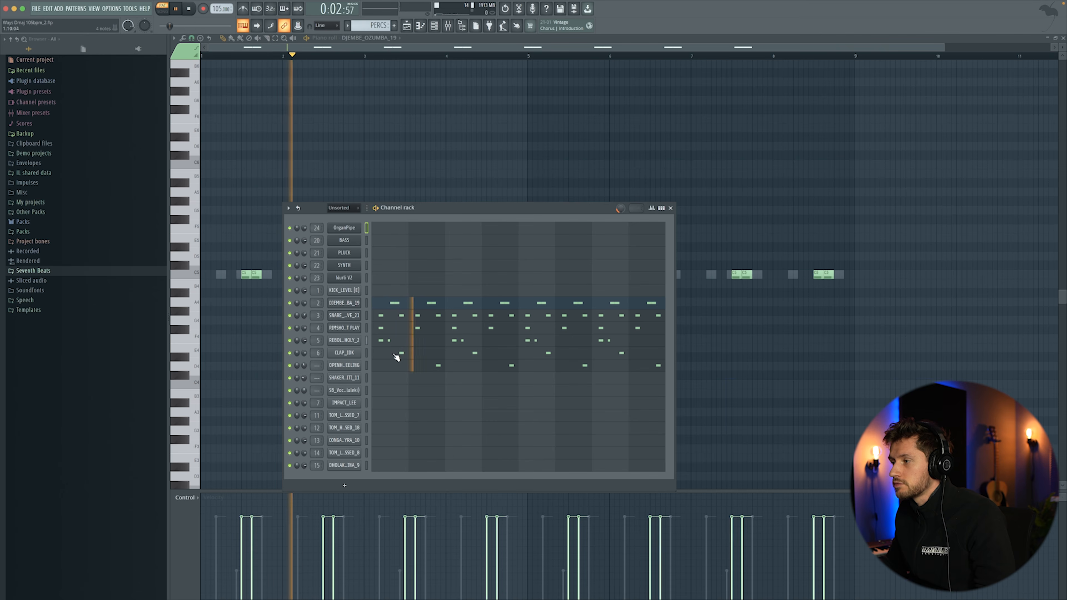
{"action": "left_click", "coordinate": [345, 353]}
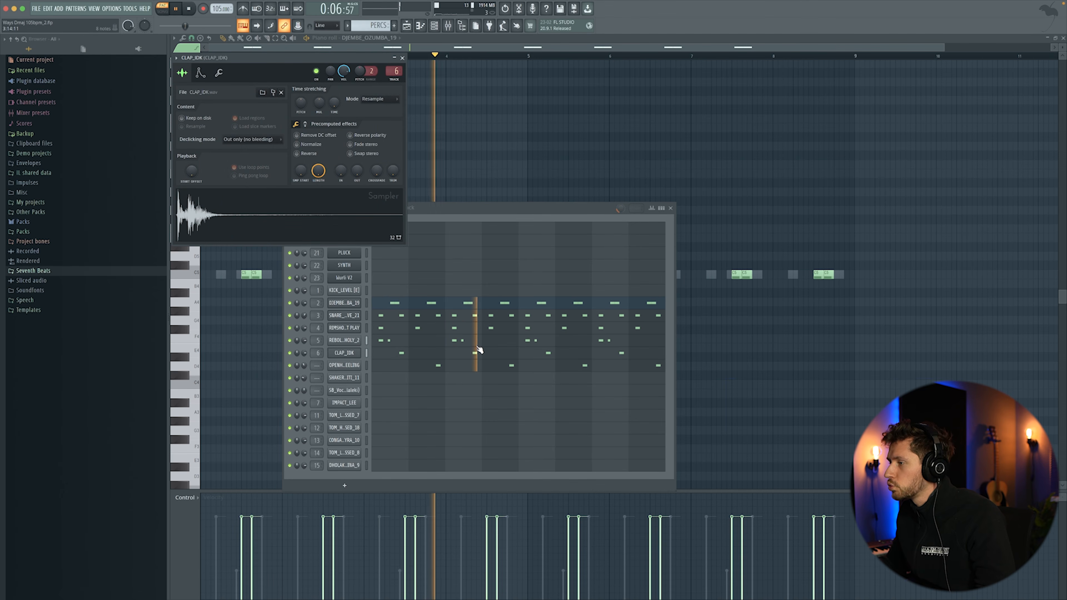
{"action": "key", "text": "space"}
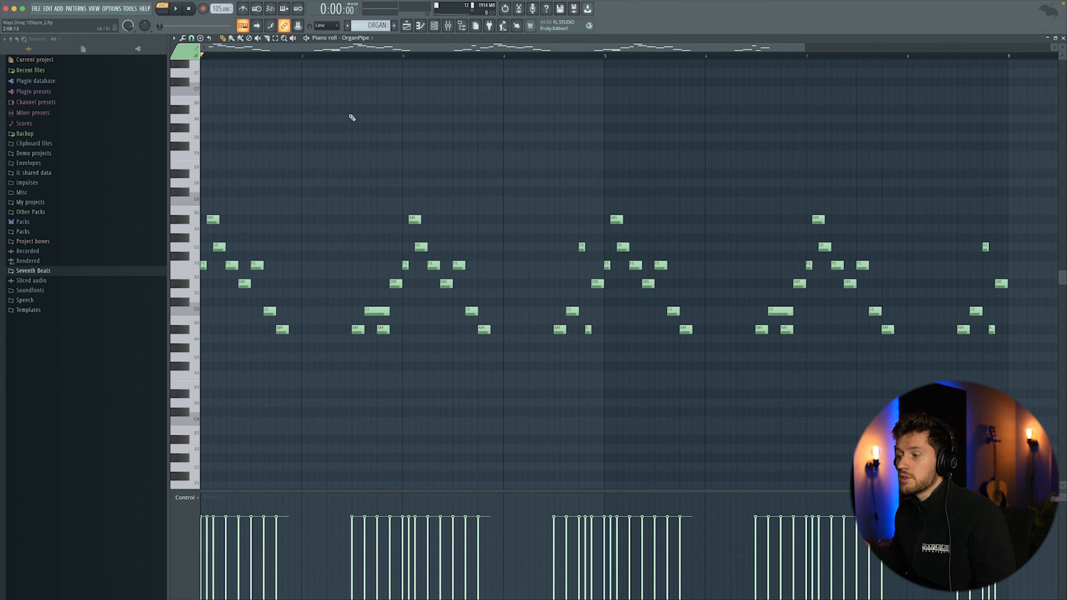
Audition the OrganPipe melody of the ORGAN pattern and the OPENHAT_FEELING hits of the OPEN HAT pattern
{"action": "key", "text": "space"}
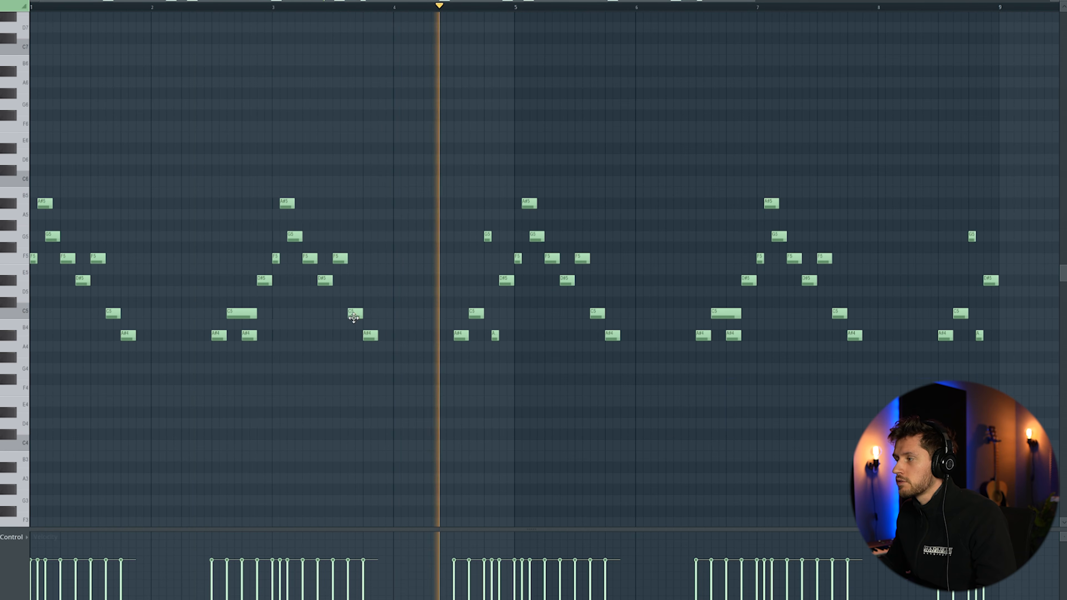
{"action": "key", "text": "space"}
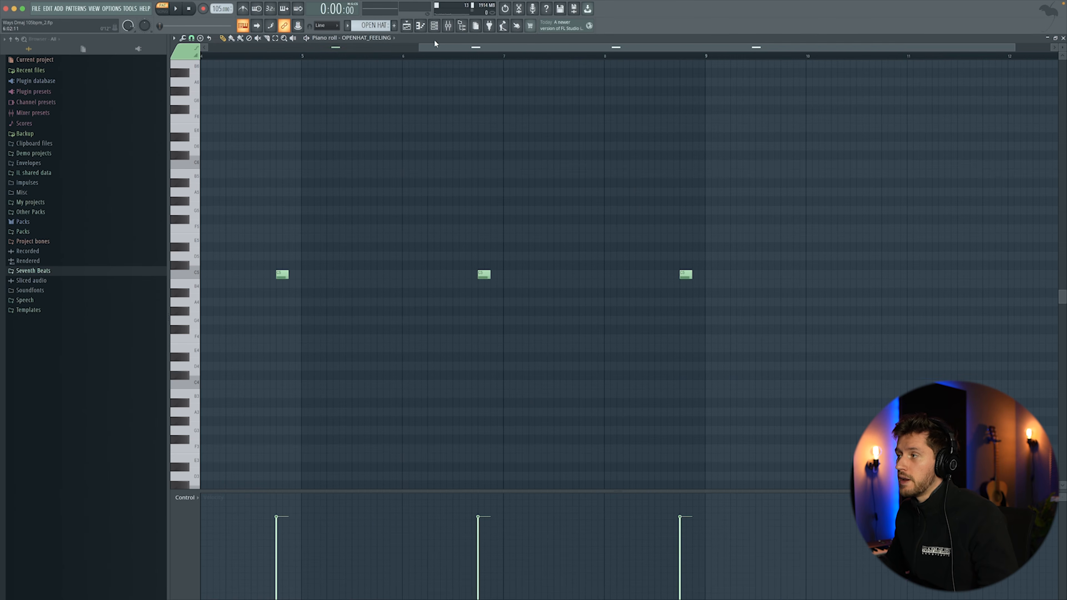
{"action": "key", "text": "space"}
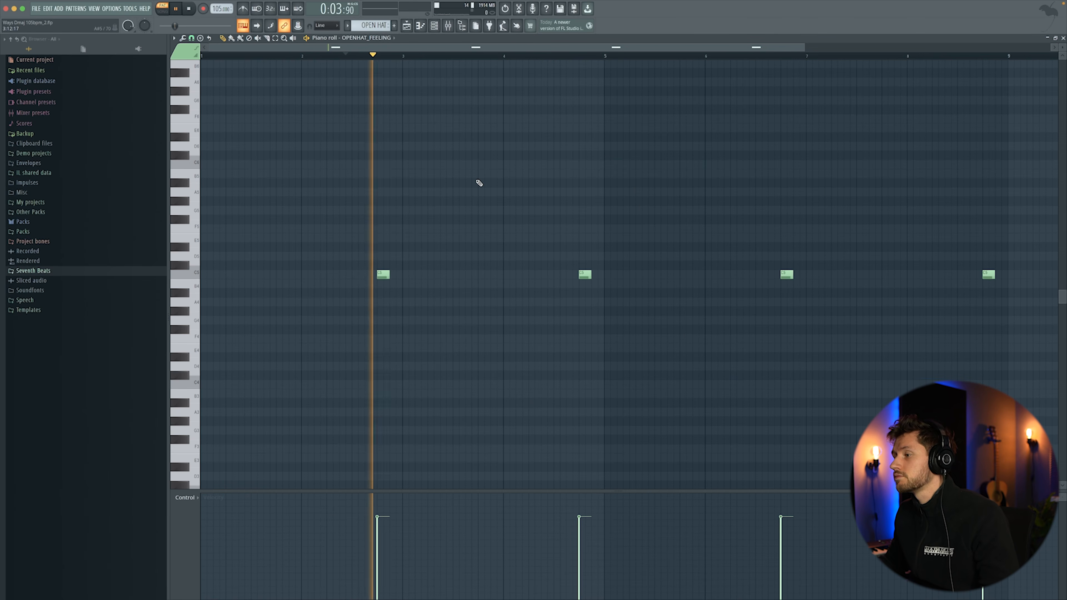